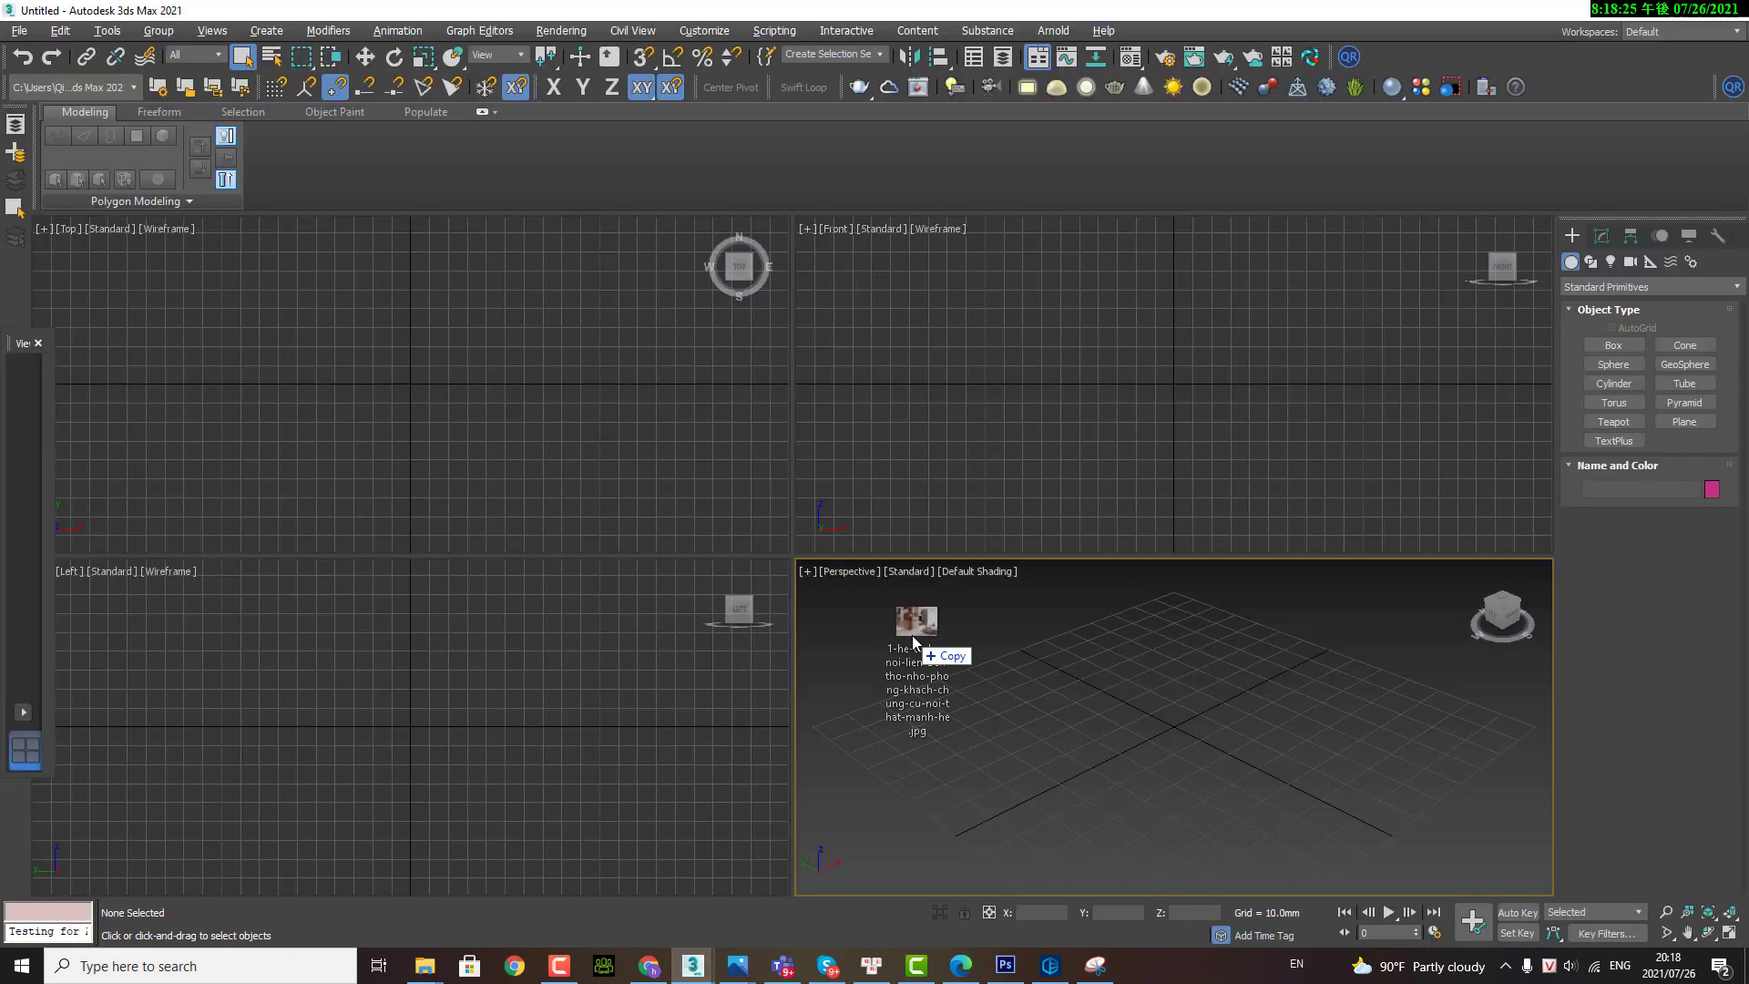
Step: Drop the living-room photo from Windows Photos onto the 3ds Max perspective viewport
{"action": "mouse_move", "coordinate": [911, 638]}
{"action": "left_mouse_down"}
{"action": "mouse_move", "coordinate": [997, 714]}
{"action": "mouse_move", "coordinate": [988, 692]}
{"action": "mouse_move", "coordinate": [929, 693]}
{"action": "mouse_move", "coordinate": [1027, 656]}
{"action": "mouse_move", "coordinate": [874, 696]}
{"action": "mouse_move", "coordinate": [1066, 716]}
{"action": "mouse_move", "coordinate": [1102, 747]}
{"action": "mouse_move", "coordinate": [1065, 701]}
{"action": "mouse_move", "coordinate": [1160, 695]}
{"action": "mouse_move", "coordinate": [1100, 716]}
{"action": "left_mouse_up"}
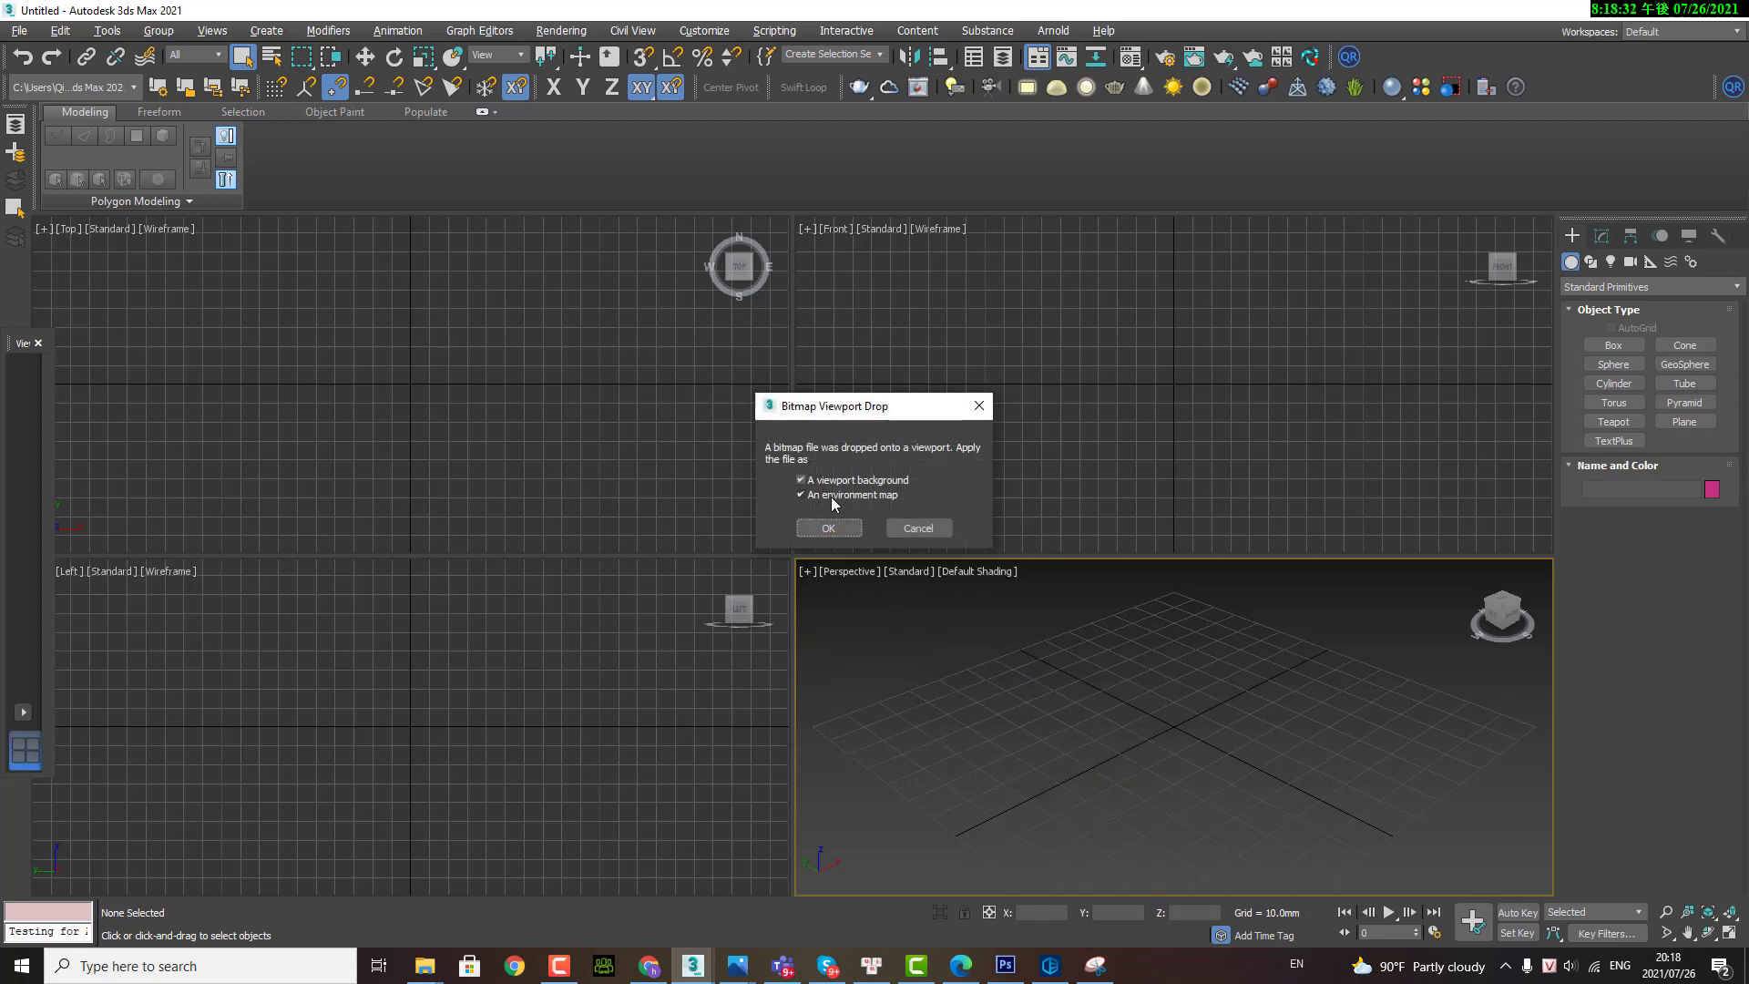
Step: Confirm the living-room photo as the perspective viewport's background
{"action": "left_click", "coordinate": [829, 528]}
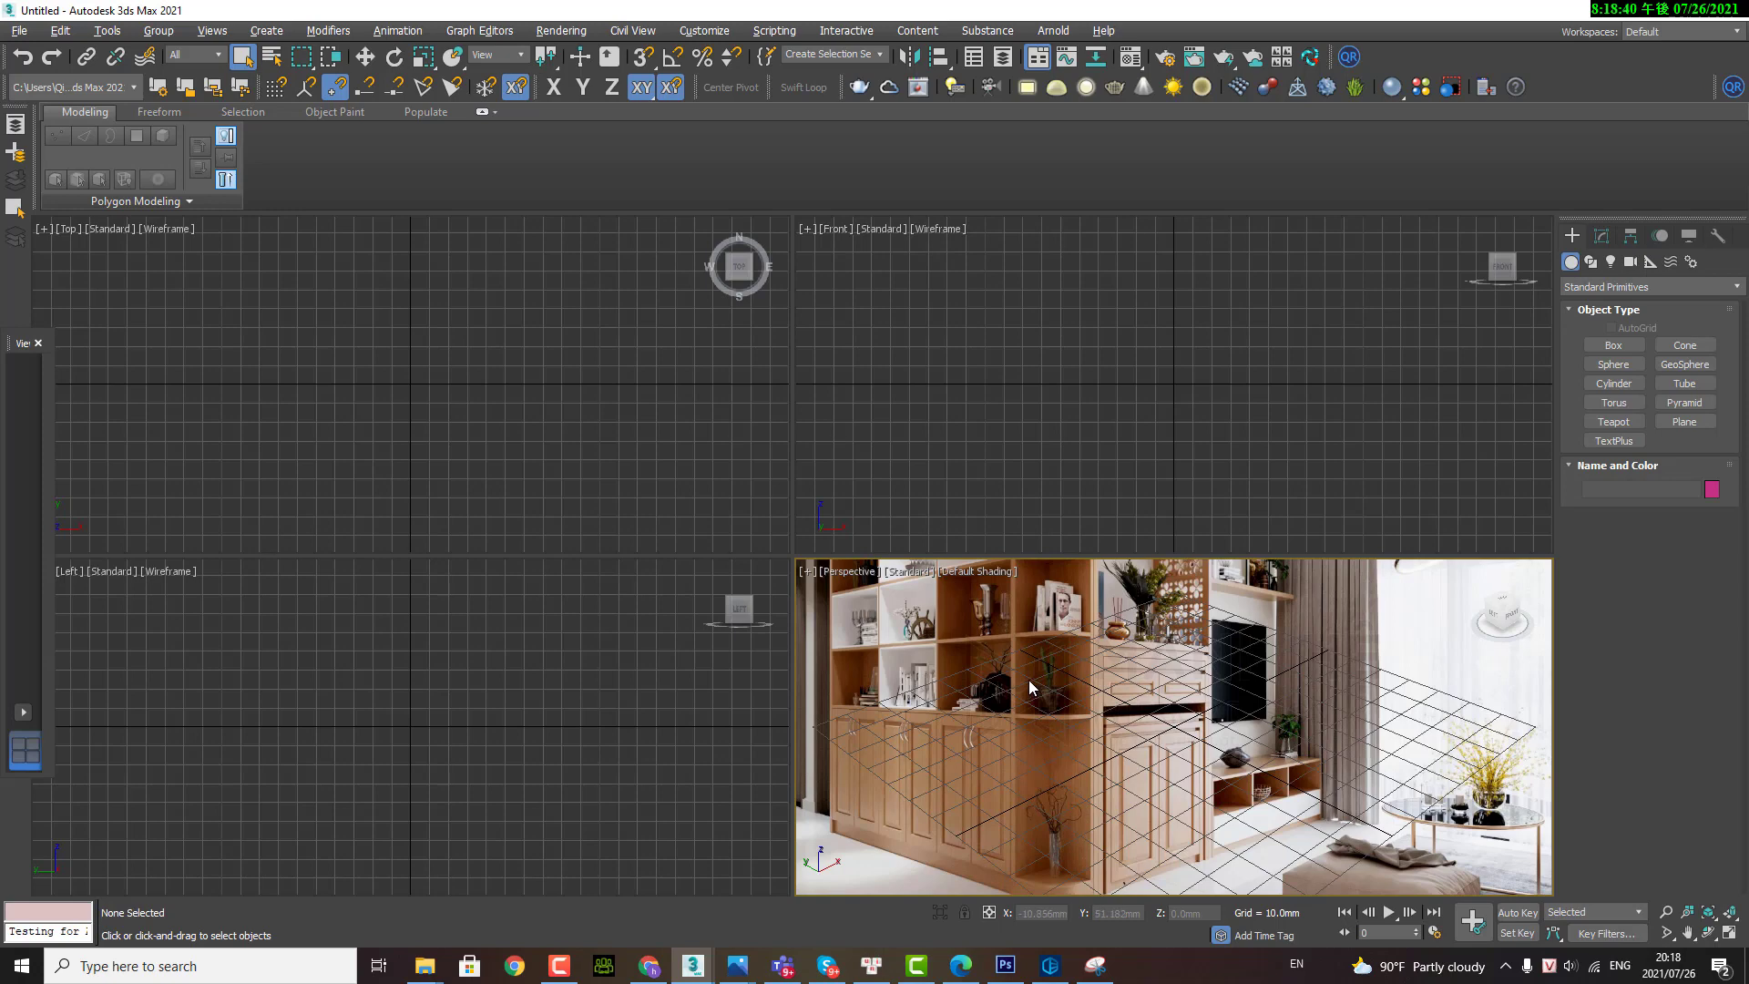
Step: Check the photo's dimensions (1500 x 1047 pixels) in its file details, then close the dialog
{"action": "left_click", "coordinate": [602, 446]}
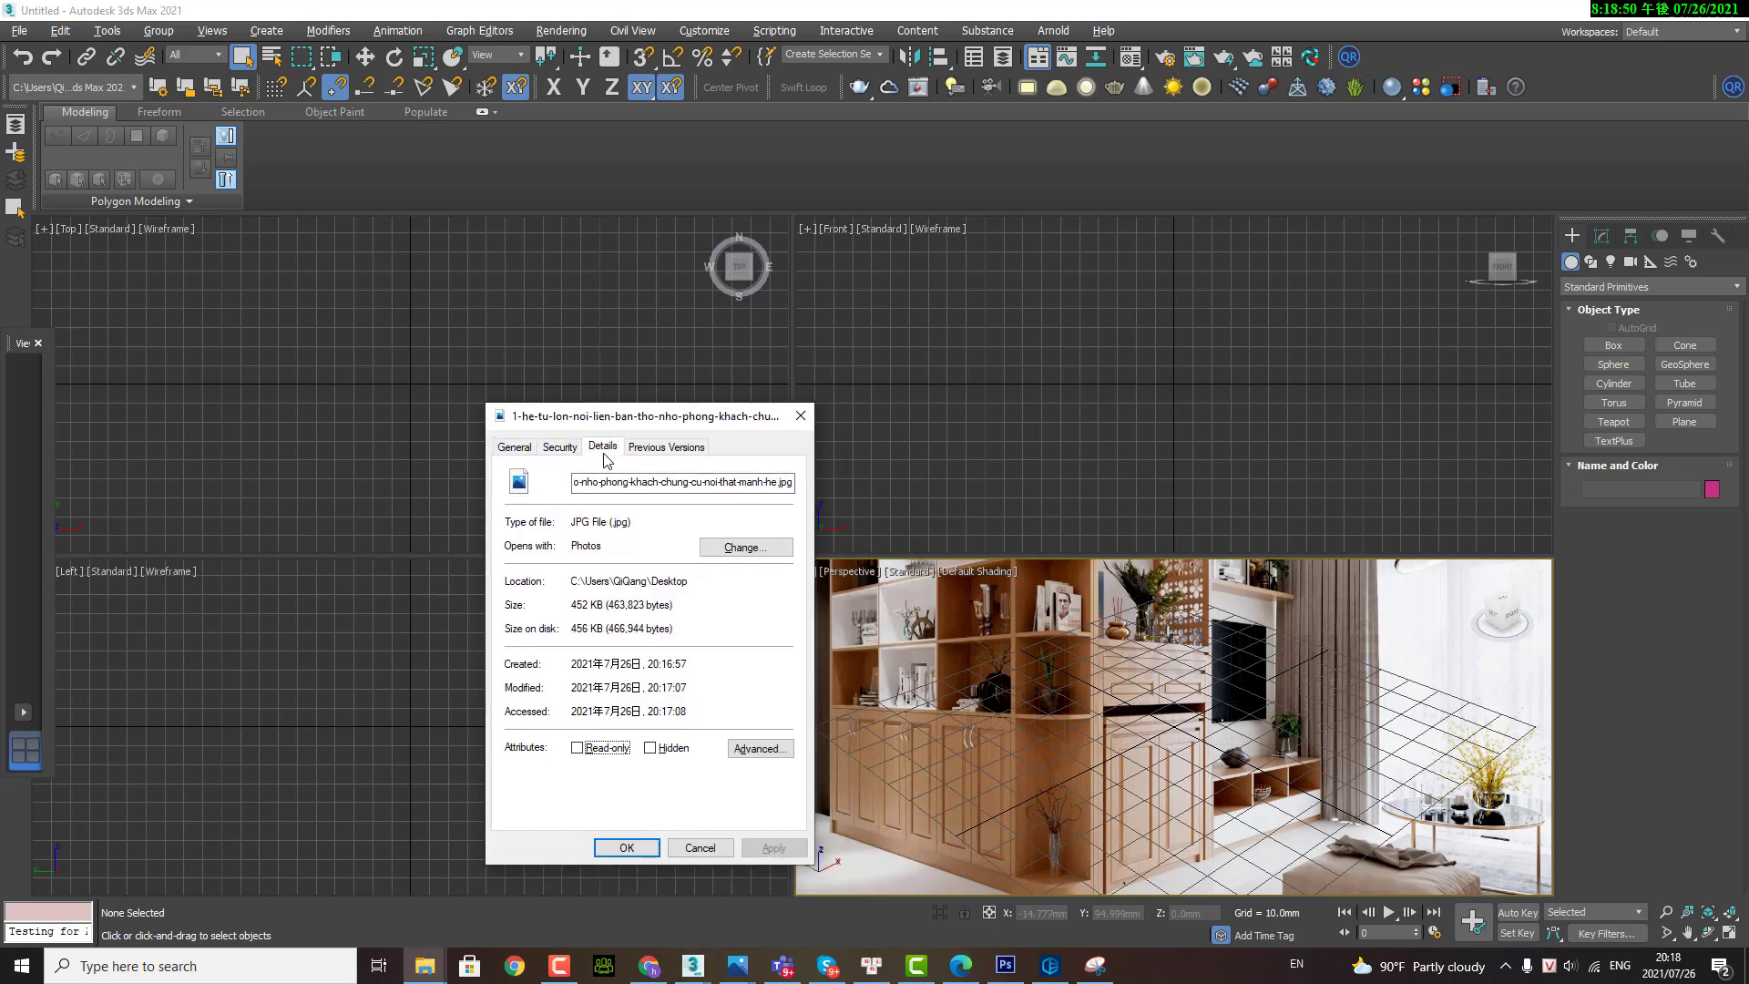
{"action": "scroll", "coordinate": [674, 575], "scroll_direction": "down", "scroll_amount": 3}
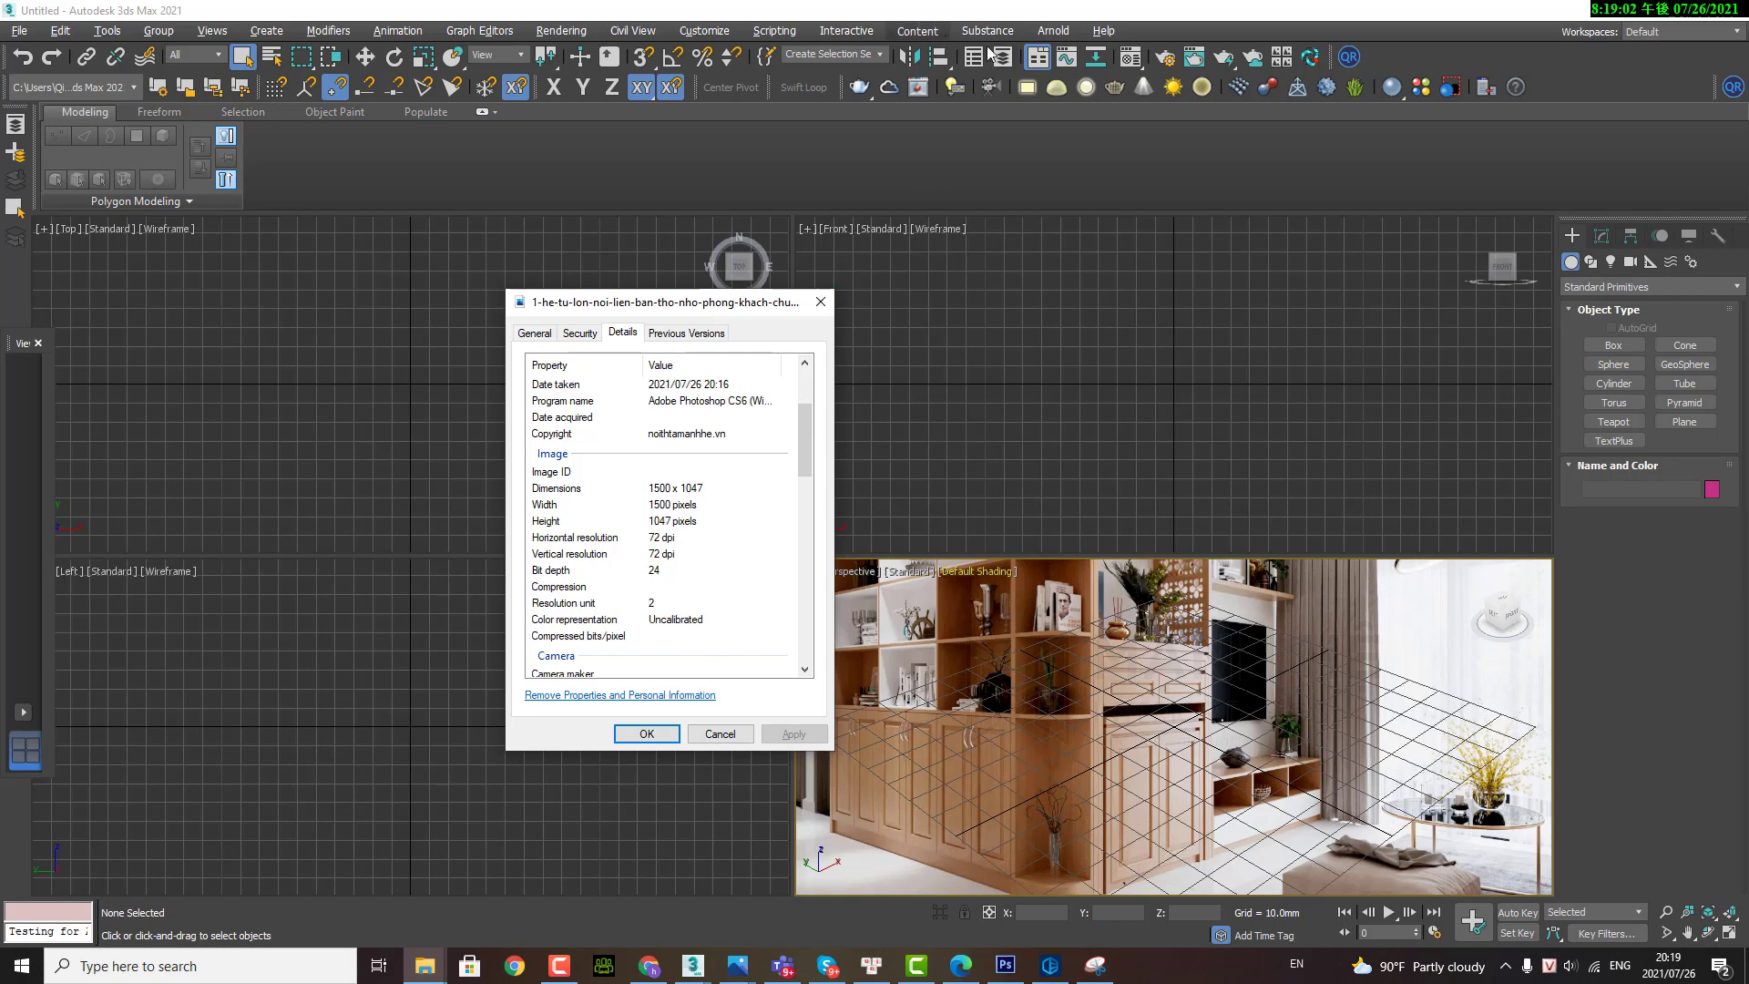
{"action": "left_click", "coordinate": [1000, 262]}
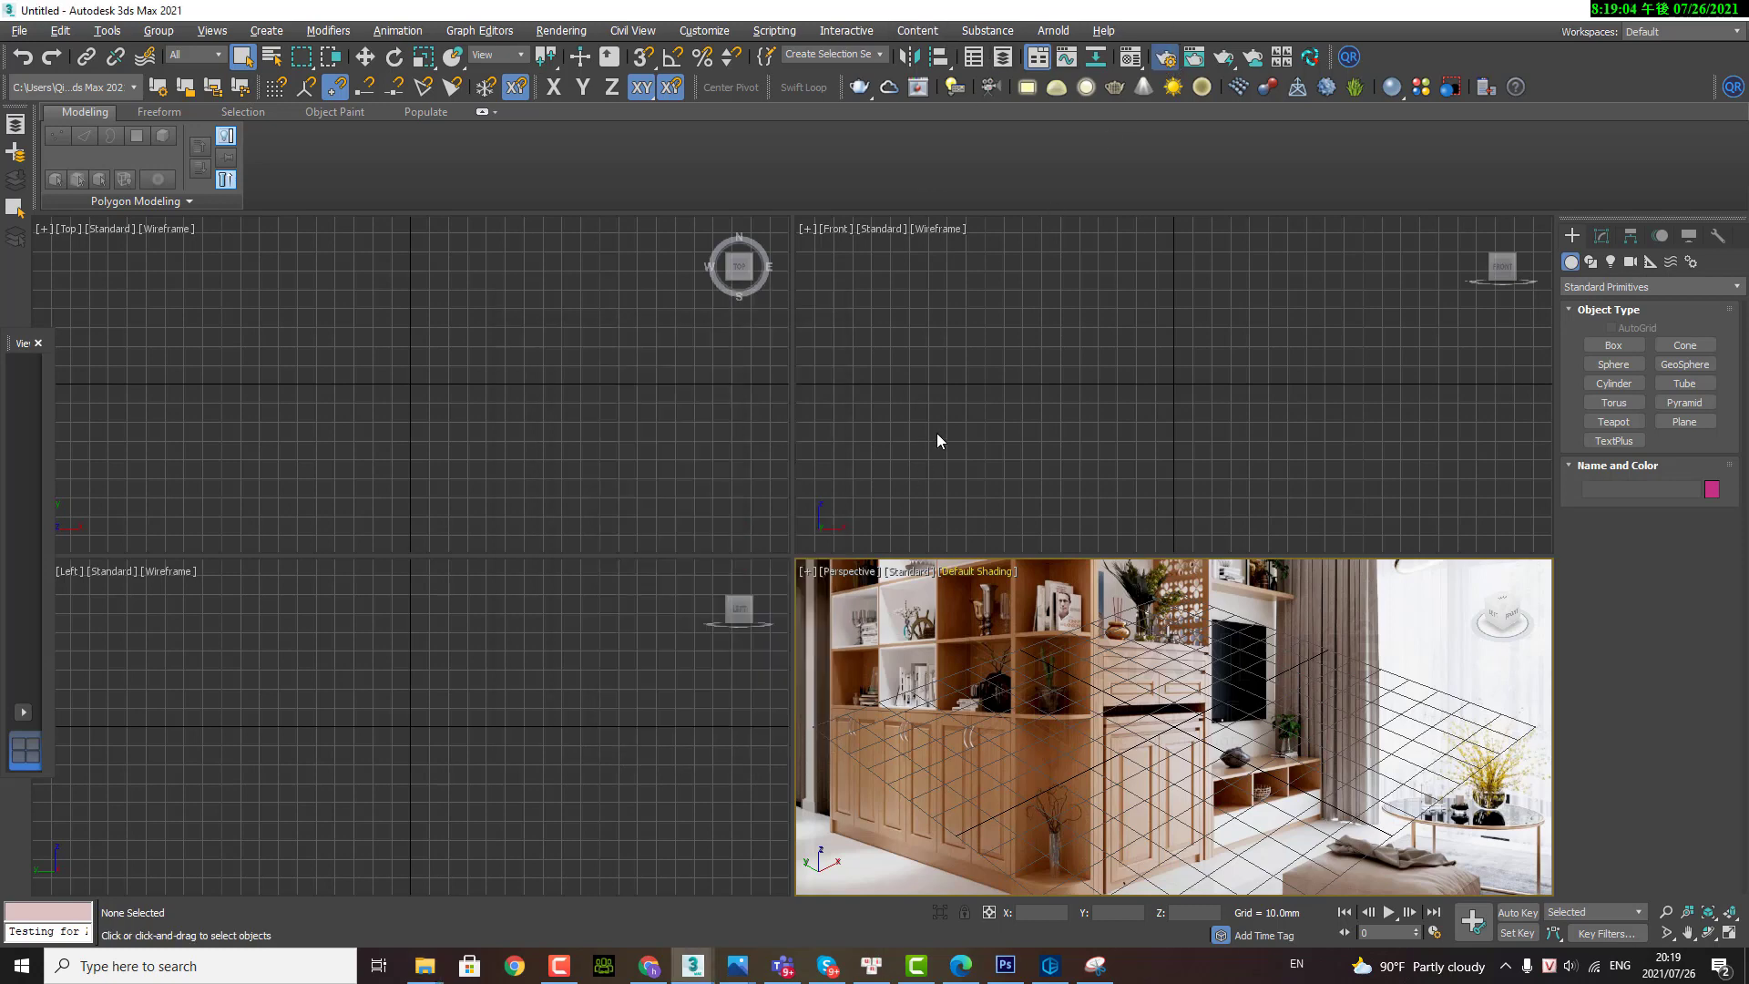
Step: Set the render output size to 1500 x 1047 in Render Setup
{"action": "key", "text": "F10"}
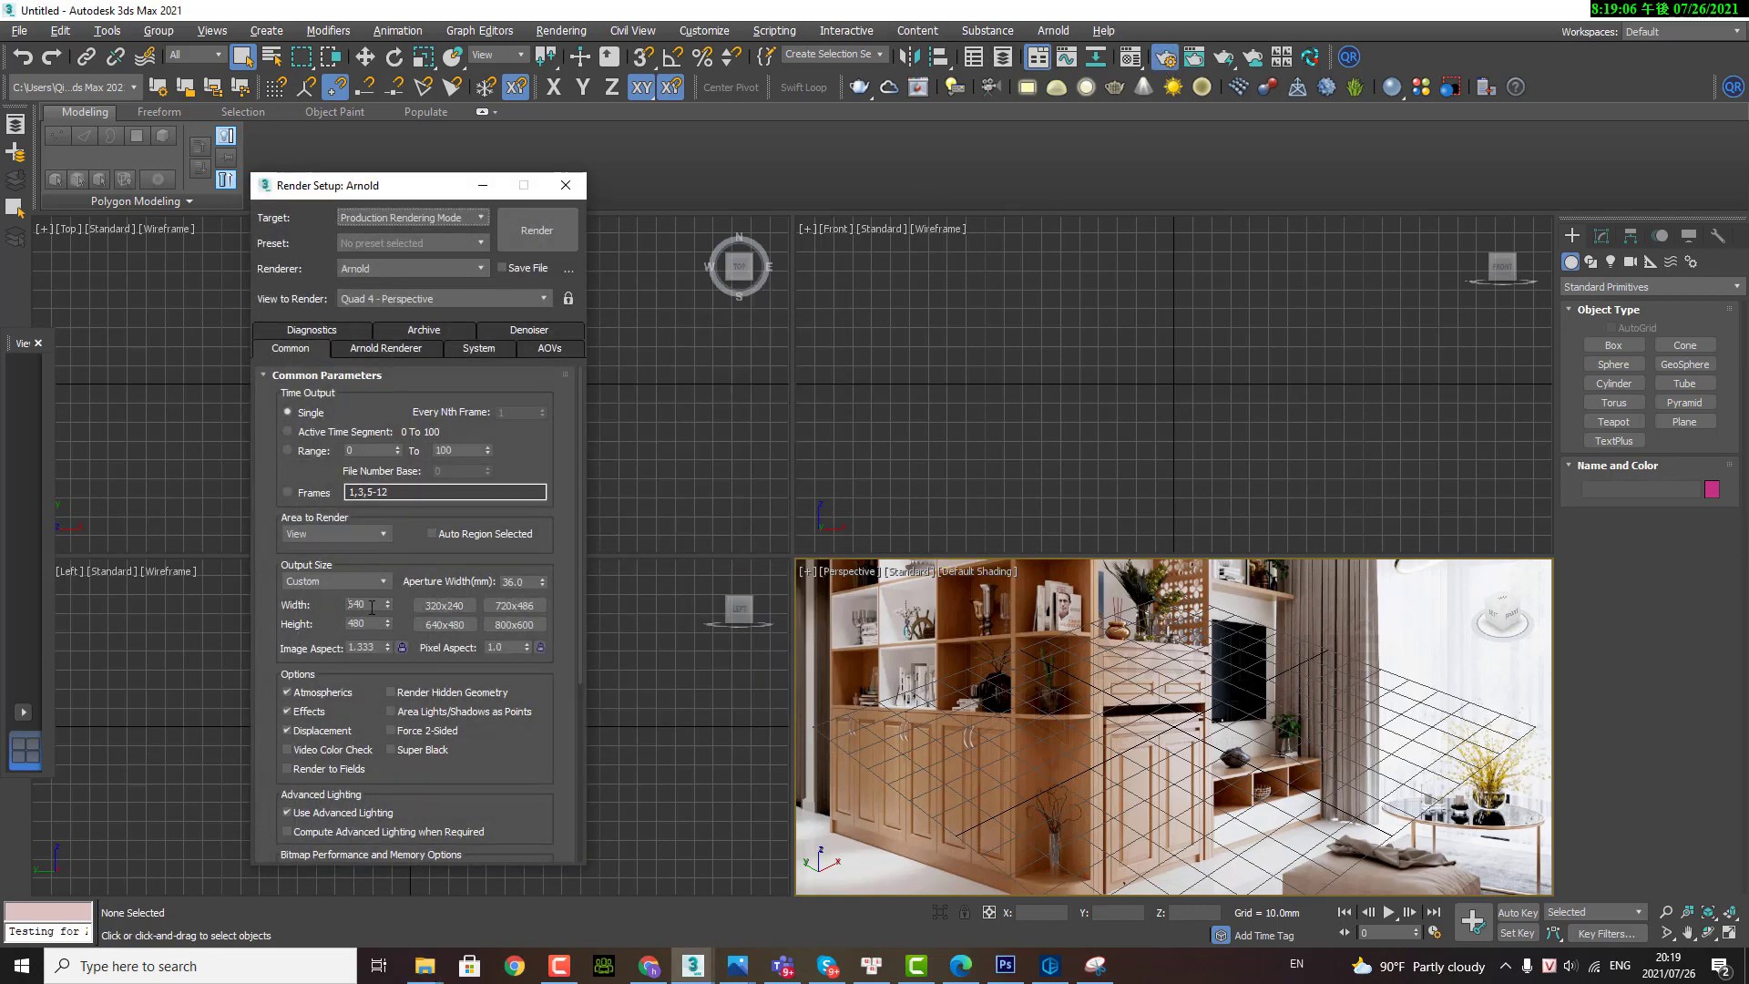
{"action": "double_click", "coordinate": [371, 608]}
{"action": "type", "text": "0"}
{"action": "key", "text": "Tab"}
{"action": "type", "text": "1047"}
{"action": "key", "text": "Return"}
Step: Turn on Safe Frame in the perspective view and close Render Setup
{"action": "left_click", "coordinate": [1130, 711]}
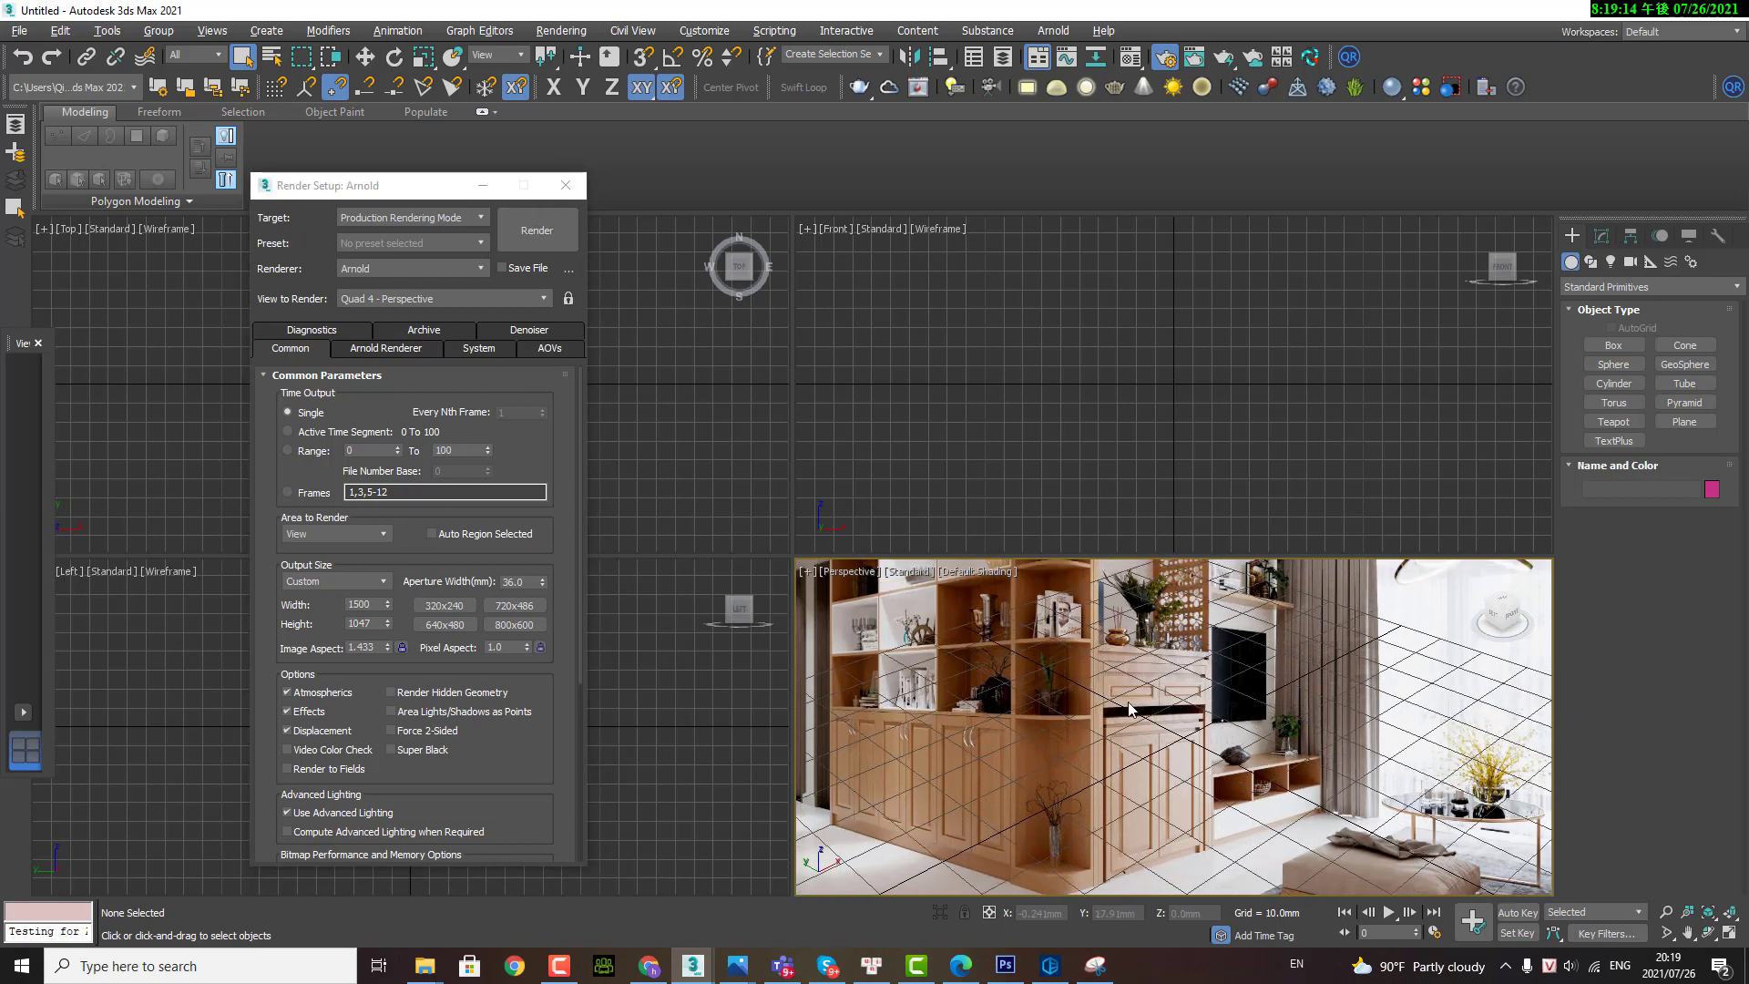
{"action": "key", "text": "shift+f"}
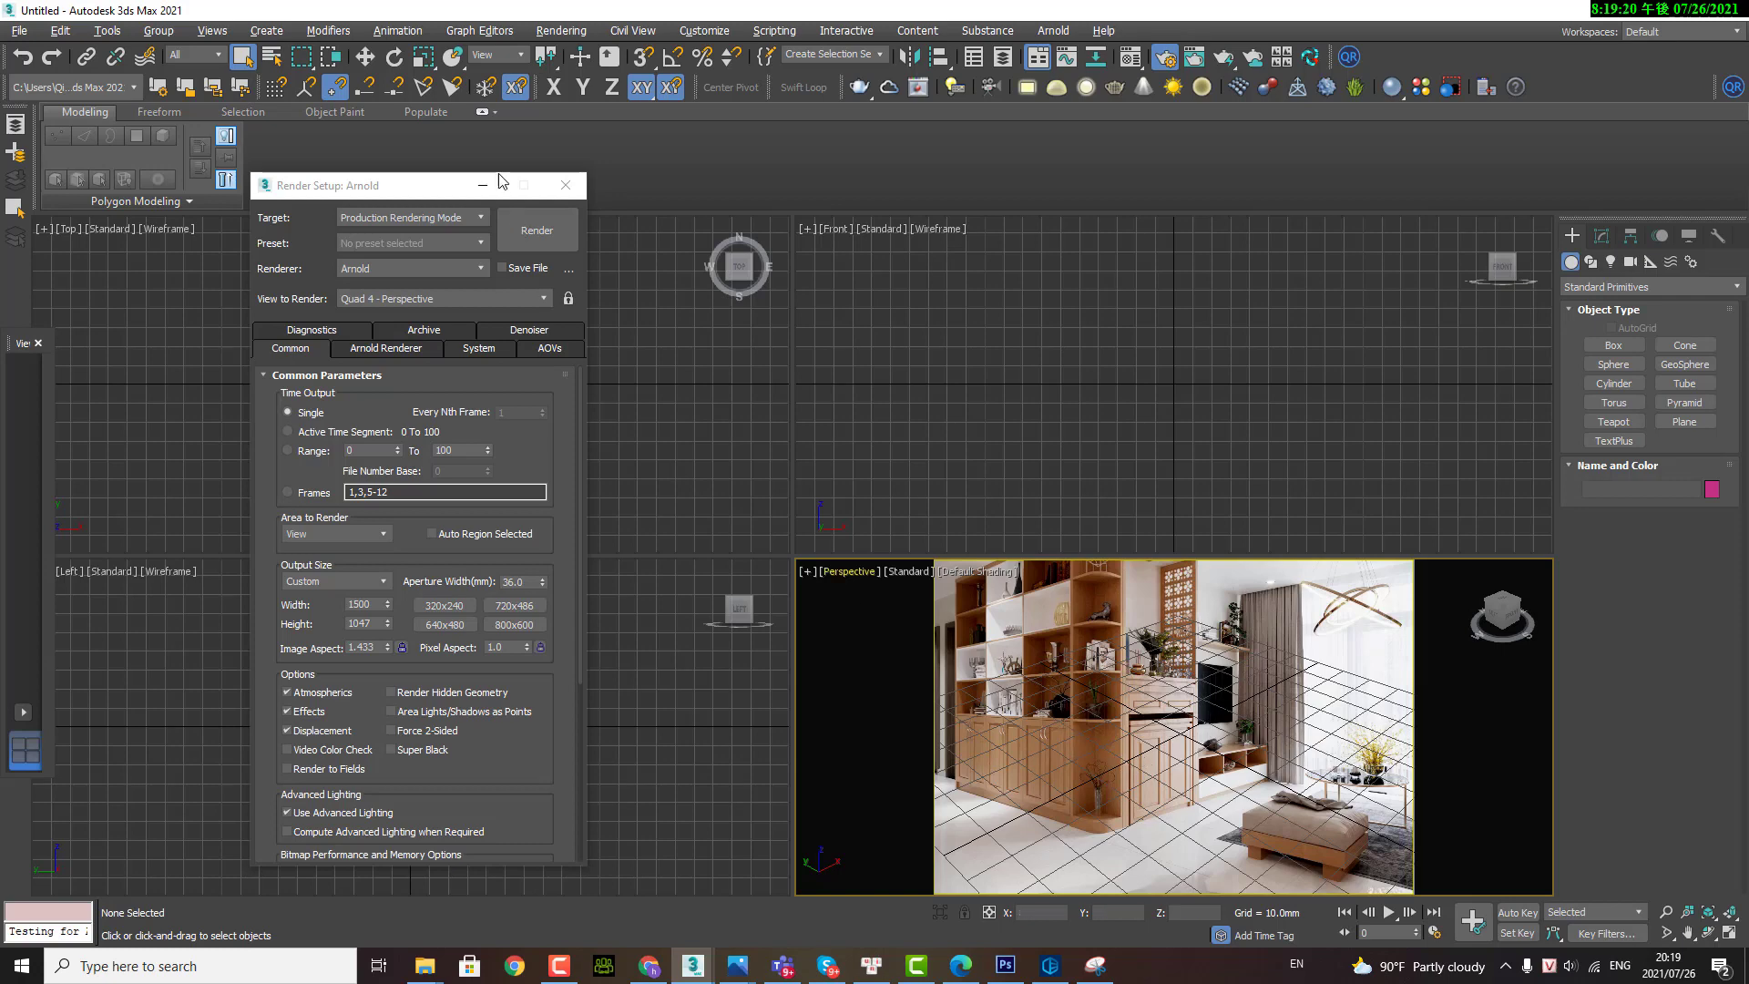
{"action": "left_click", "coordinate": [566, 185]}
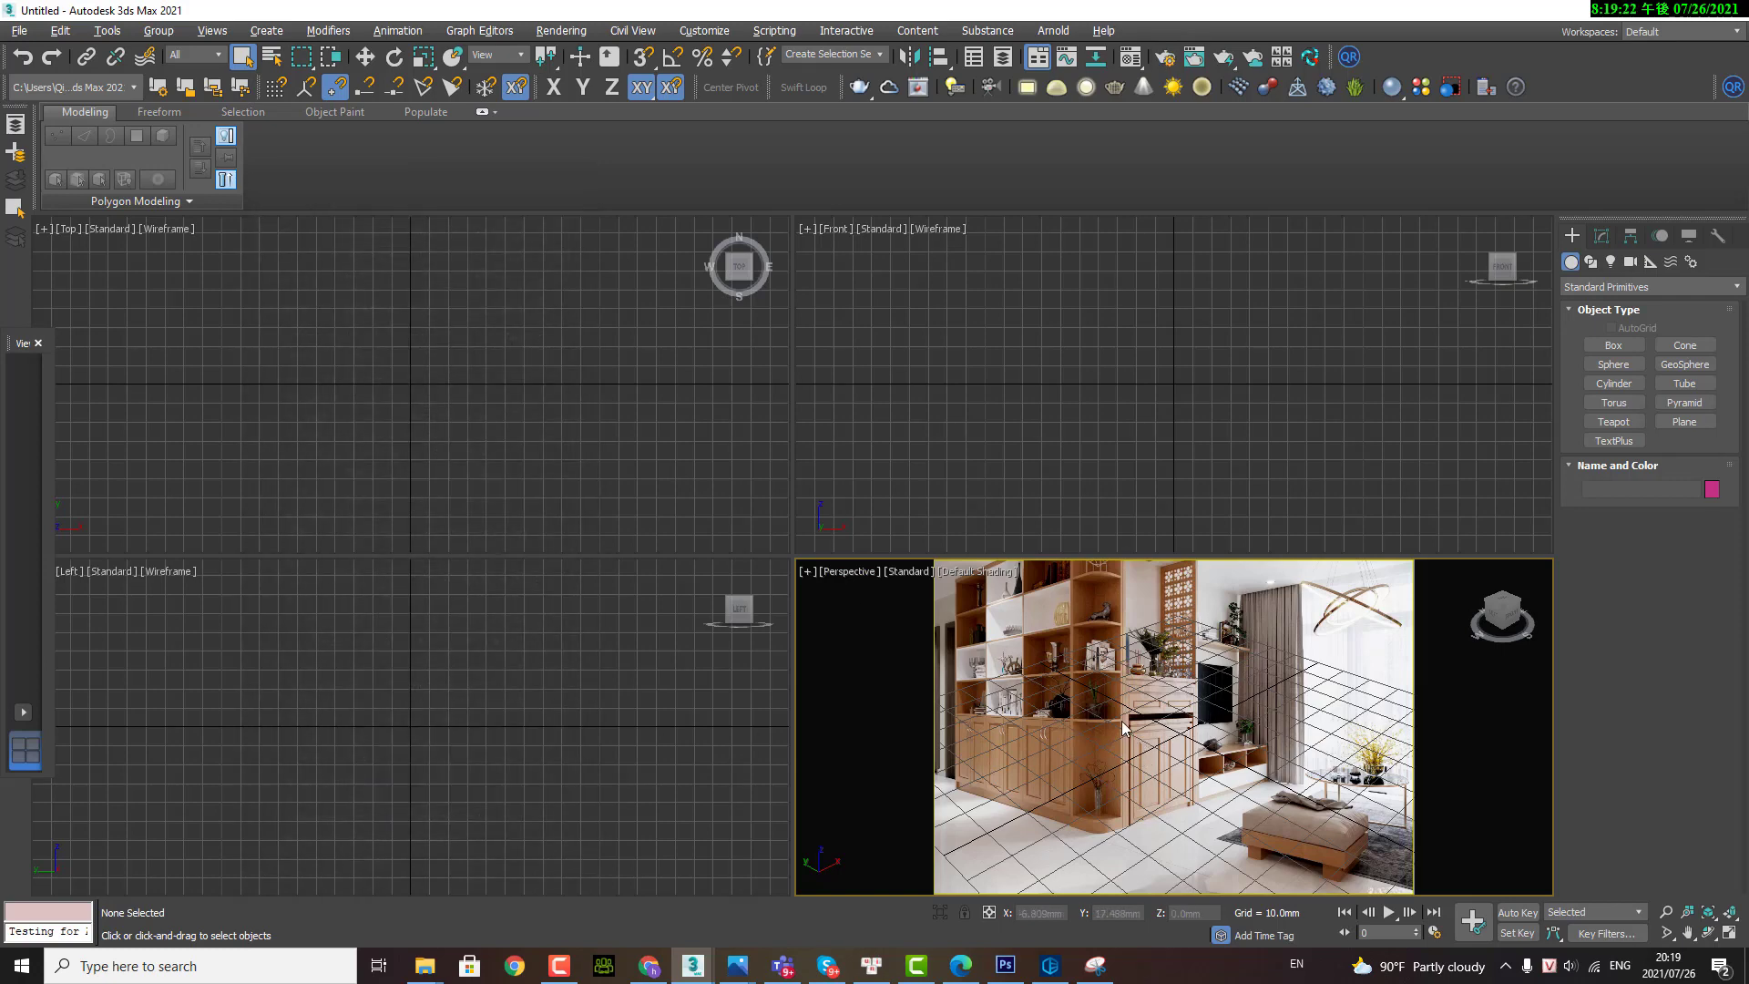
Step: Maximize the perspective view, then zoom and pan the grid across the photo
{"action": "key", "text": "alt+w"}
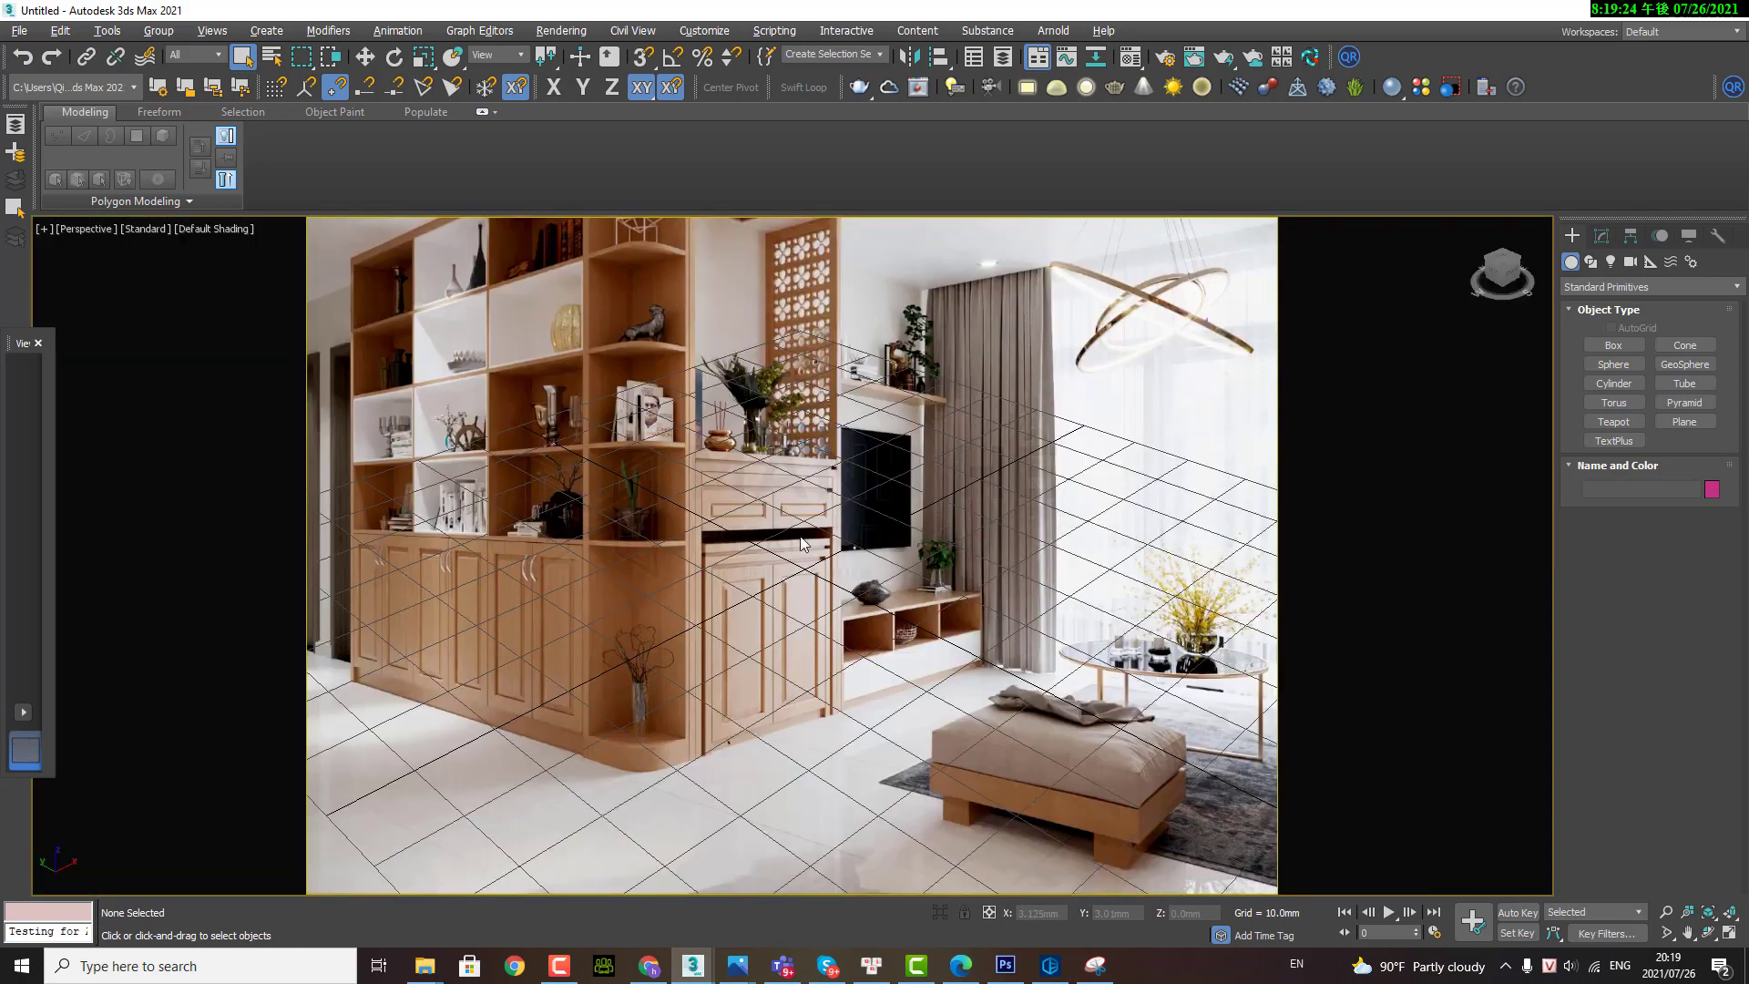
{"action": "scroll", "coordinate": [870, 510], "scroll_direction": "down", "scroll_amount": 1}
{"action": "scroll", "coordinate": [851, 521], "scroll_direction": "down", "scroll_amount": 2}
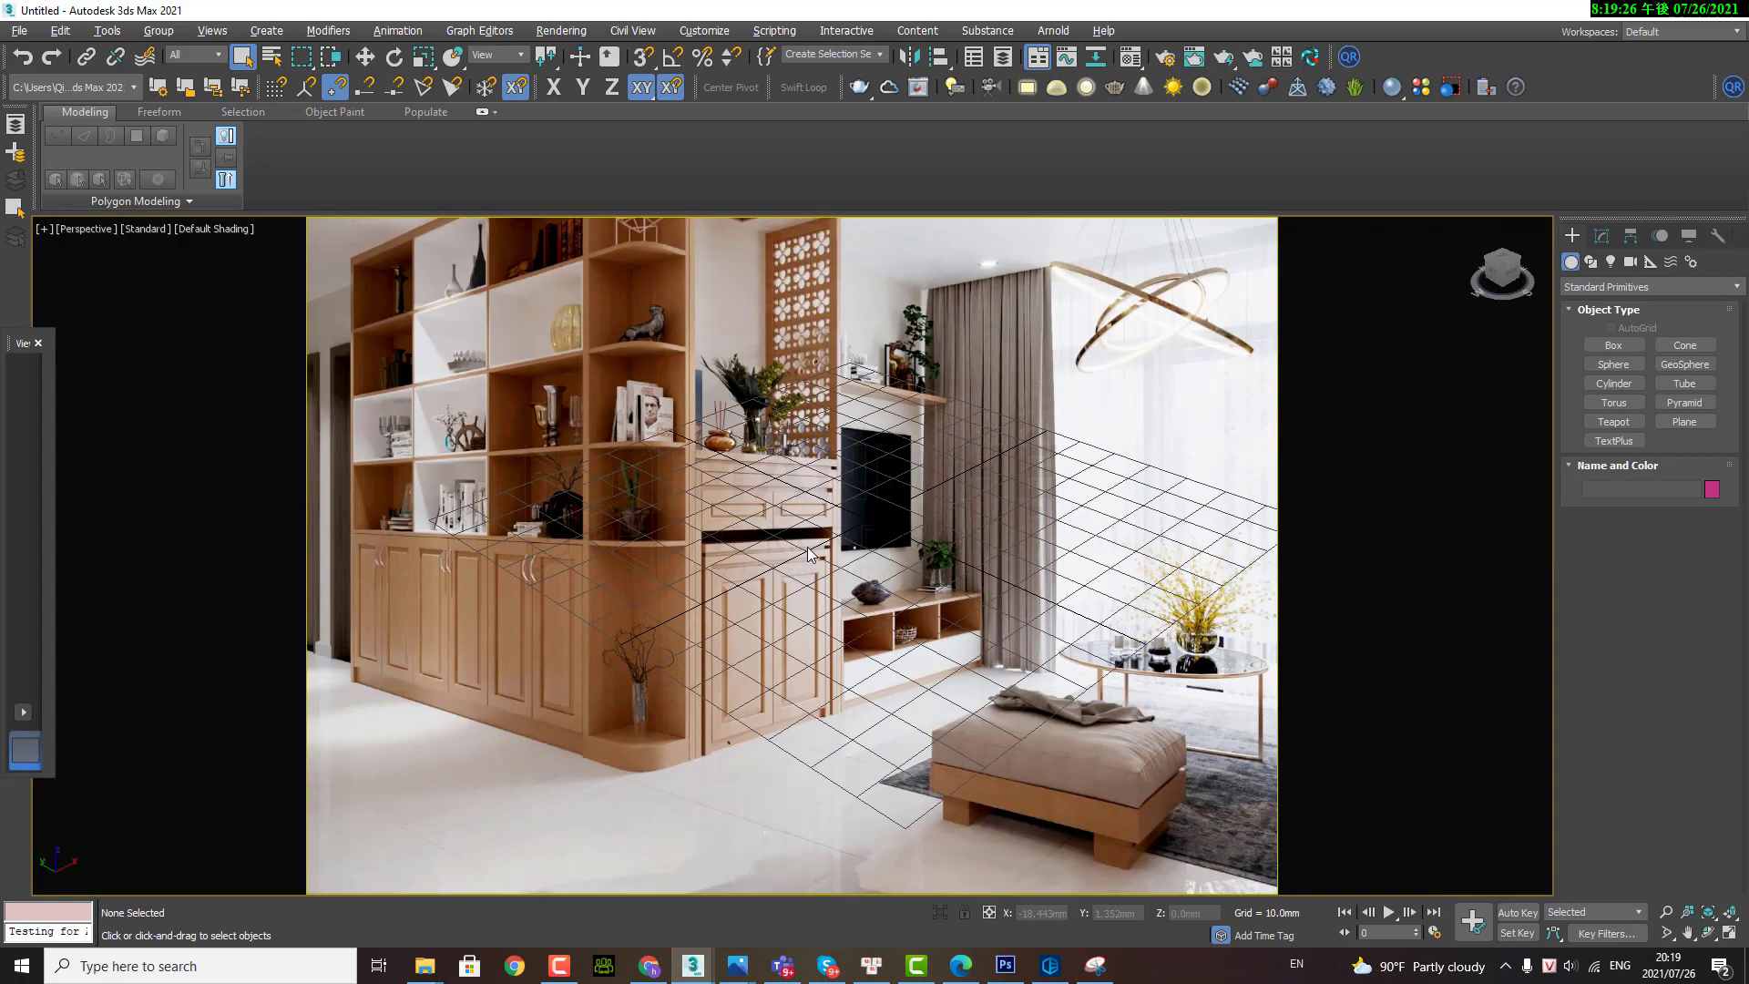
{"action": "scroll", "coordinate": [829, 538], "scroll_direction": "down", "scroll_amount": 1}
{"action": "scroll", "coordinate": [807, 552], "scroll_direction": "down", "scroll_amount": 1}
{"action": "middle_click_drag", "start_coordinate": [807, 553], "coordinate": [771, 623]}
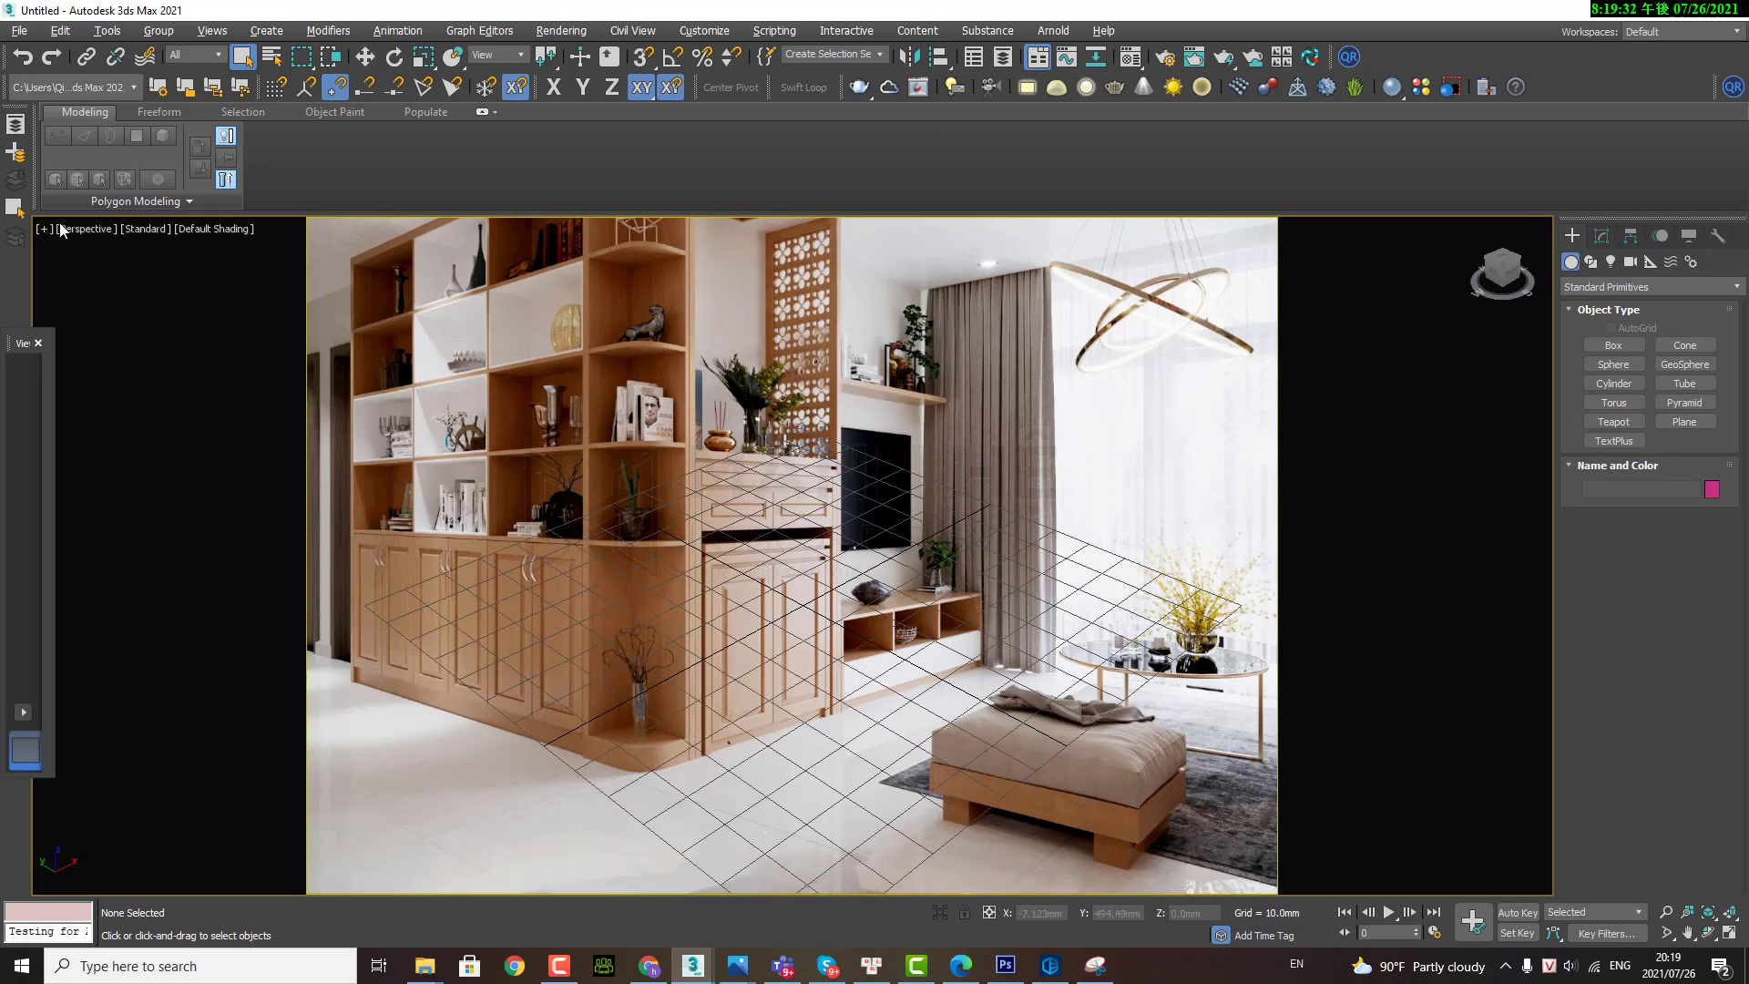
Step: Enable 2D Pan Zoom Mode and pan and orbit the grid onto the photographed floor
{"action": "left_click", "coordinate": [44, 229]}
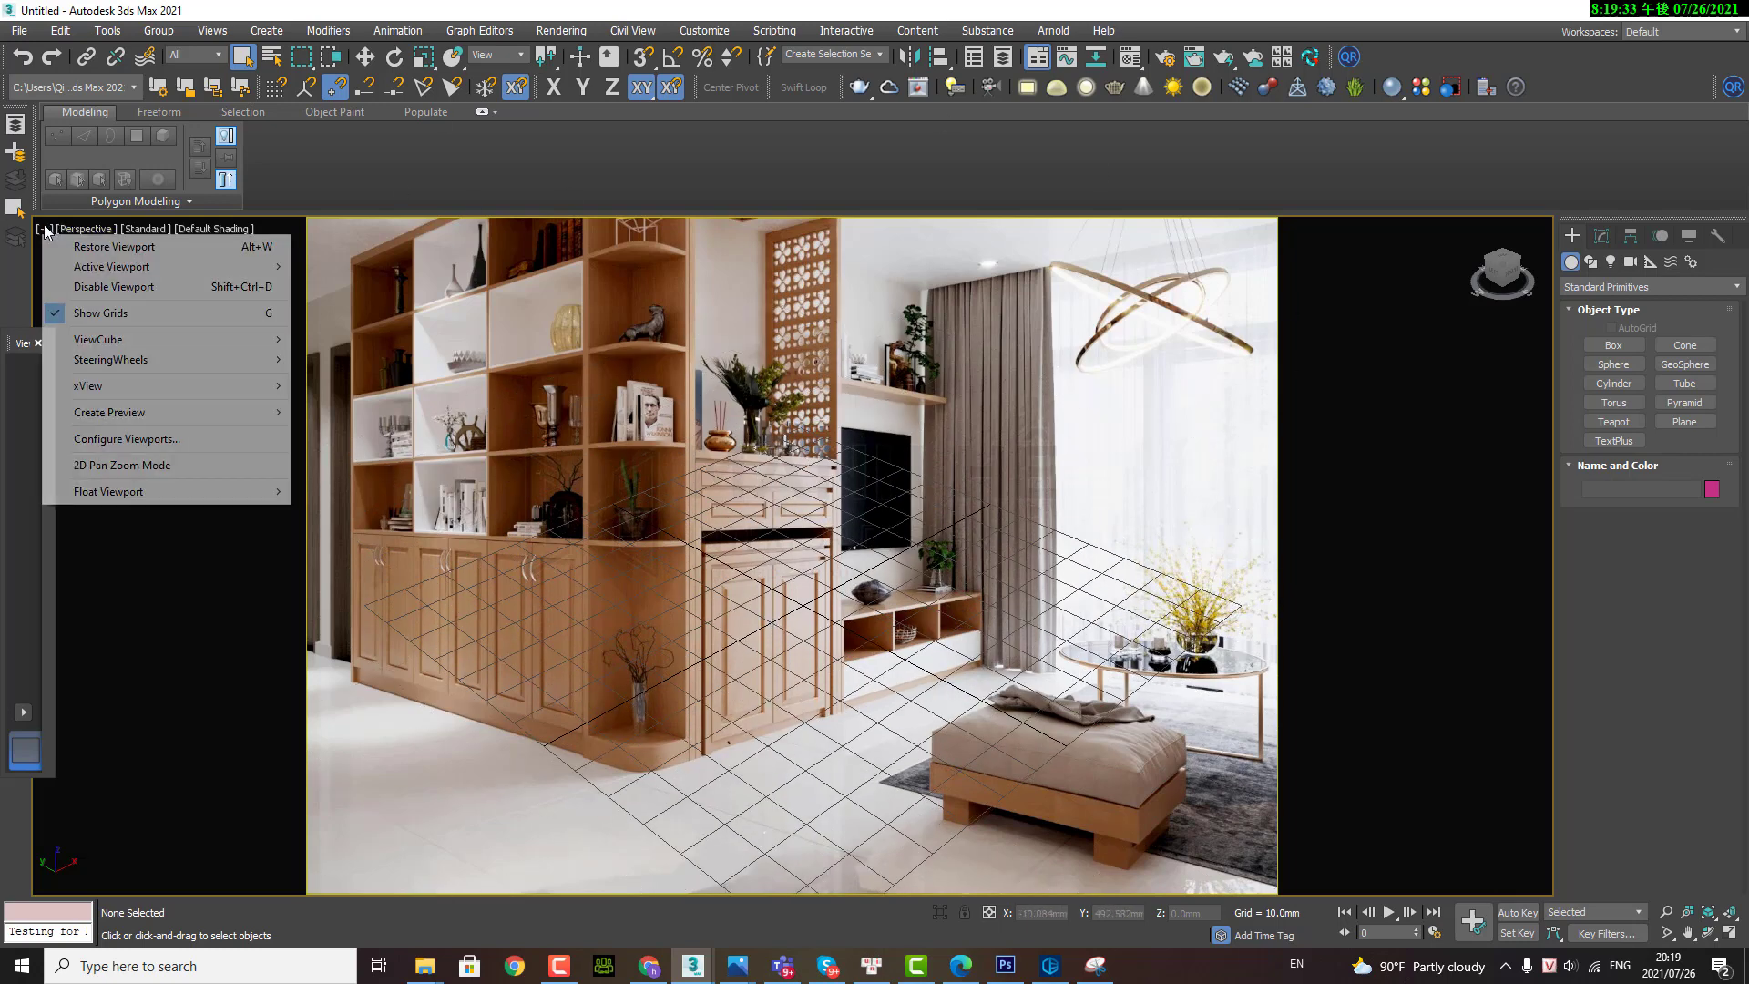
{"action": "left_click", "coordinate": [177, 472]}
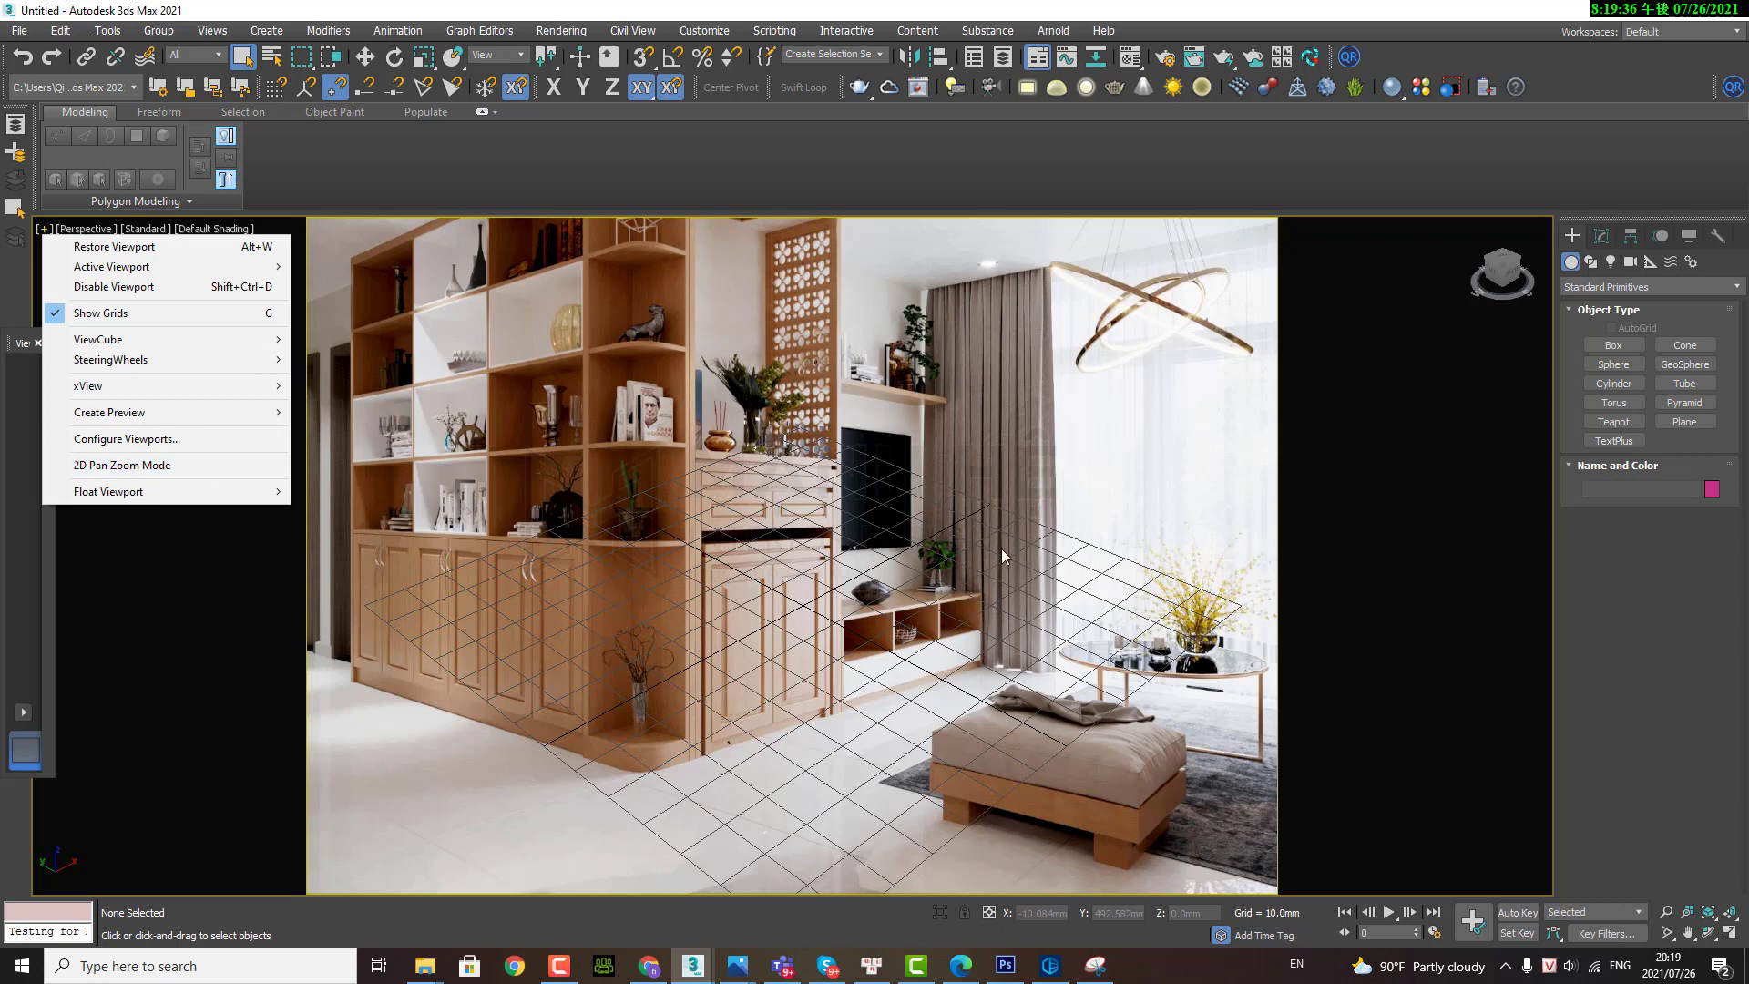
{"action": "mouse_move", "coordinate": [726, 551]}
{"action": "middle_mouse_down"}
{"action": "mouse_move", "coordinate": [817, 606]}
{"action": "mouse_move", "coordinate": [809, 629]}
{"action": "middle_mouse_up"}
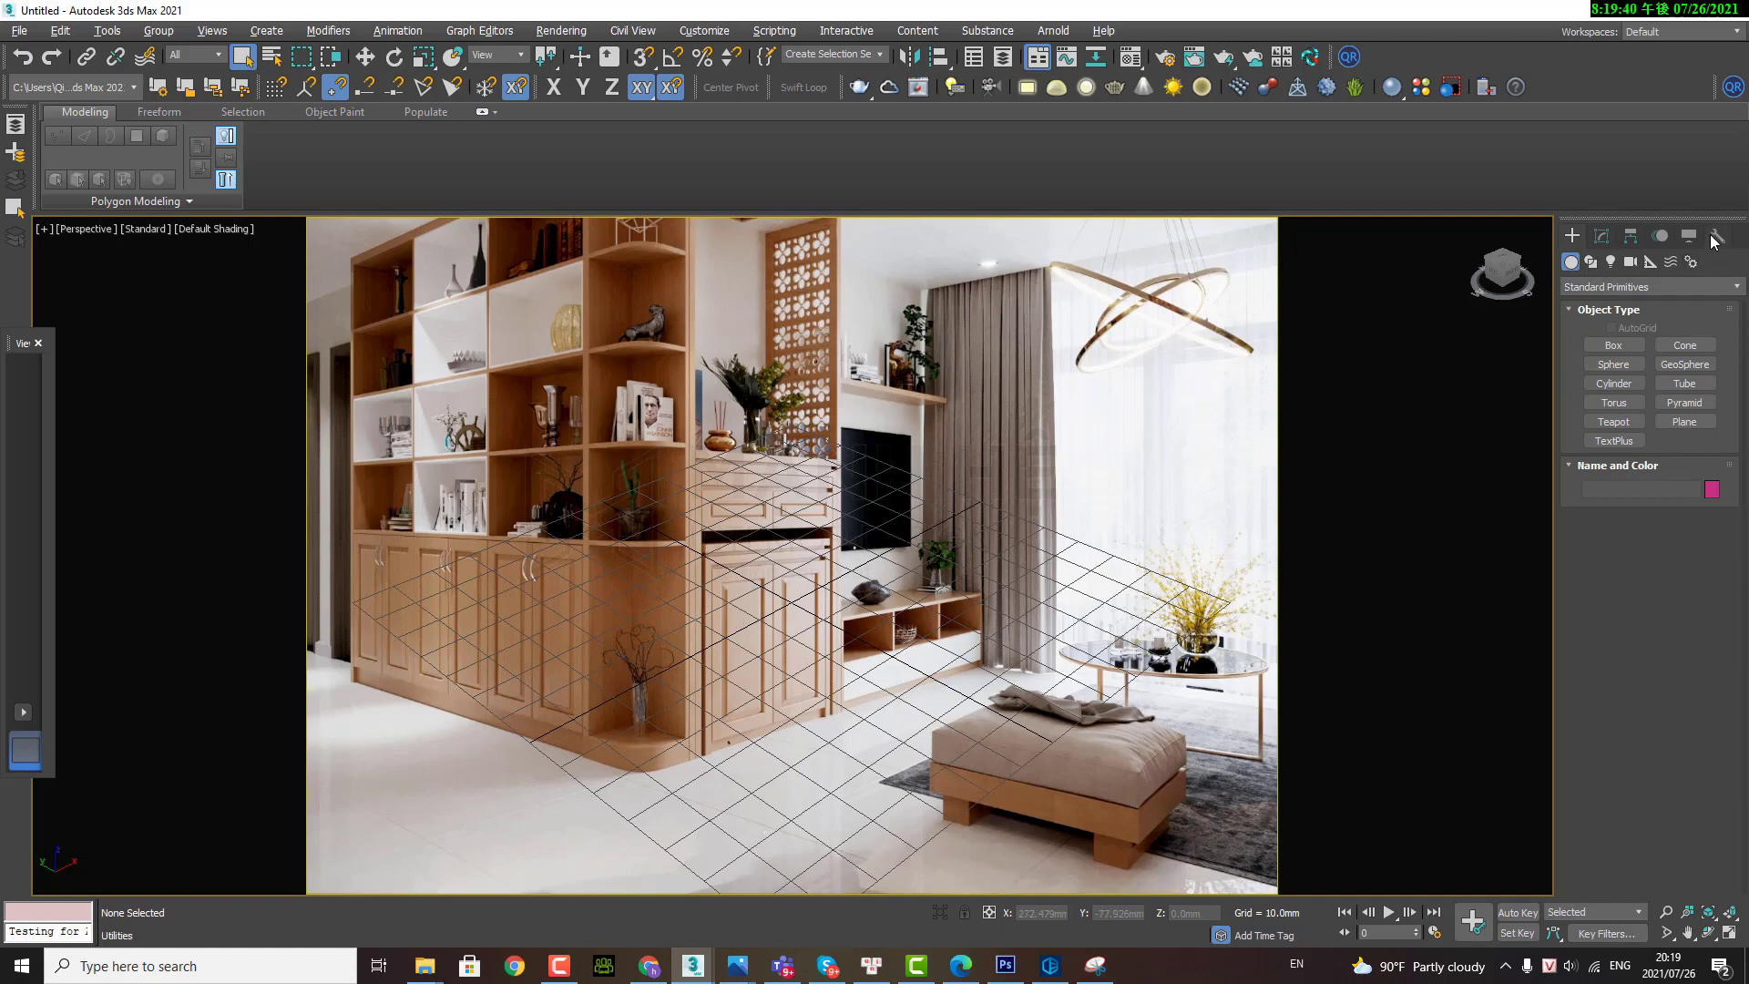
{"action": "scroll", "coordinate": [927, 489], "scroll_direction": "down", "scroll_amount": 1}
{"action": "mouse_move", "coordinate": [890, 527]}
{"action": "middle_mouse_down", "text": "alt"}
{"action": "mouse_move", "coordinate": [883, 647]}
{"action": "mouse_move", "coordinate": [842, 611]}
{"action": "middle_mouse_up", "text": "alt"}
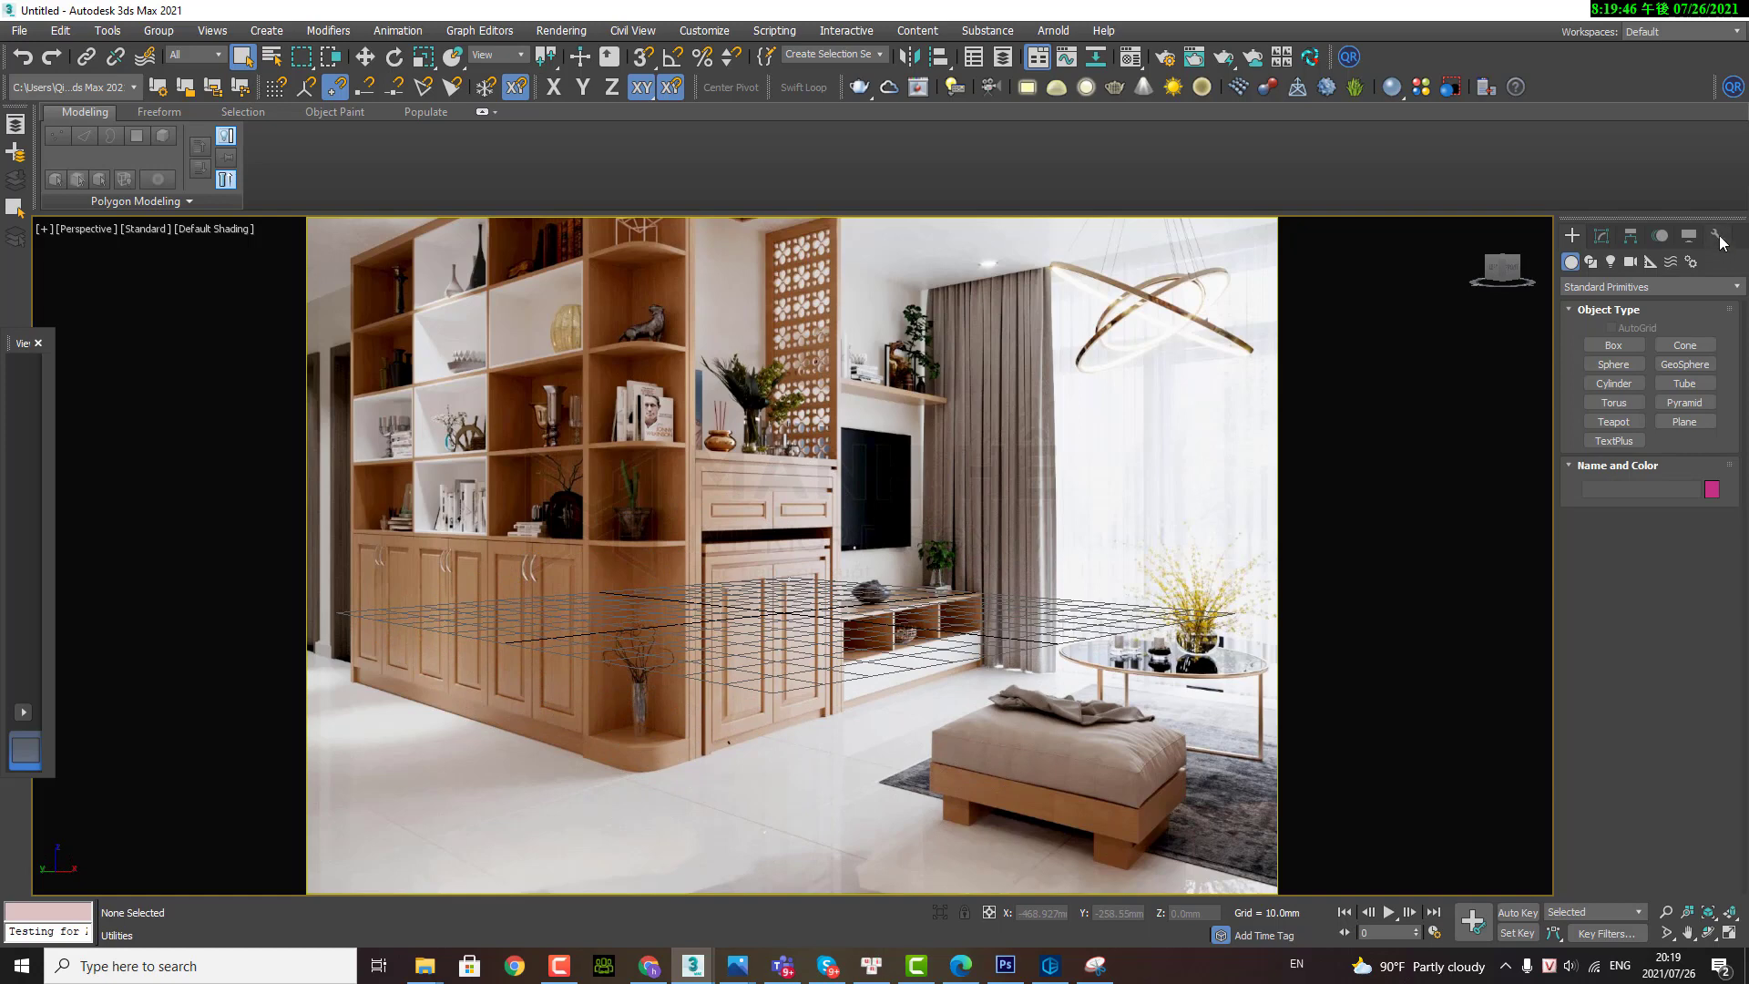
Step: Activate Perspective Match from the Utilities panel and show its vanishing lines
{"action": "left_click", "coordinate": [1718, 237]}
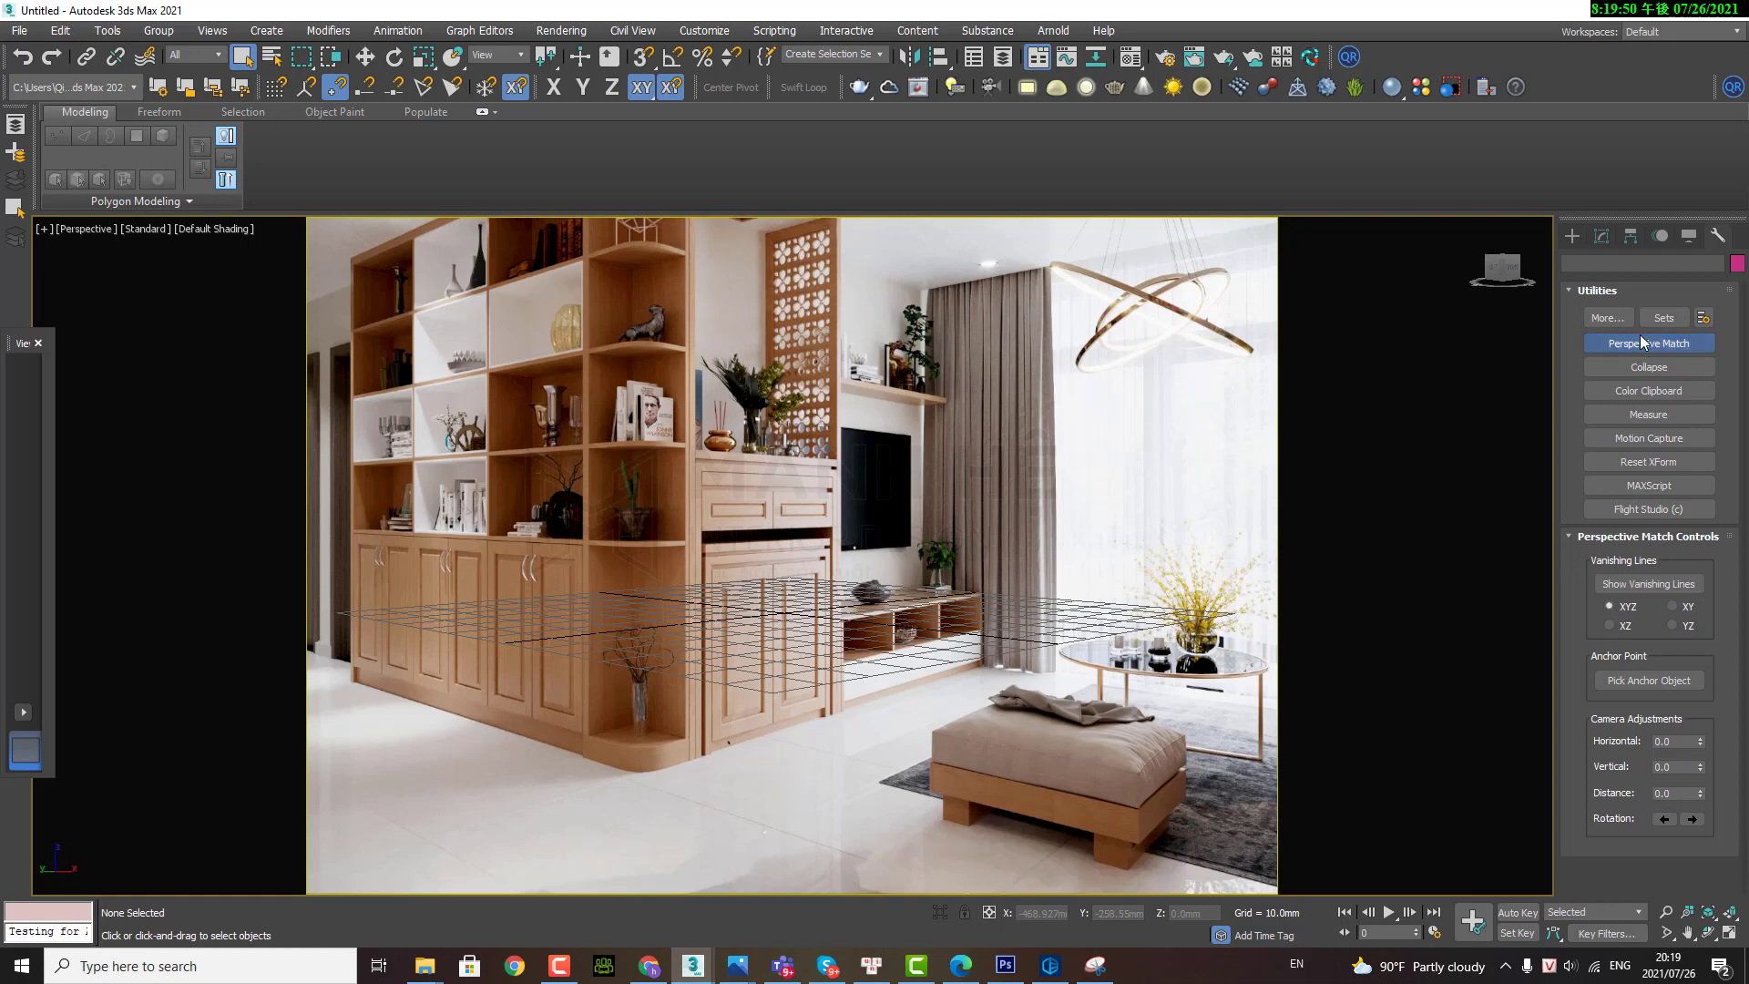
{"action": "left_click", "coordinate": [1667, 346]}
{"action": "left_click", "coordinate": [1673, 346]}
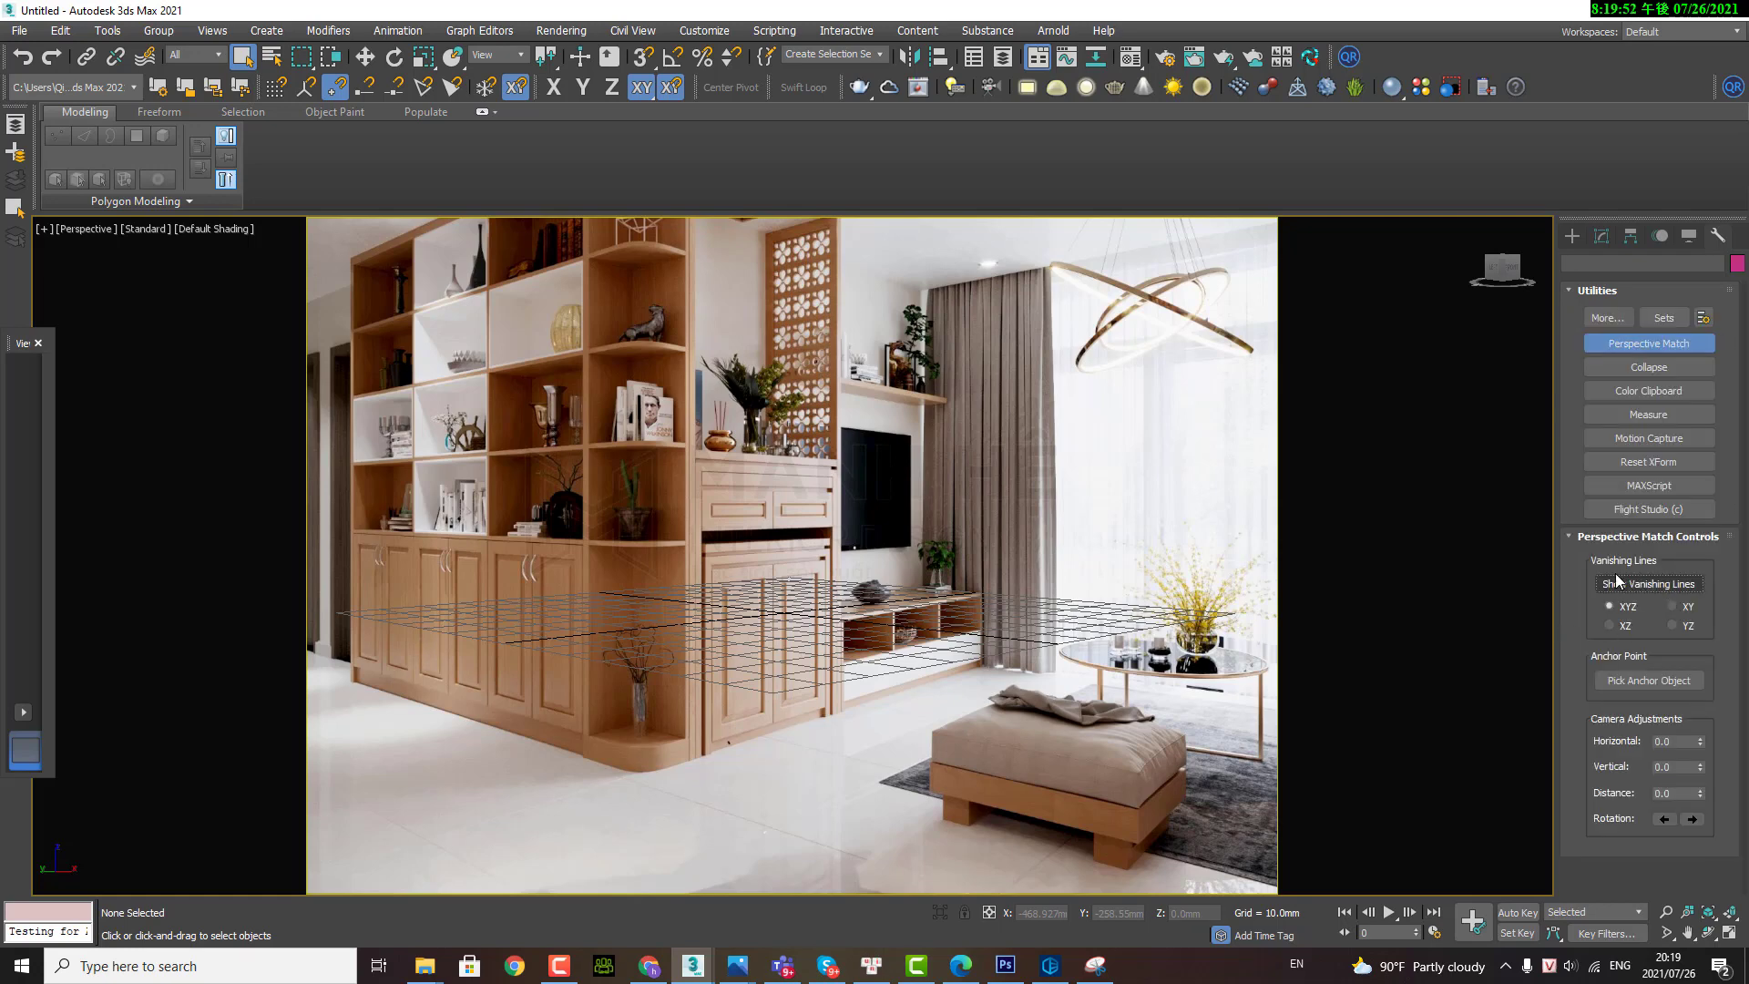
{"action": "left_click", "coordinate": [1645, 588]}
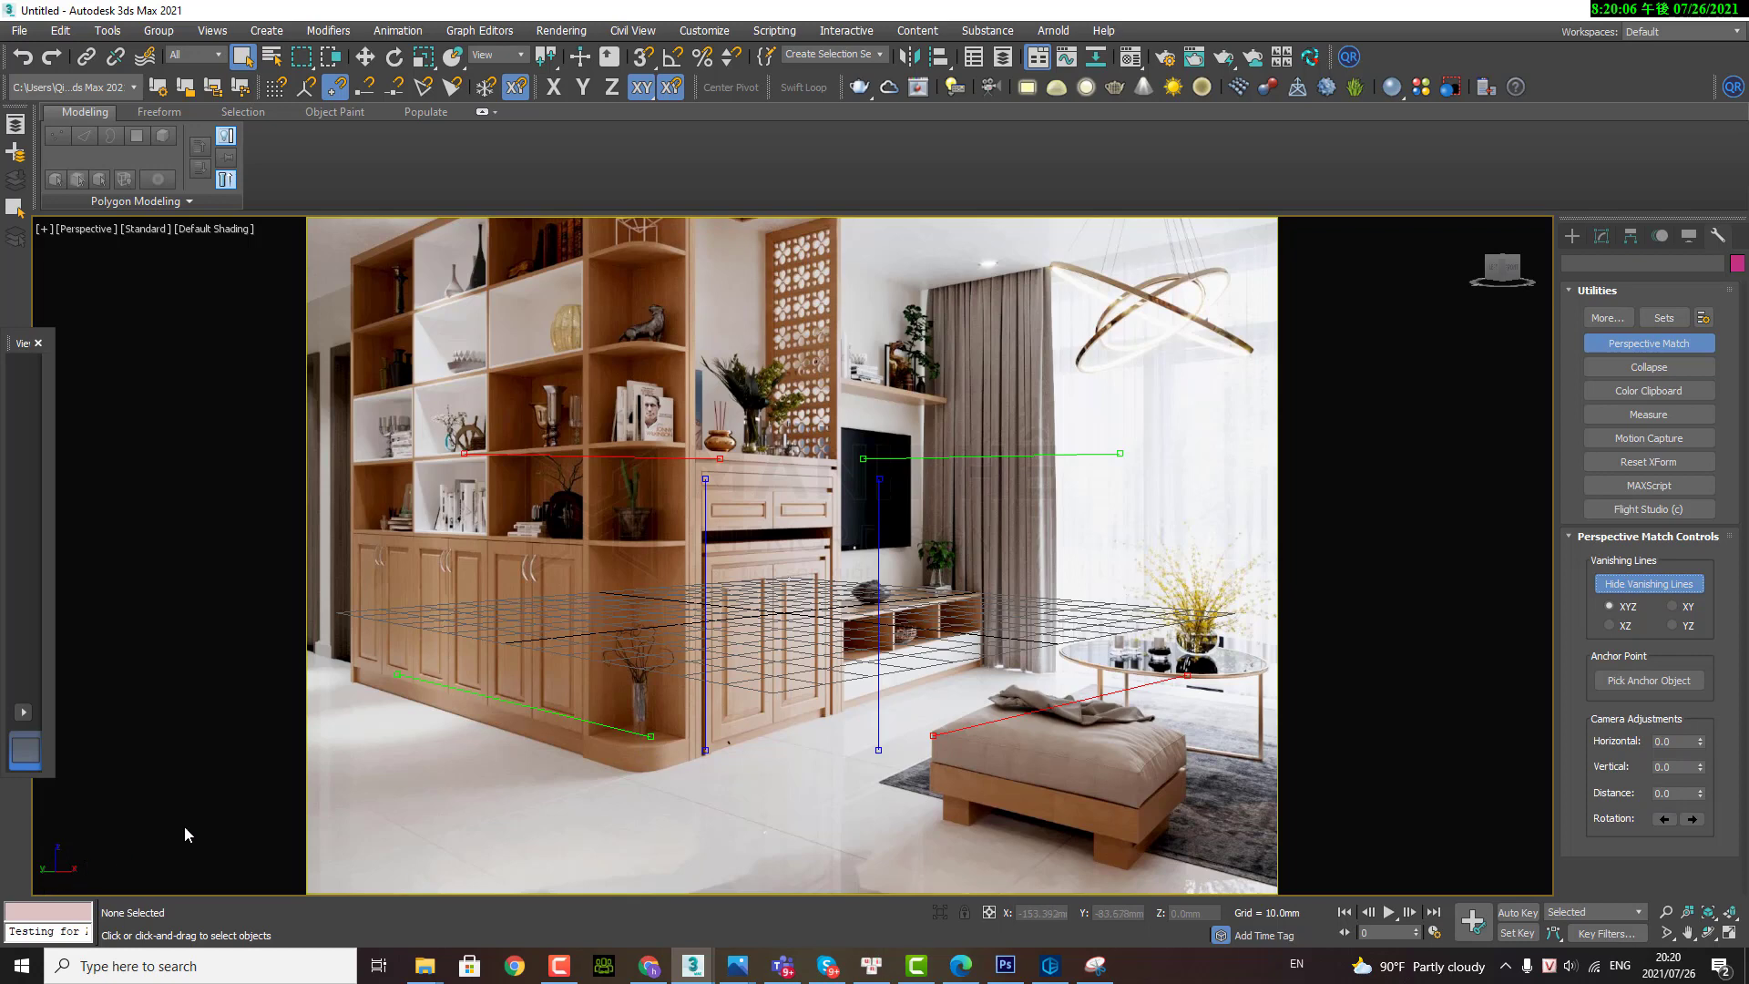
Step: Align vanishing lines with the left floor line and the TV console's top edge
{"action": "mouse_move", "coordinate": [651, 737]}
{"action": "left_mouse_down"}
{"action": "mouse_move", "coordinate": [645, 779]}
{"action": "mouse_move", "coordinate": [510, 856]}
{"action": "mouse_move", "coordinate": [511, 886]}
{"action": "mouse_move", "coordinate": [511, 864]}
{"action": "mouse_move", "coordinate": [535, 893]}
{"action": "left_mouse_up"}
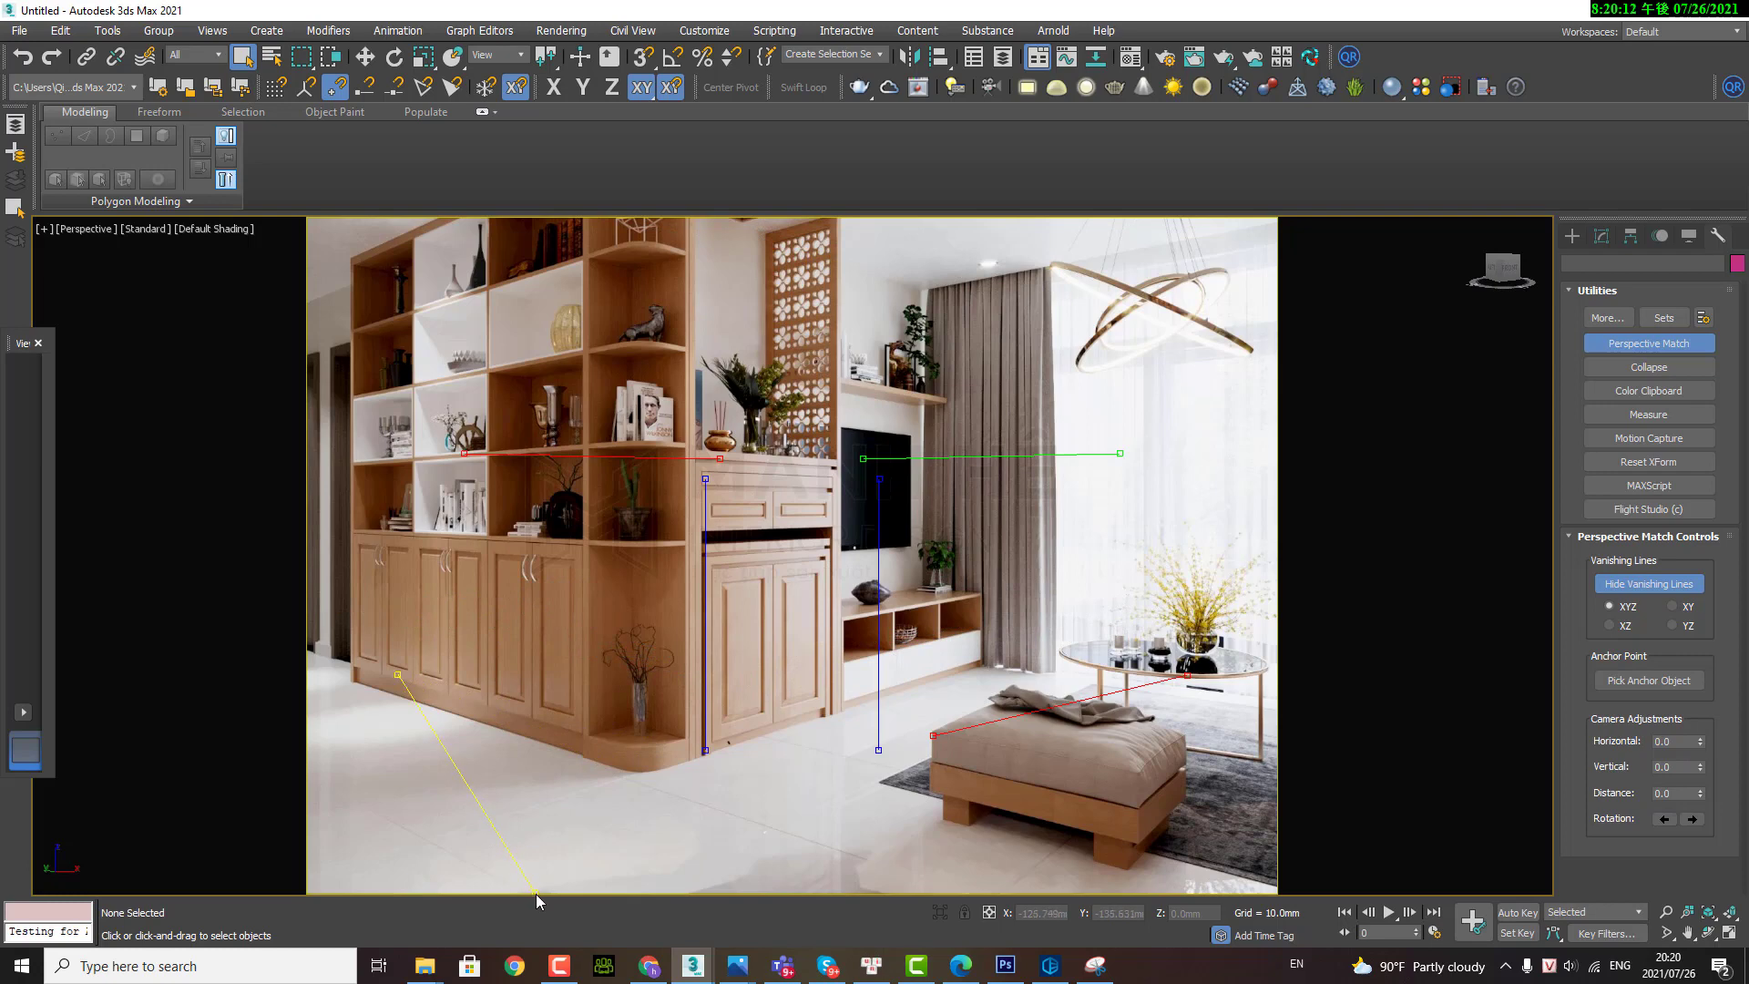
{"action": "mouse_move", "coordinate": [397, 674]}
{"action": "left_mouse_down"}
{"action": "mouse_move", "coordinate": [240, 707]}
{"action": "mouse_move", "coordinate": [259, 752]}
{"action": "left_mouse_up"}
{"action": "left_click_drag", "start_coordinate": [1121, 453], "coordinate": [983, 594]}
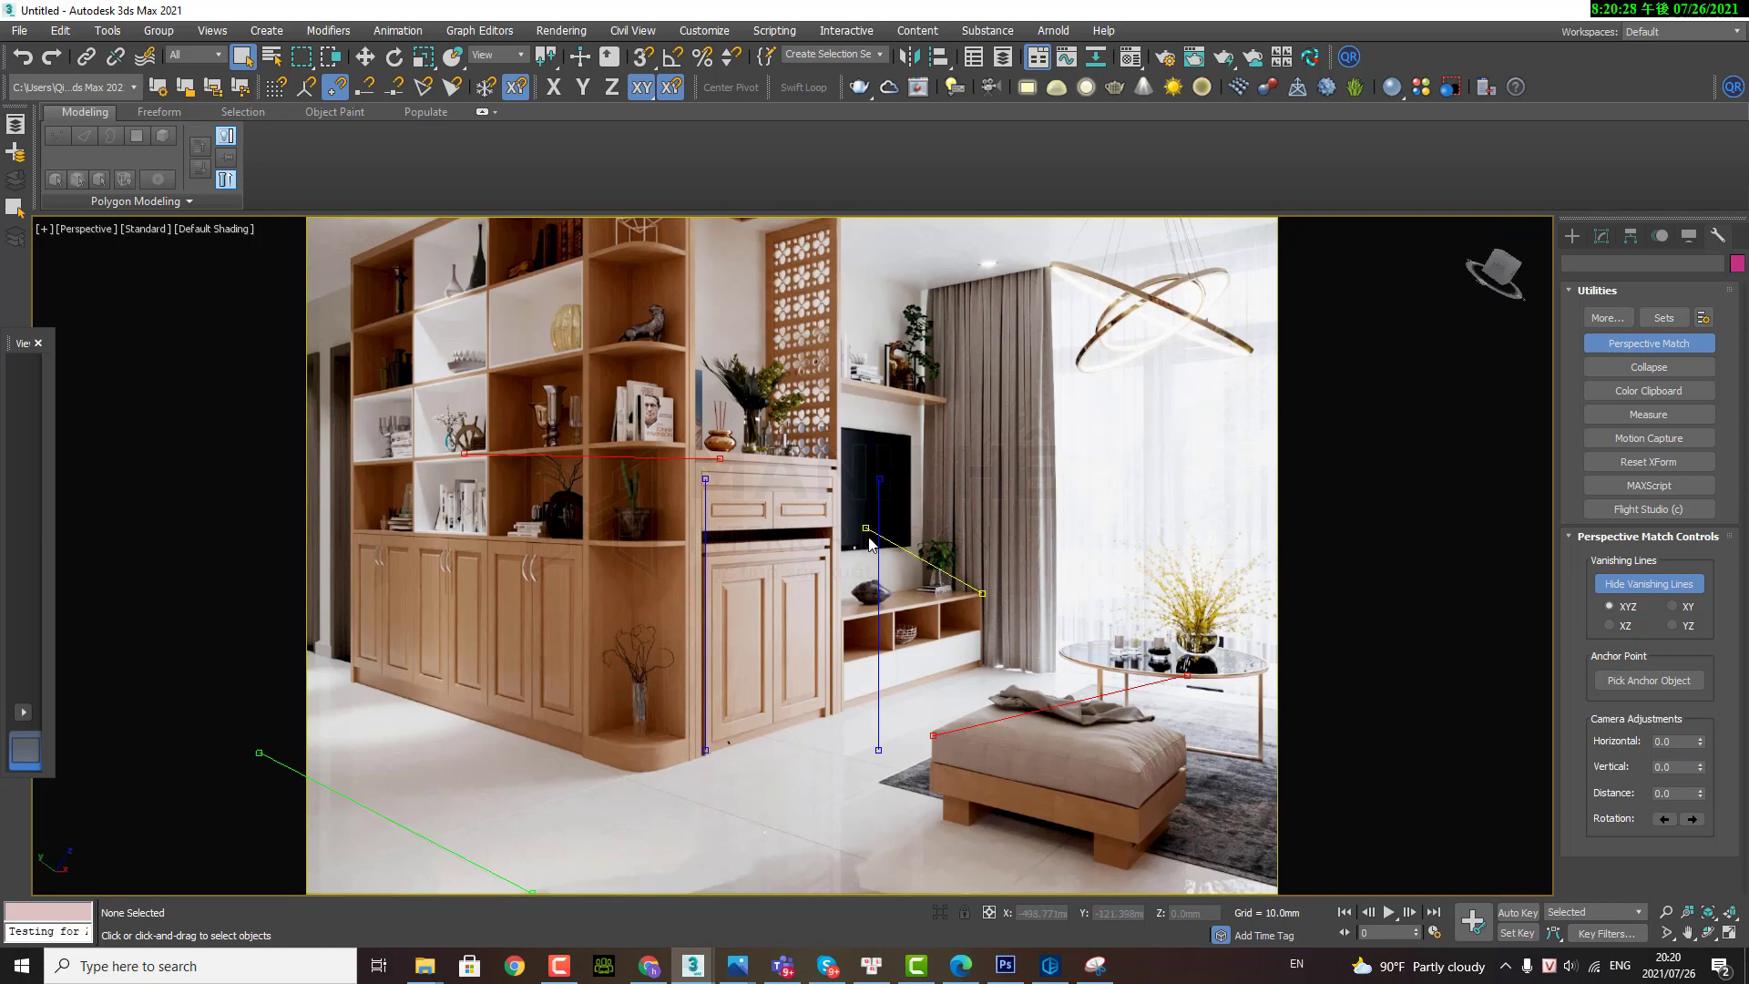
{"action": "left_click_drag", "start_coordinate": [863, 458], "coordinate": [881, 584]}
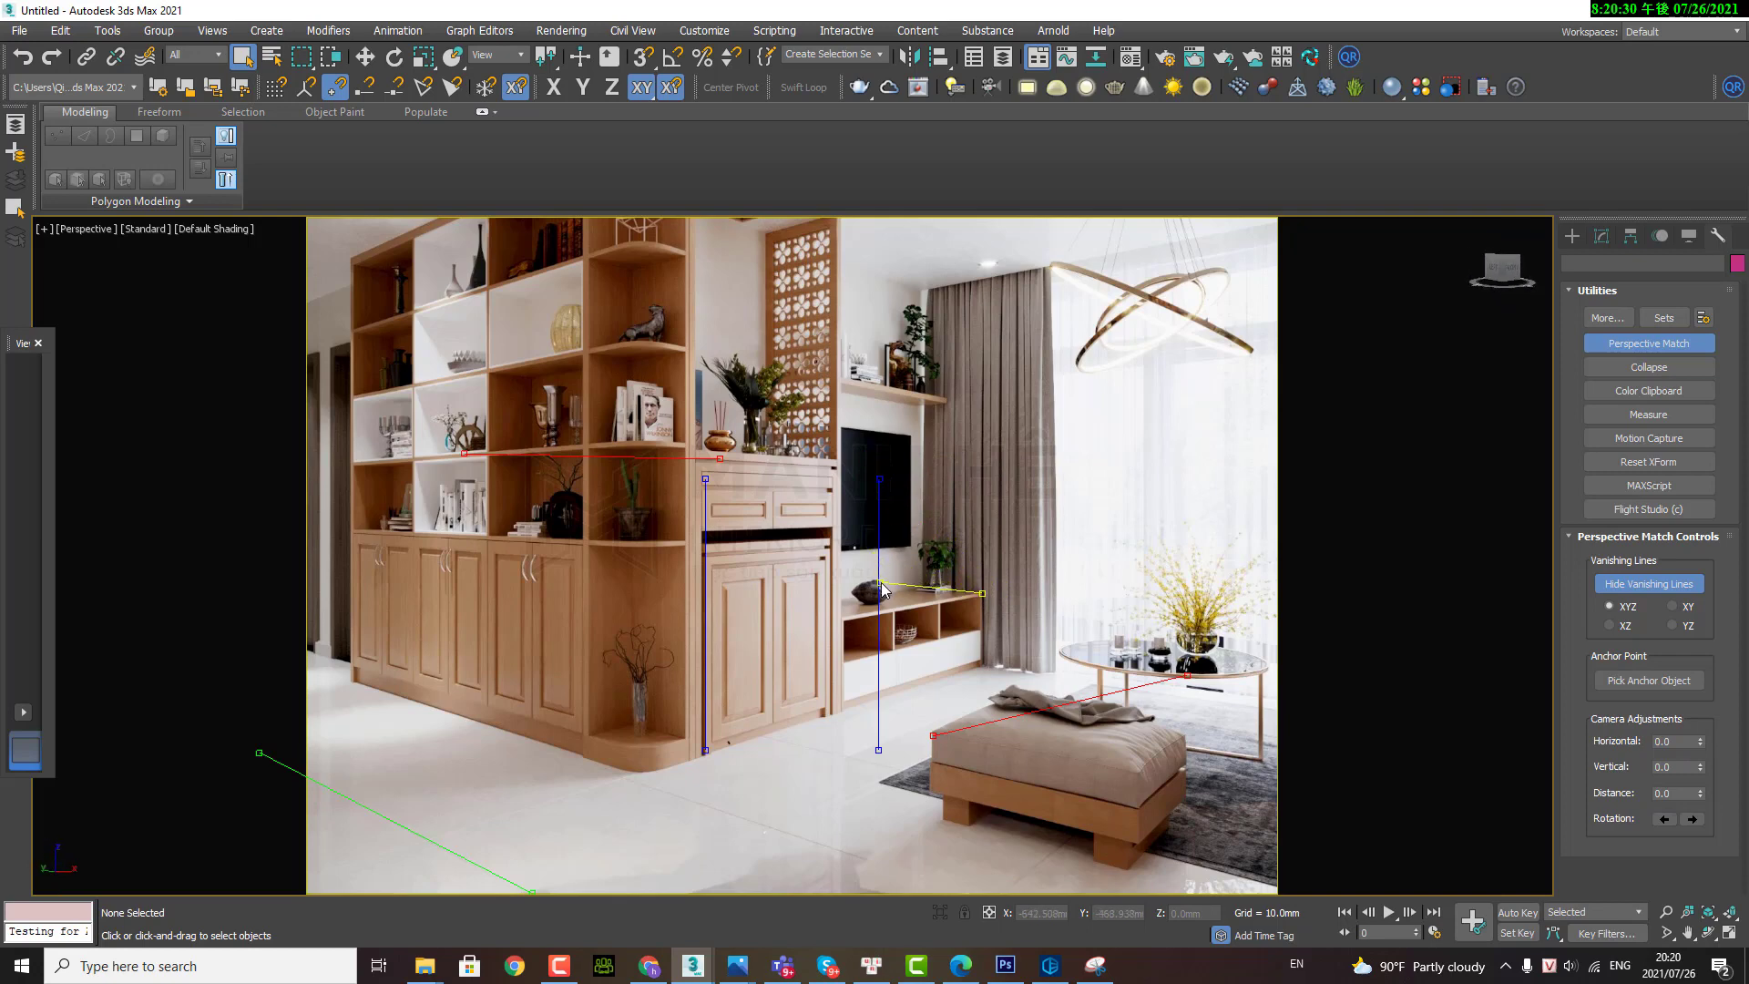
Step: Fit a vanishing line along the ottoman and rug edge, then adjust the shelf-edge line
{"action": "left_click_drag", "start_coordinate": [933, 734], "coordinate": [992, 893]}
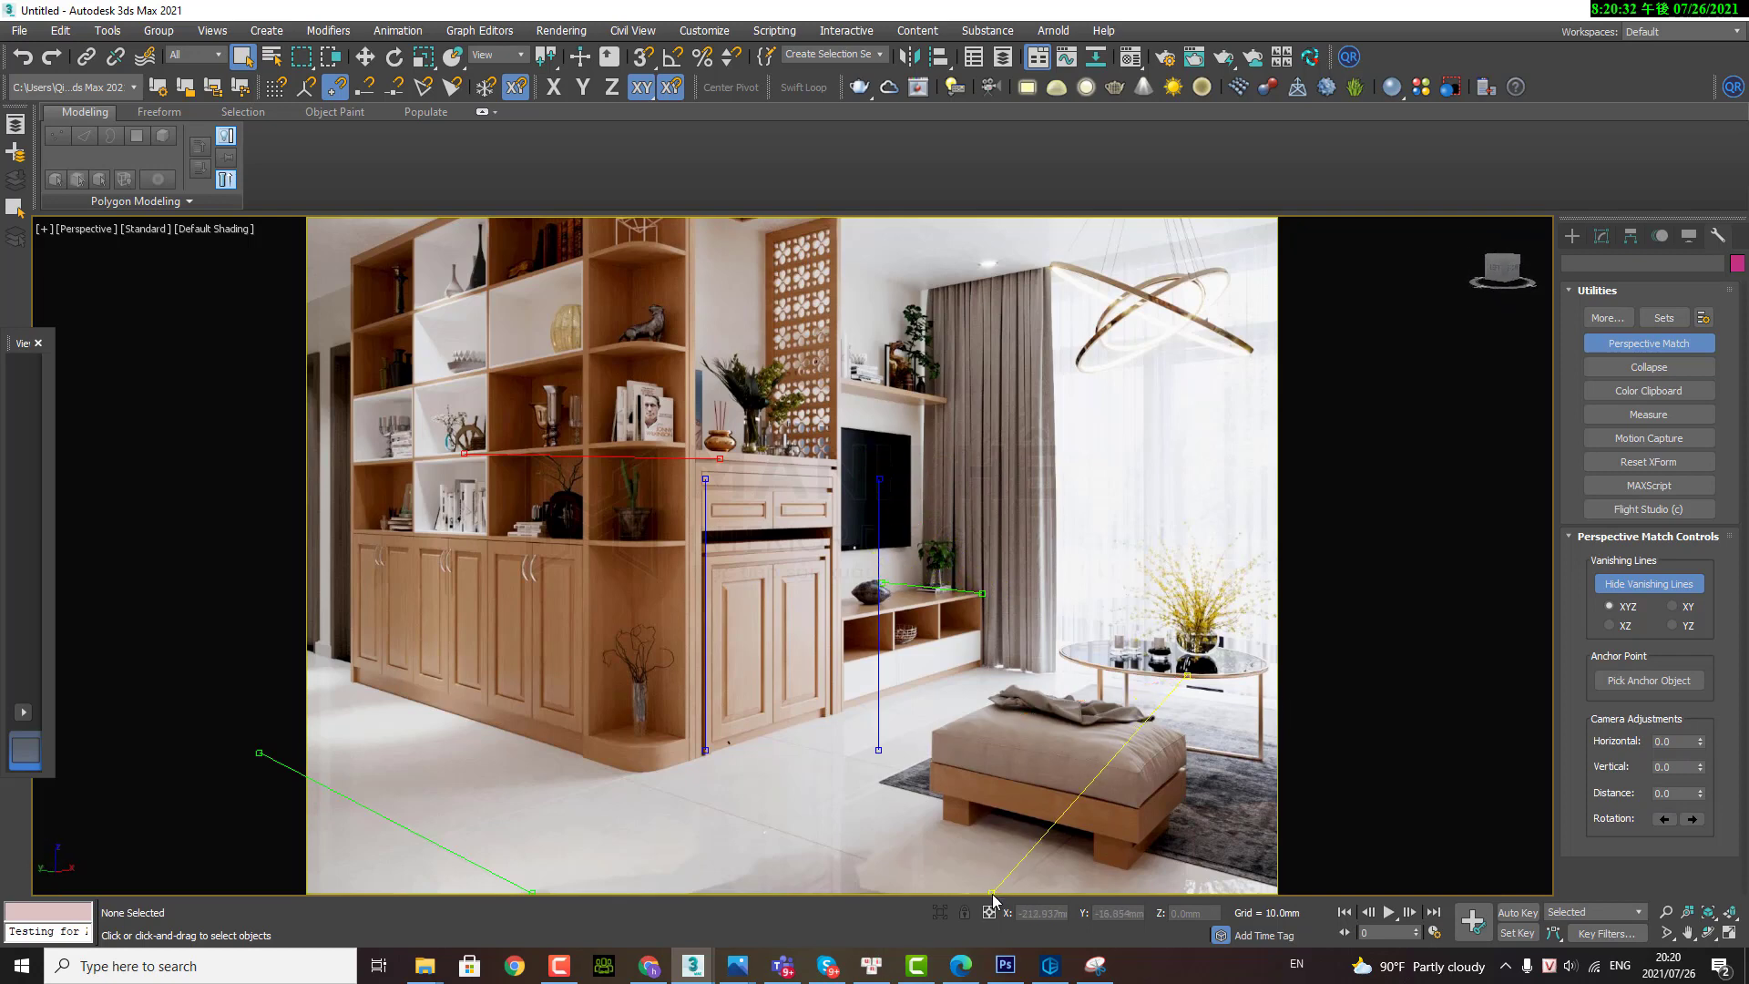
{"action": "mouse_move", "coordinate": [1188, 675]}
{"action": "left_mouse_down"}
{"action": "mouse_move", "coordinate": [1205, 729]}
{"action": "mouse_move", "coordinate": [1176, 822]}
{"action": "left_mouse_up"}
{"action": "left_click_drag", "start_coordinate": [992, 892], "coordinate": [1117, 881]}
{"action": "left_click_drag", "start_coordinate": [1176, 822], "coordinate": [1243, 748]}
{"action": "left_click_drag", "start_coordinate": [1119, 881], "coordinate": [1105, 894]}
{"action": "left_click_drag", "start_coordinate": [1242, 748], "coordinate": [1244, 745]}
{"action": "left_click_drag", "start_coordinate": [720, 458], "coordinate": [662, 439]}
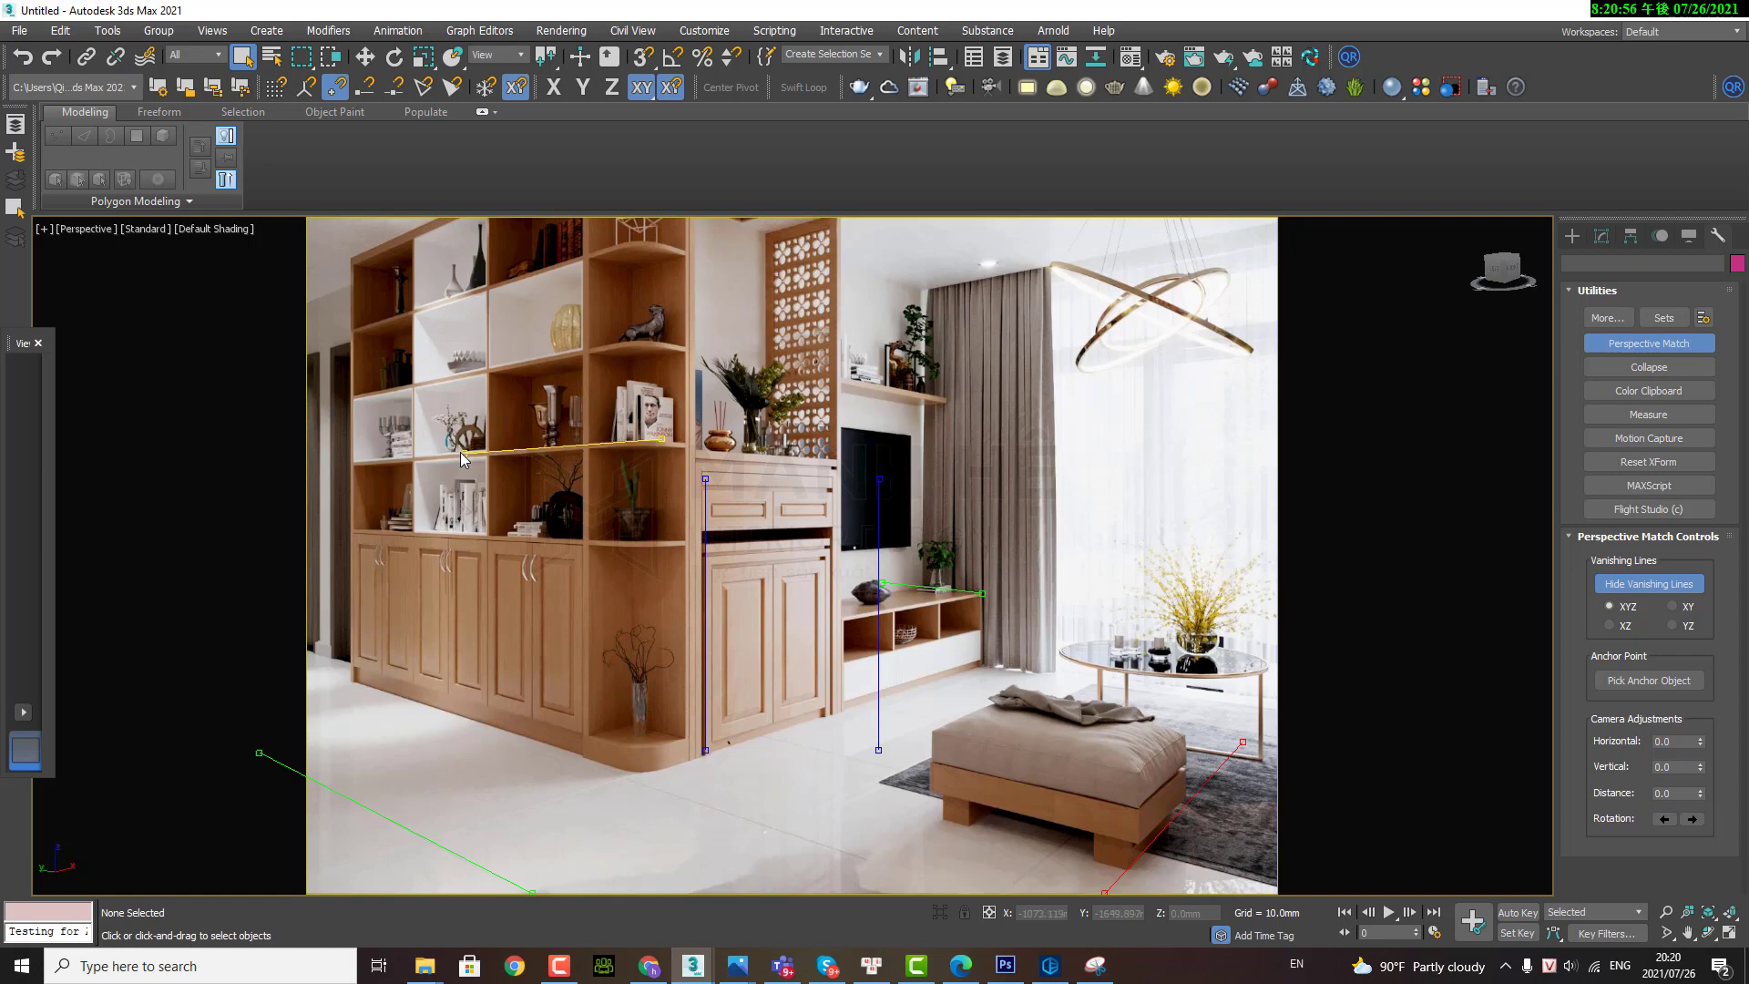
Step: Align a vanishing line with the shelving unit's top edge, nudge the rug line, restore four views
{"action": "left_click_drag", "start_coordinate": [464, 453], "coordinate": [323, 331]}
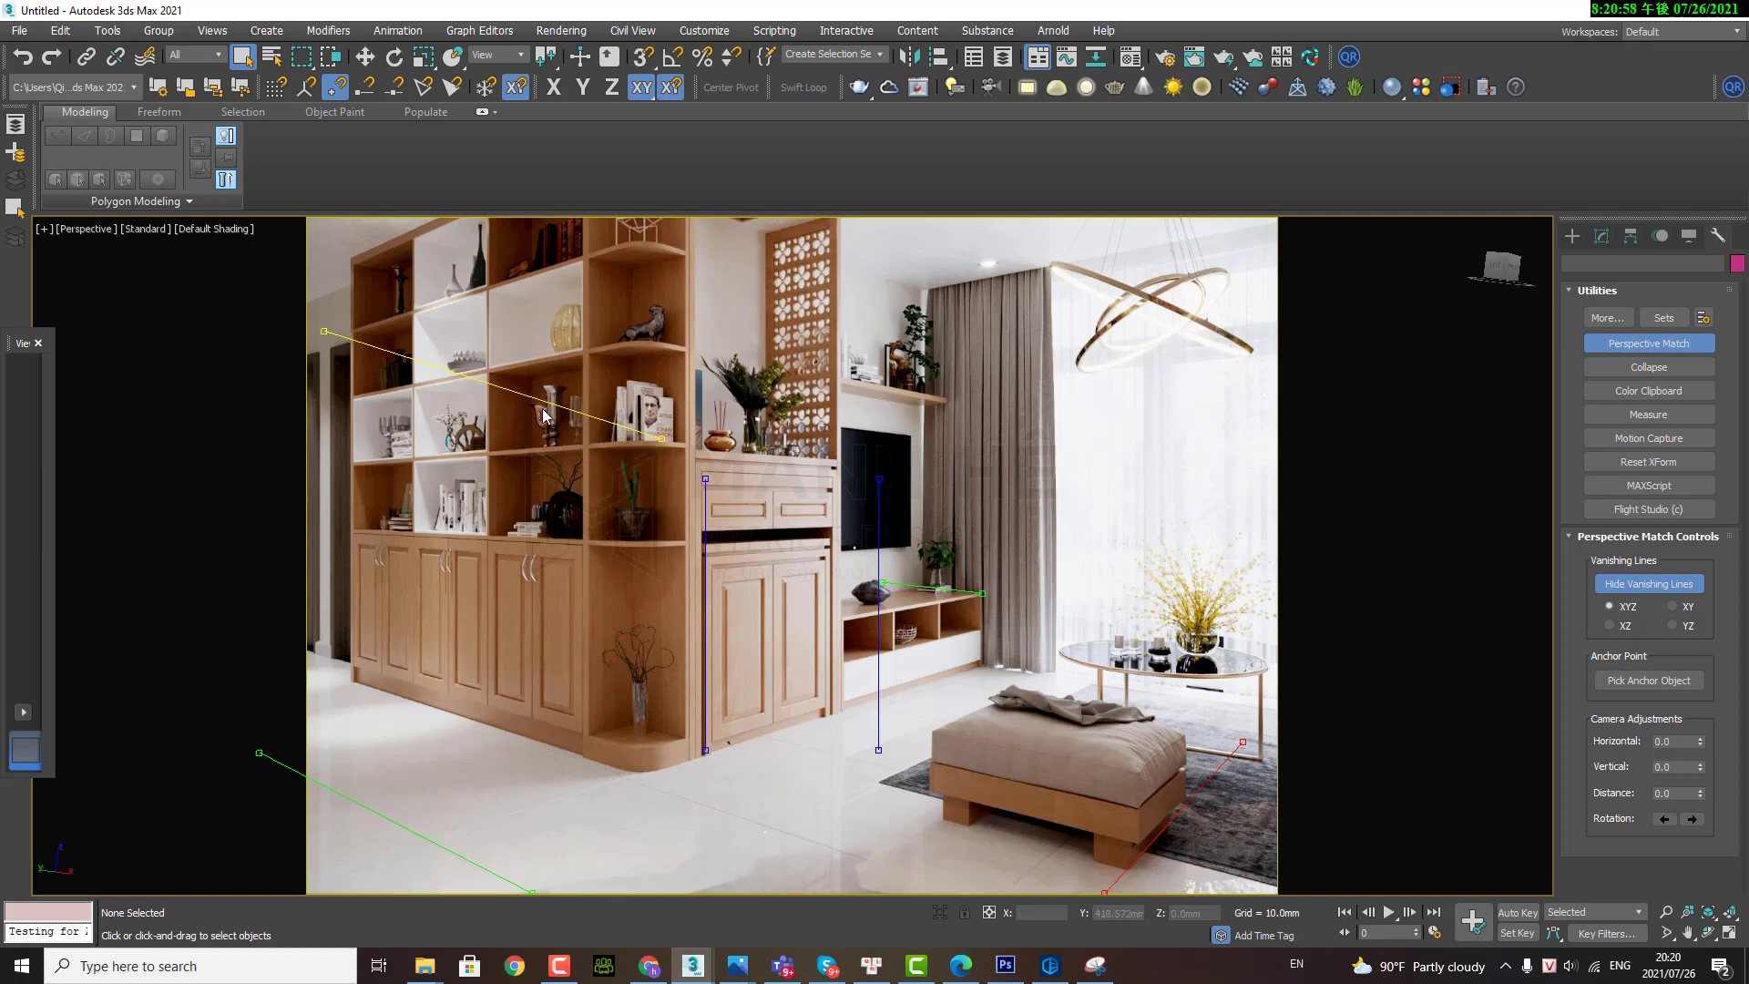
{"action": "left_click_drag", "start_coordinate": [664, 440], "coordinate": [661, 228]}
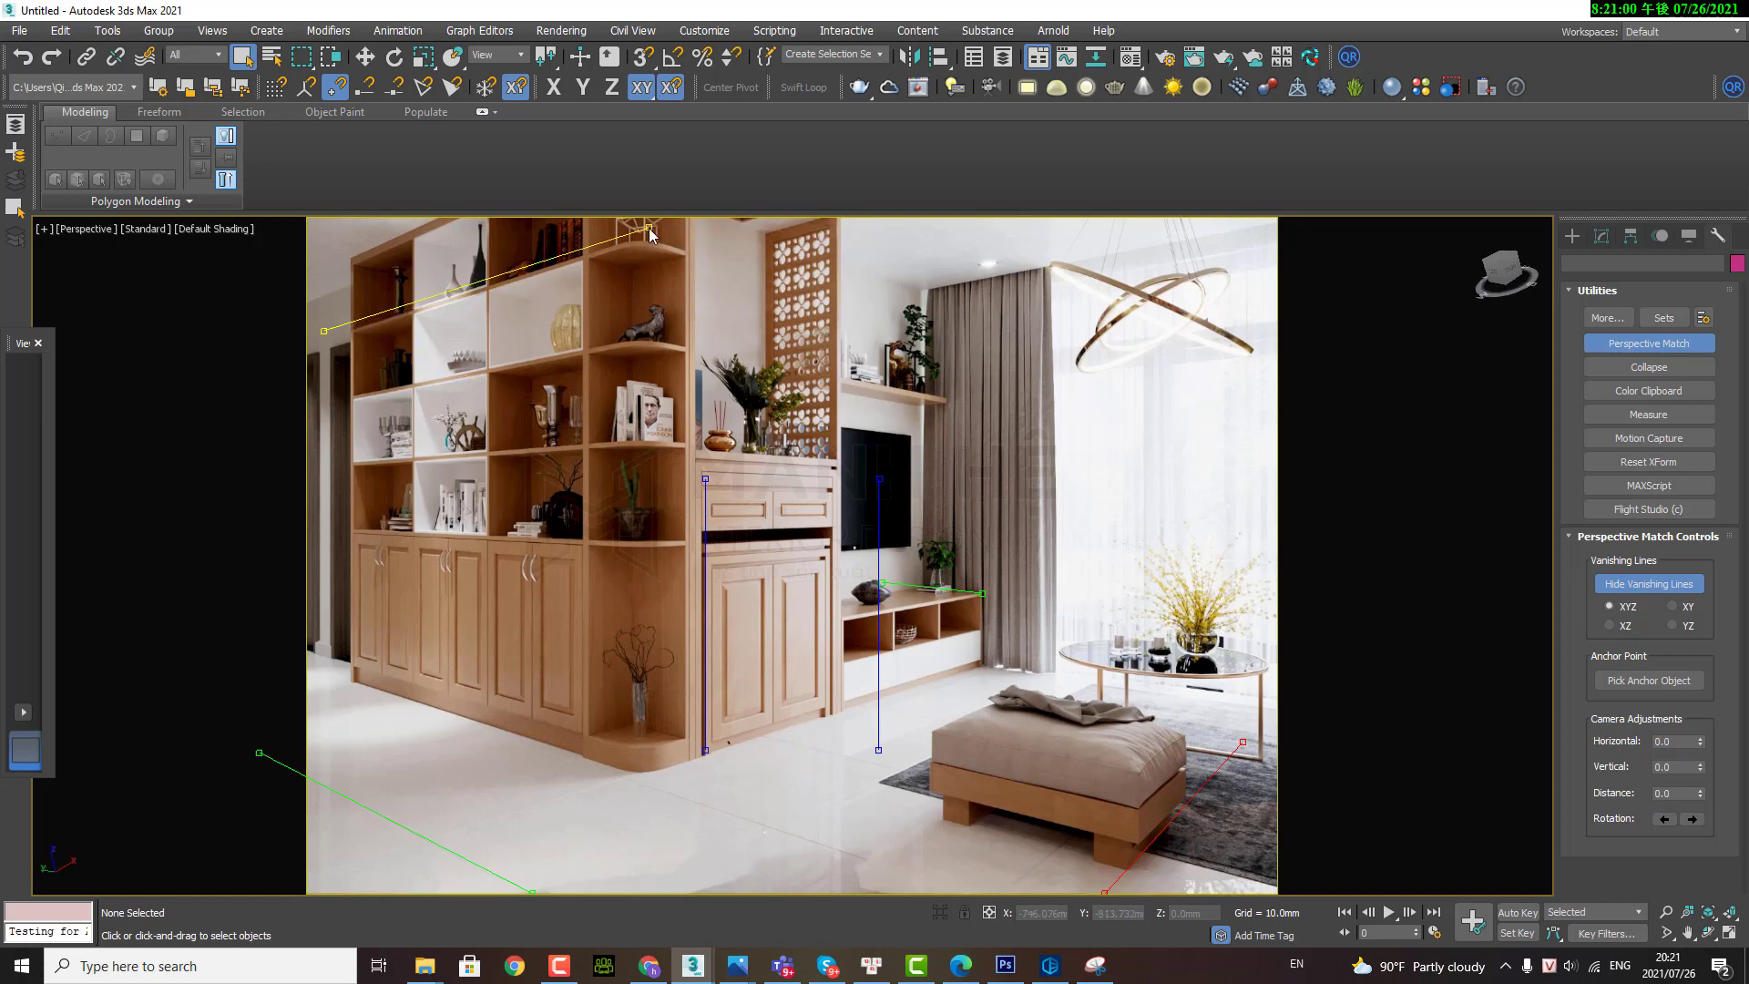
{"action": "left_click_drag", "start_coordinate": [323, 331], "coordinate": [298, 346]}
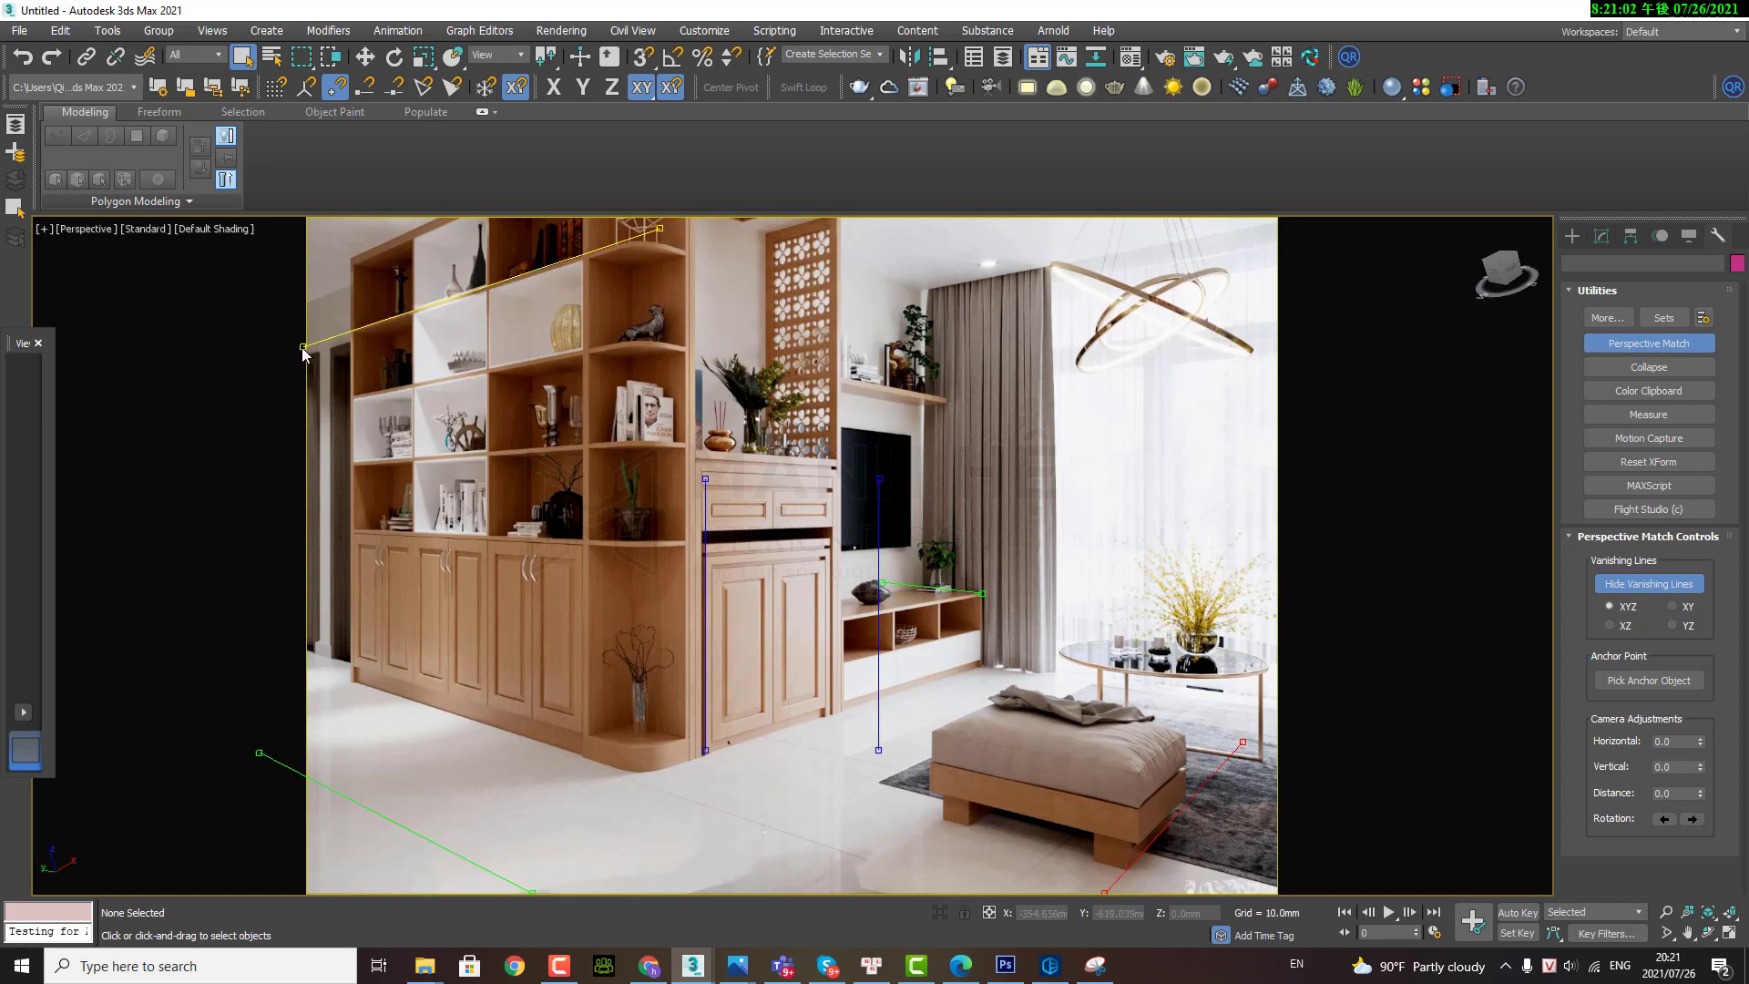
{"action": "left_click_drag", "start_coordinate": [660, 227], "coordinate": [671, 226]}
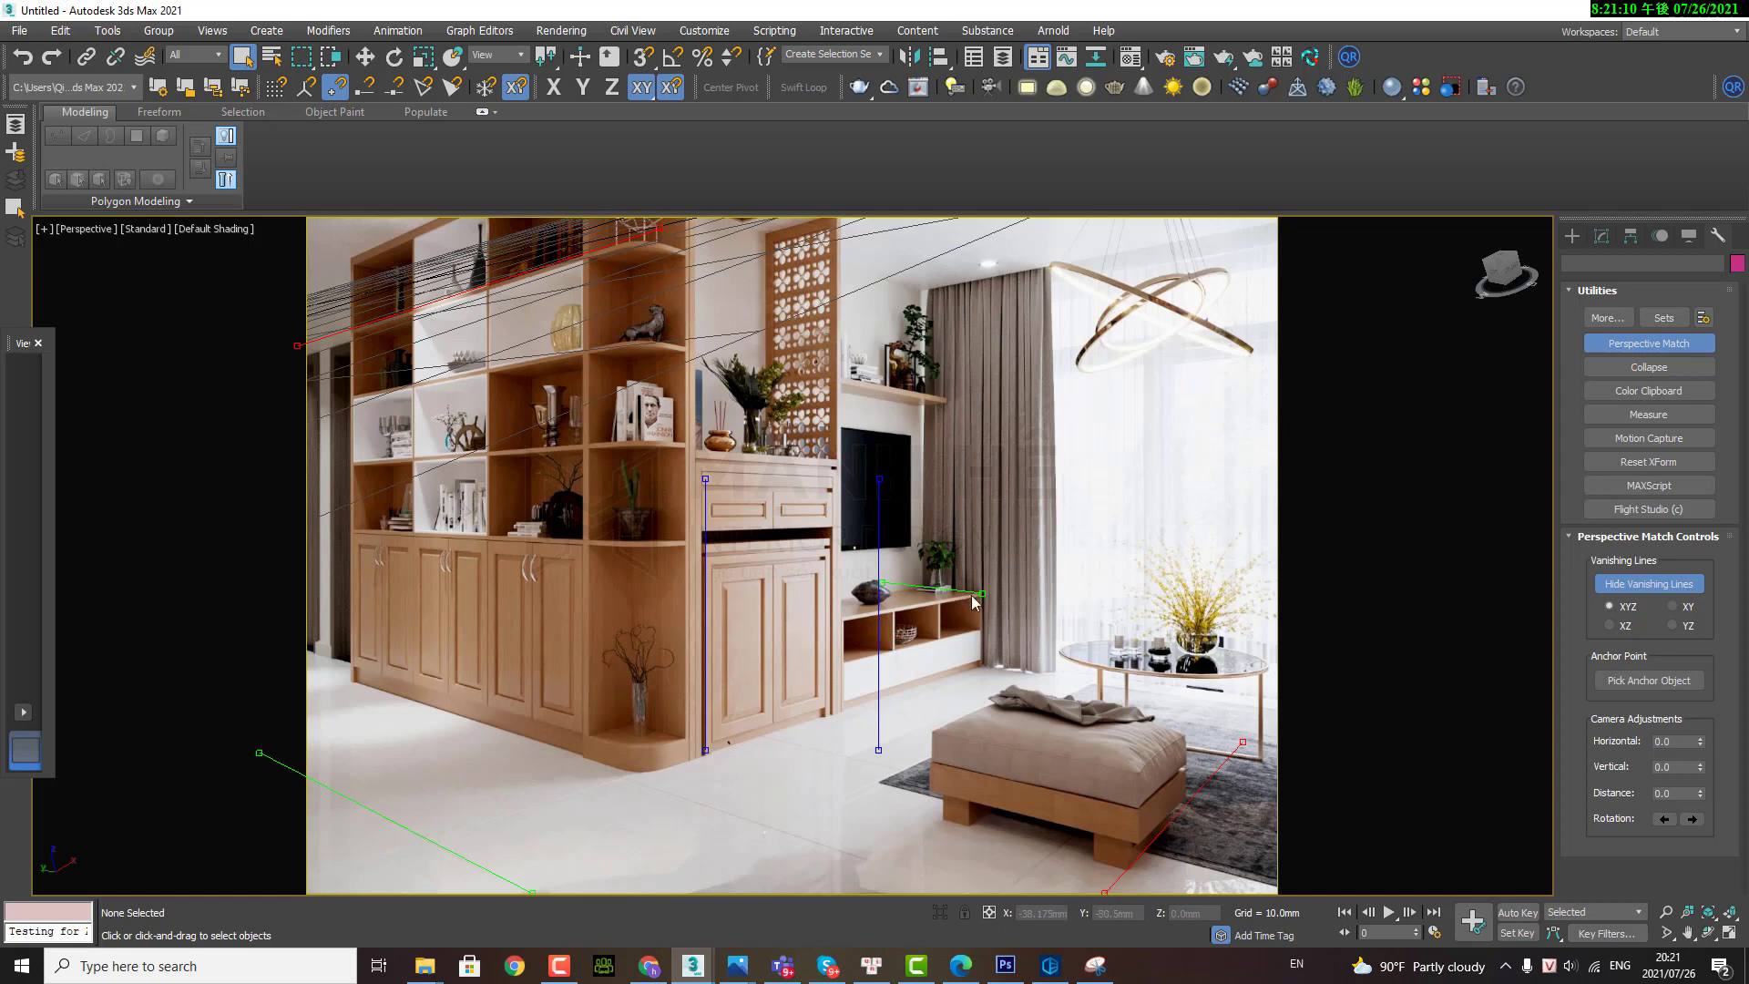
{"action": "left_click_drag", "start_coordinate": [1244, 747], "coordinate": [1243, 738]}
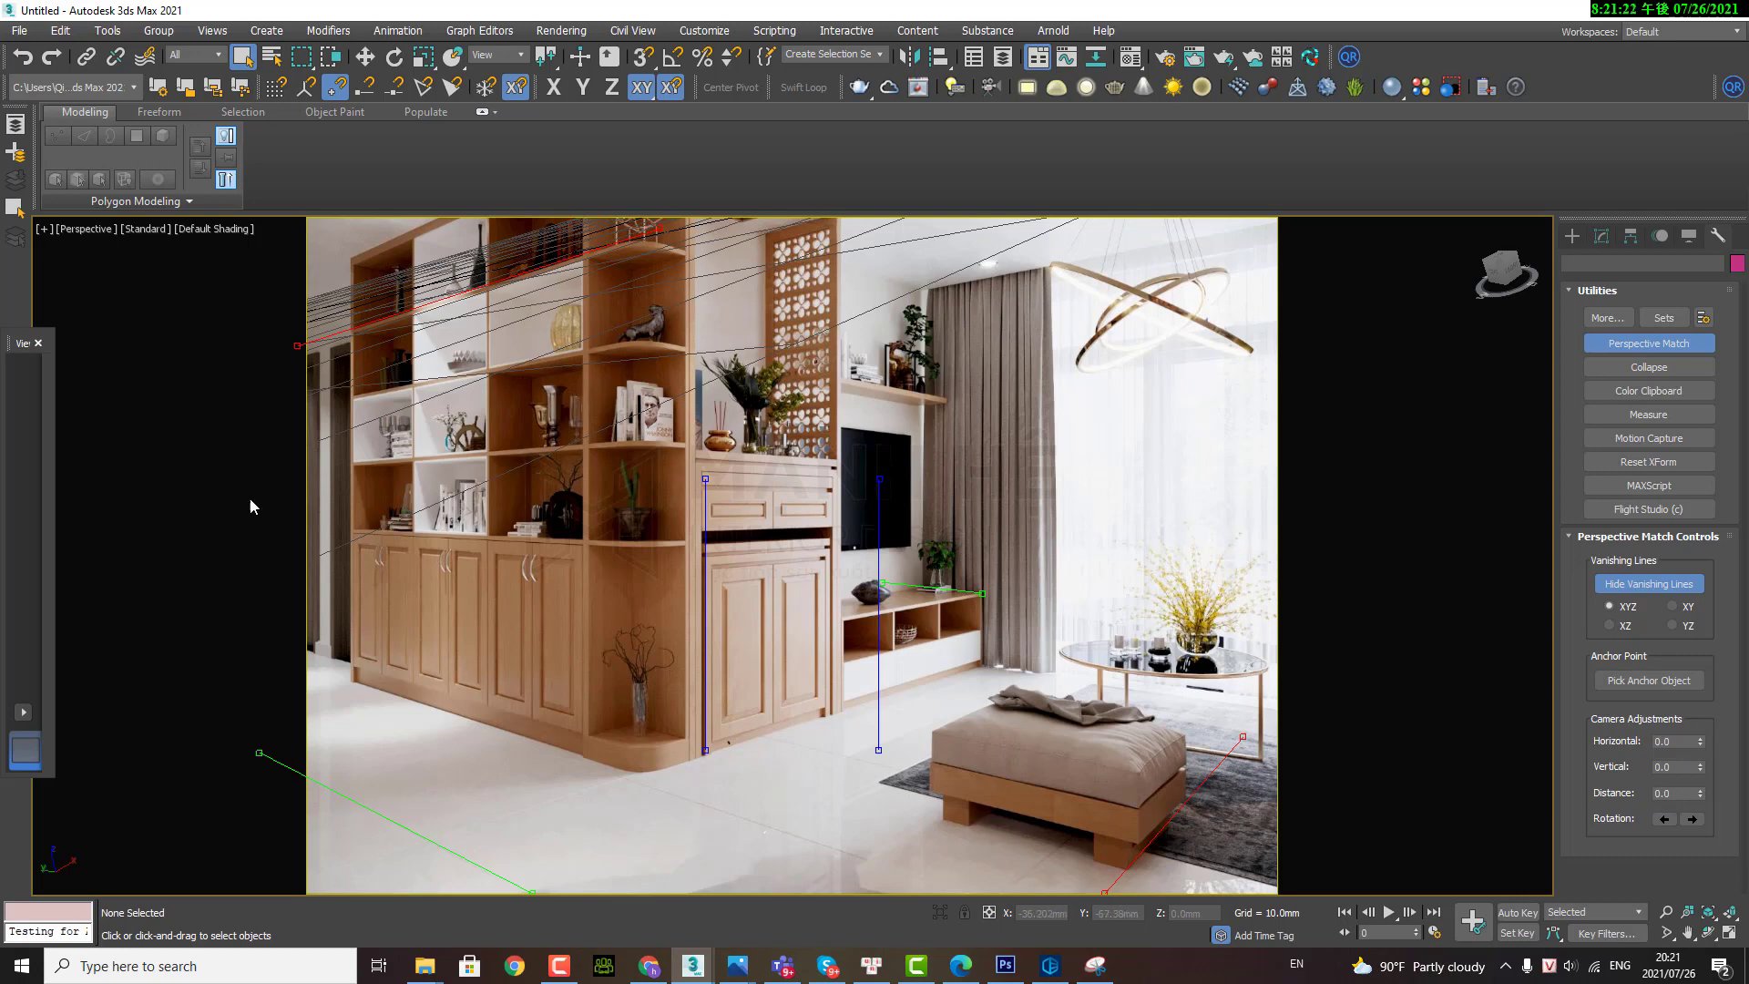
{"action": "key", "text": "alt+w"}
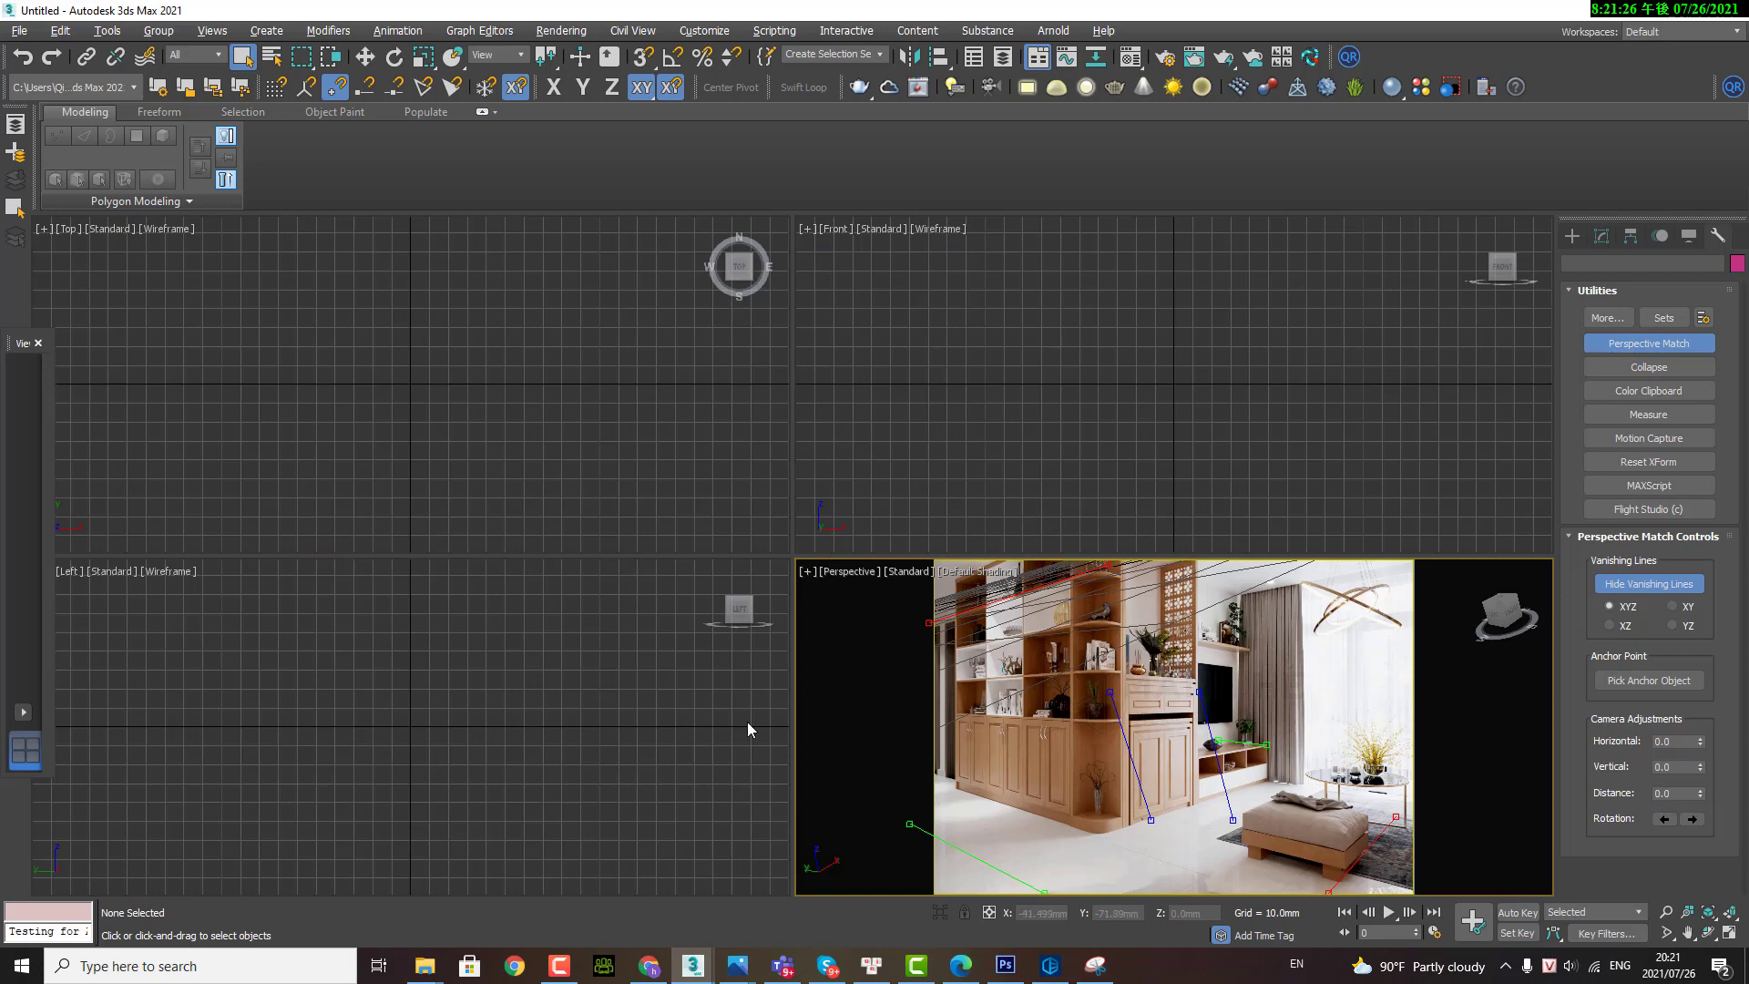
Step: Create a test box over the floor in the Top view
{"action": "left_click", "coordinate": [479, 443]}
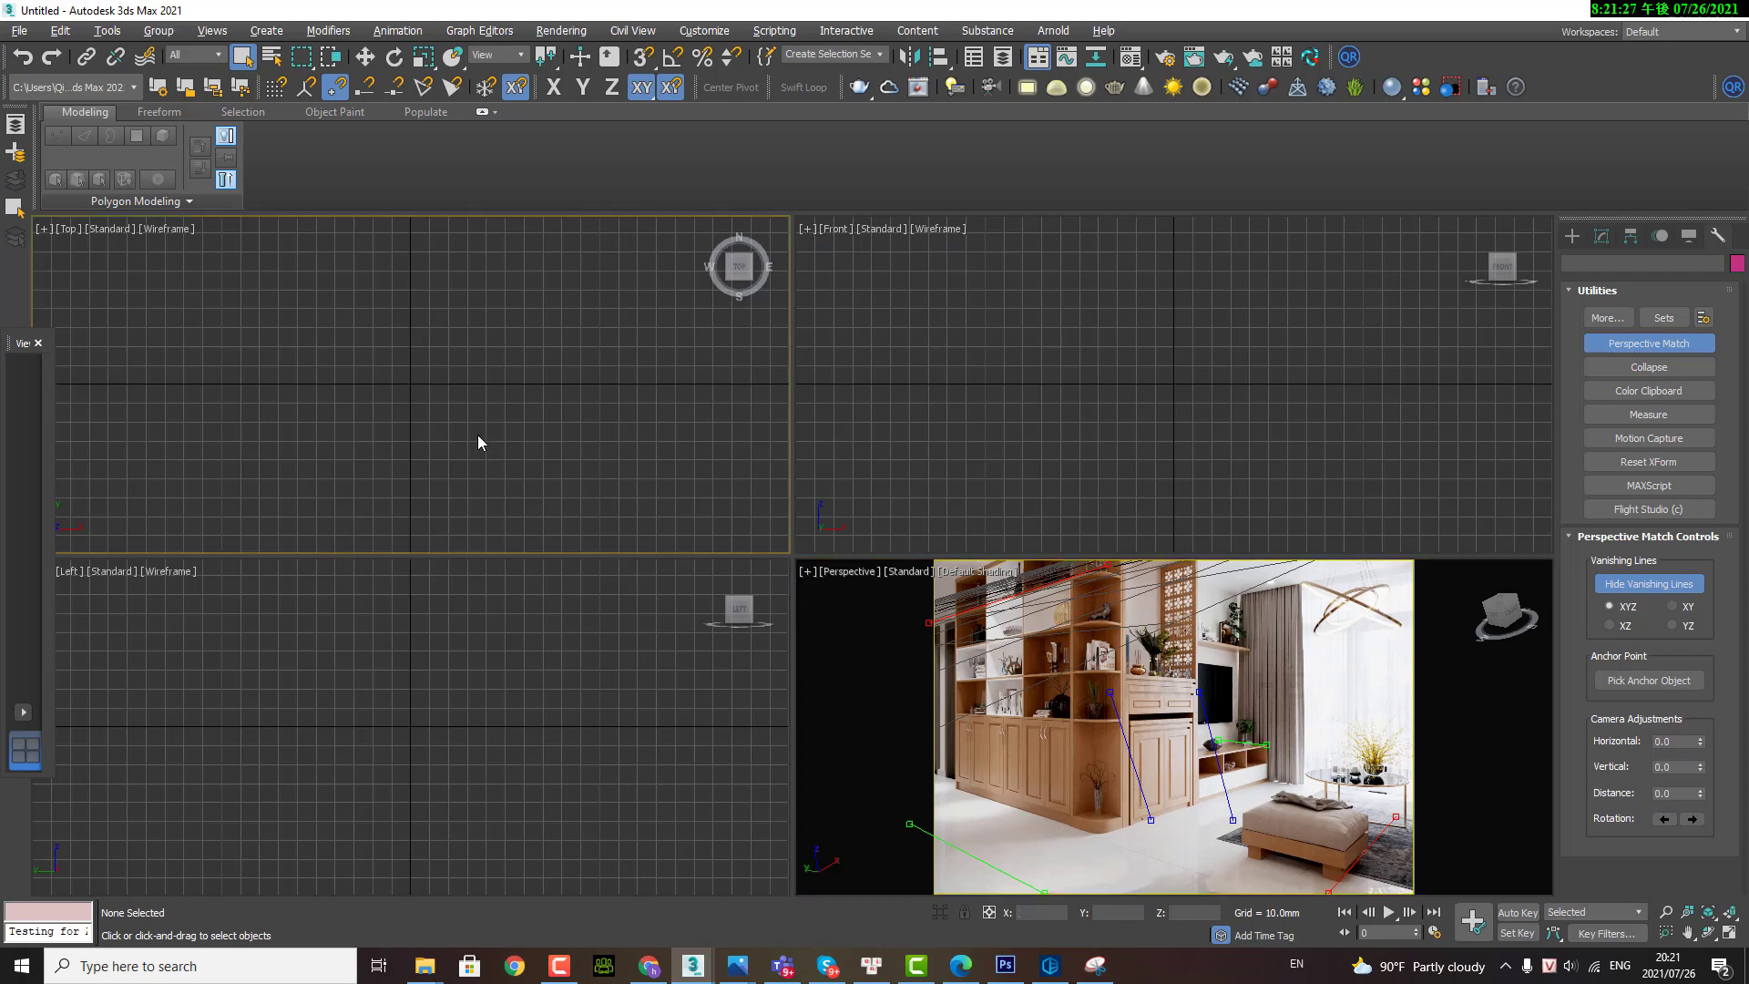
{"action": "left_click", "coordinate": [1573, 236]}
{"action": "left_click", "coordinate": [1613, 345]}
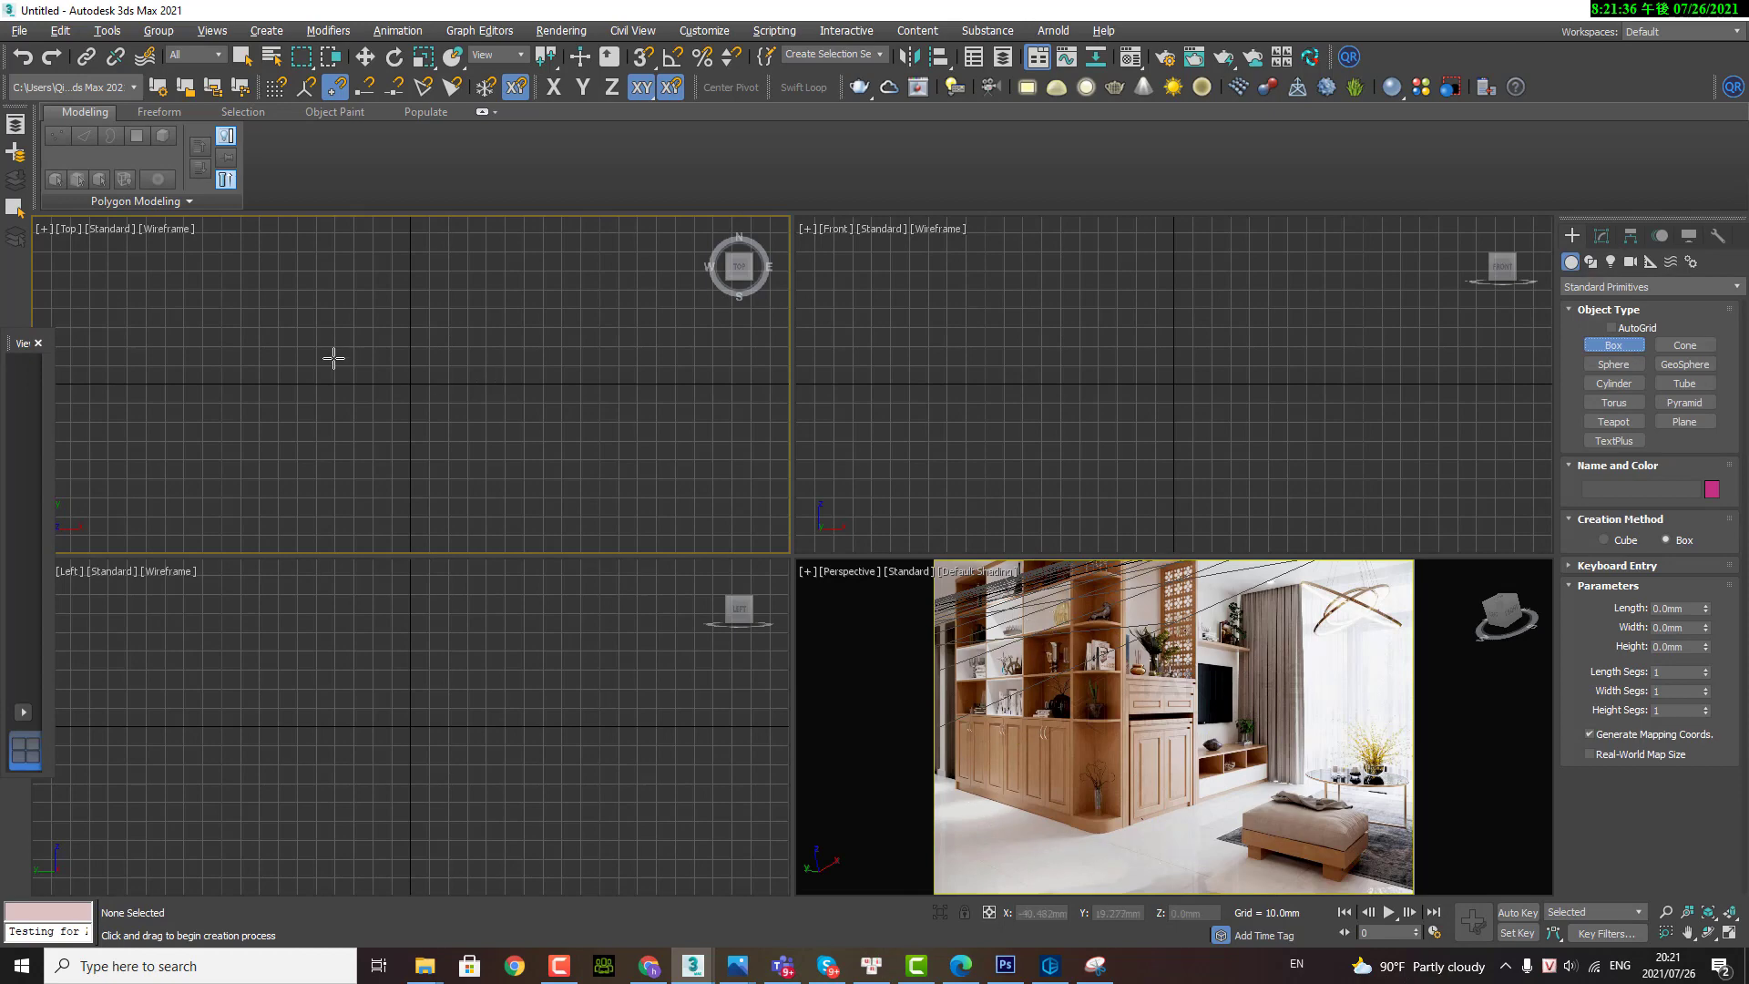
{"action": "left_click_drag", "start_coordinate": [368, 380], "coordinate": [465, 450]}
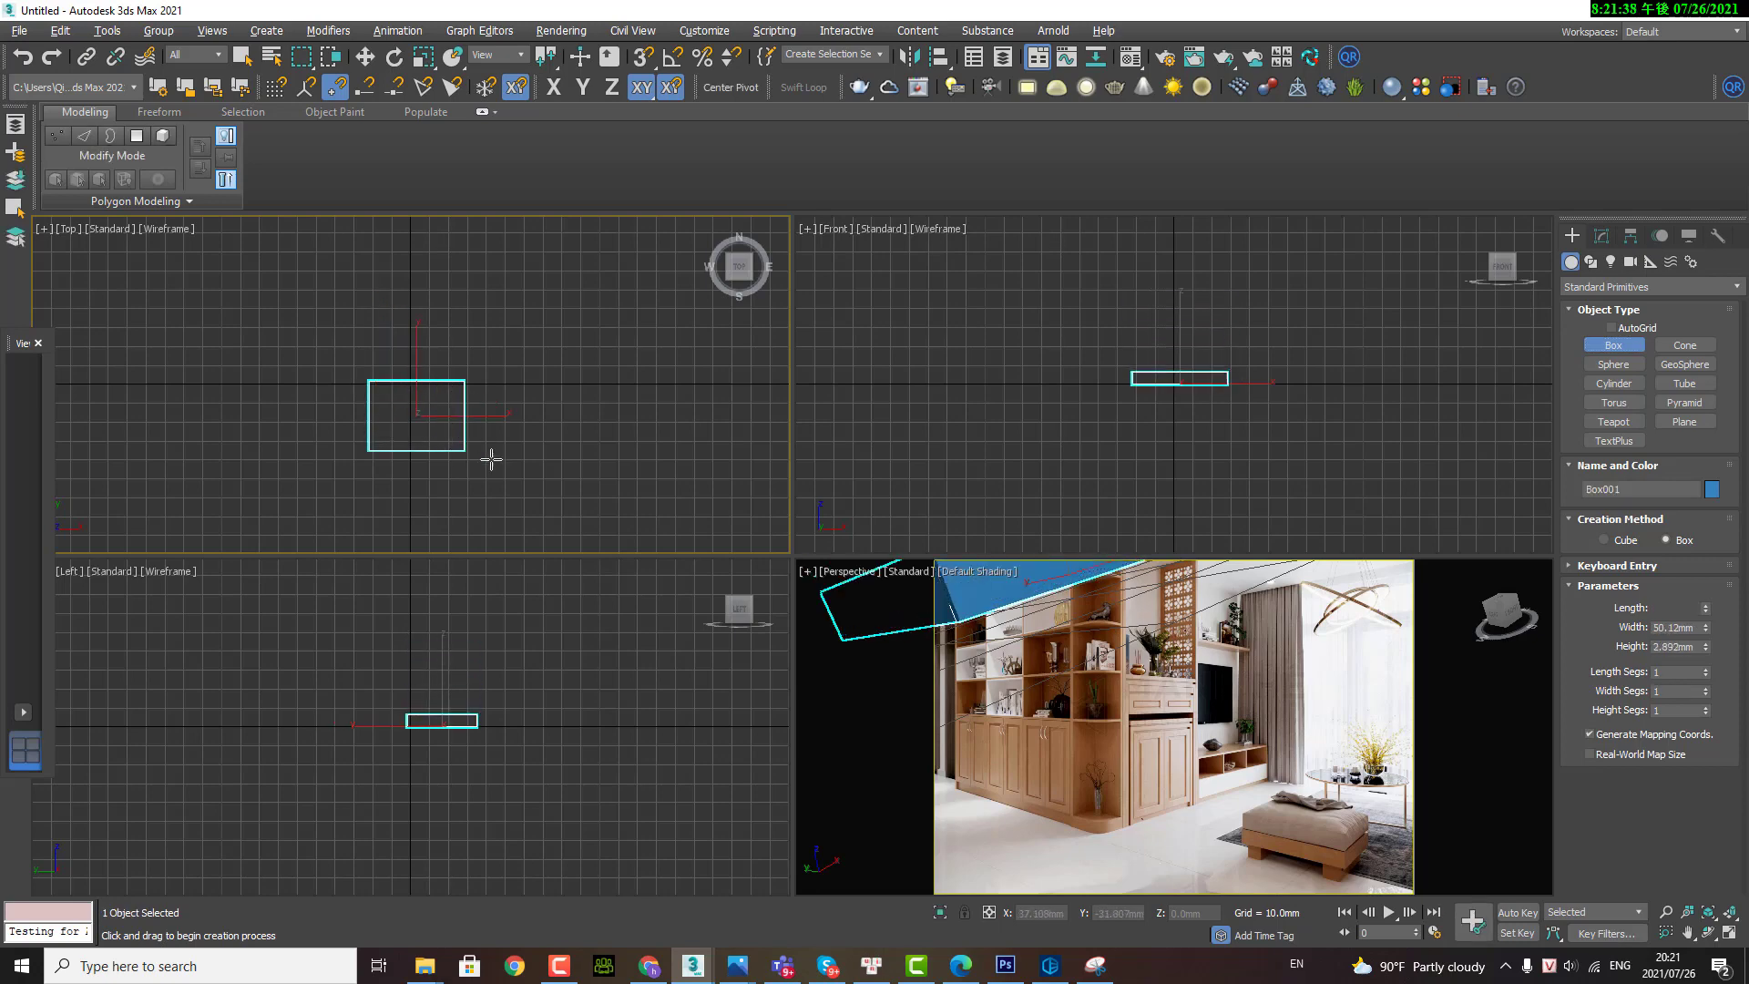
{"action": "left_click", "coordinate": [516, 458]}
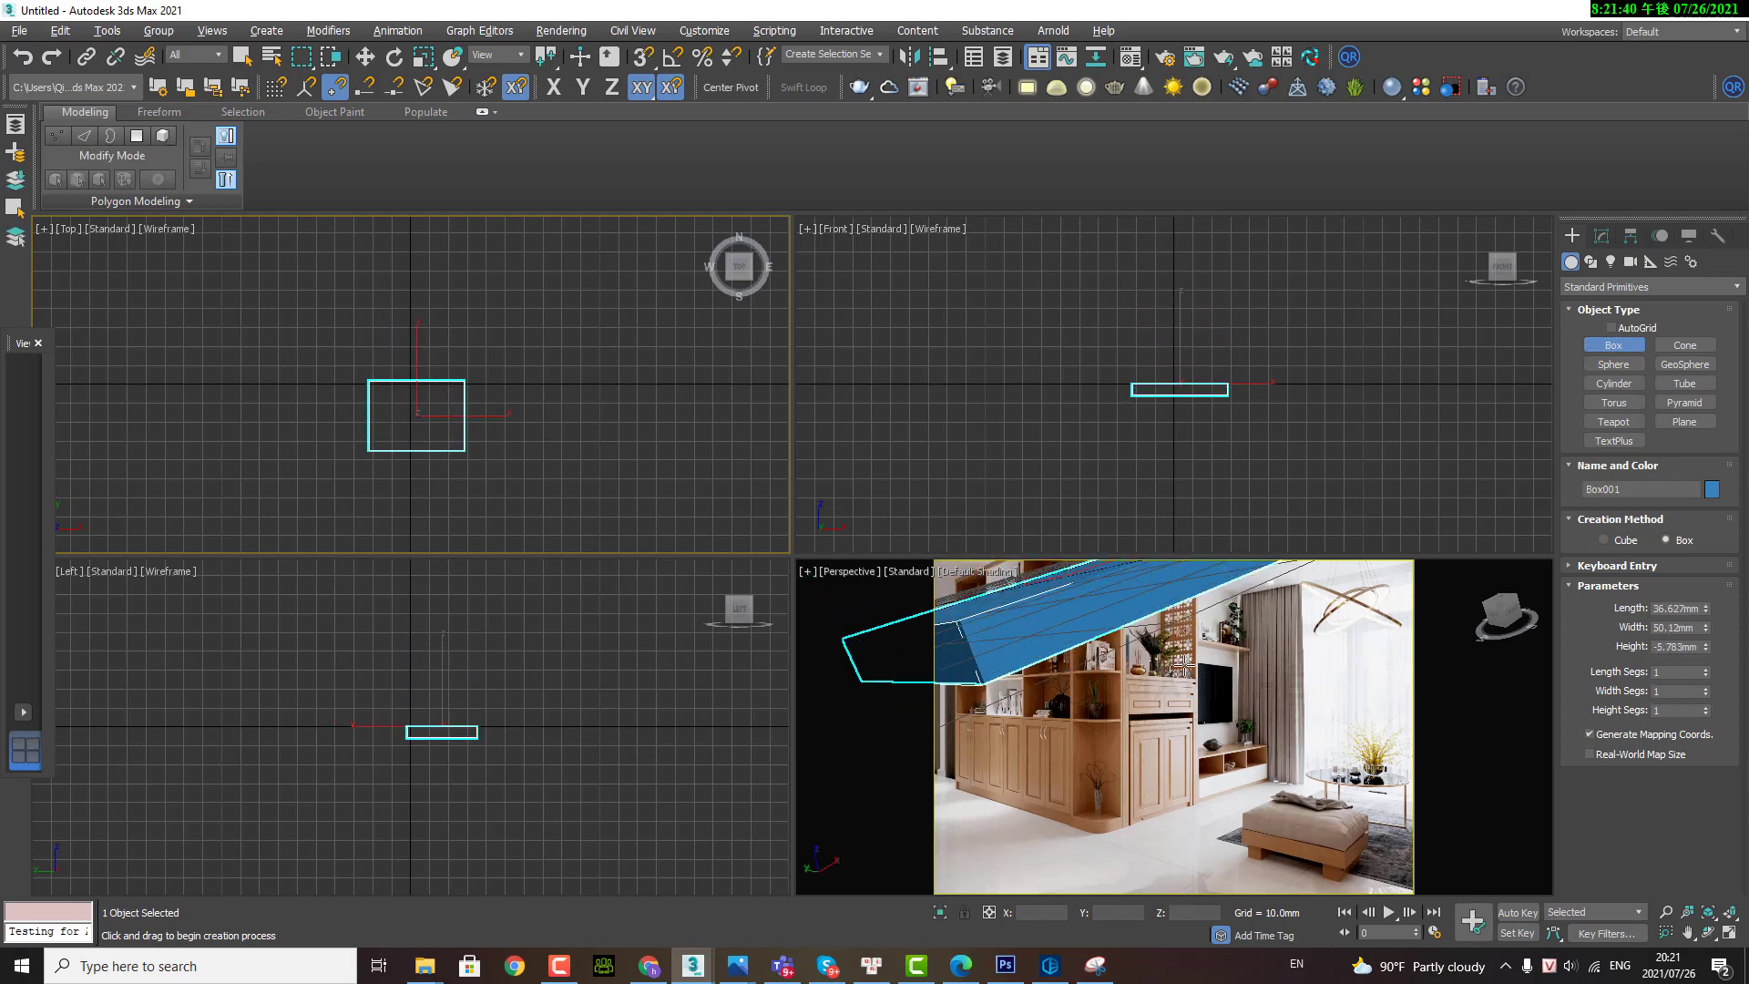
Step: Toggle the Perspective Match vanishing lines, delete the test box, and reset the lower-right perspective view
{"action": "left_click", "coordinate": [1717, 236]}
{"action": "left_click", "coordinate": [1649, 344]}
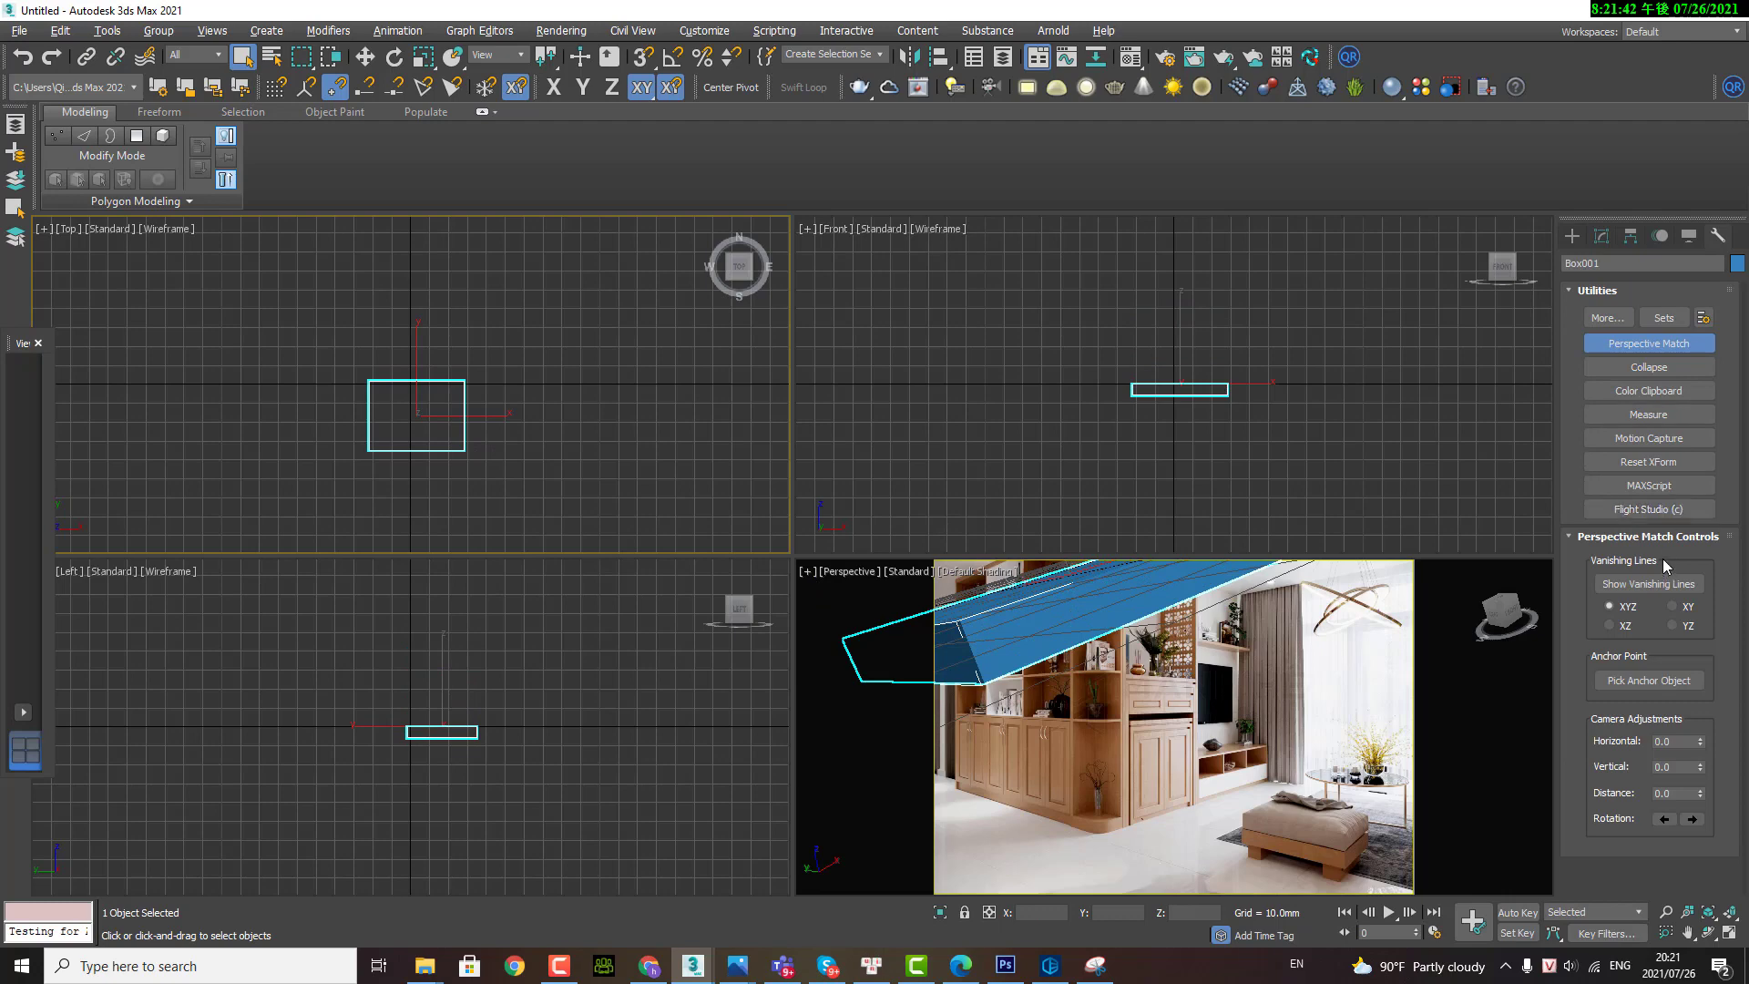
{"action": "left_click", "coordinate": [1686, 584]}
{"action": "left_click", "coordinate": [1666, 347]}
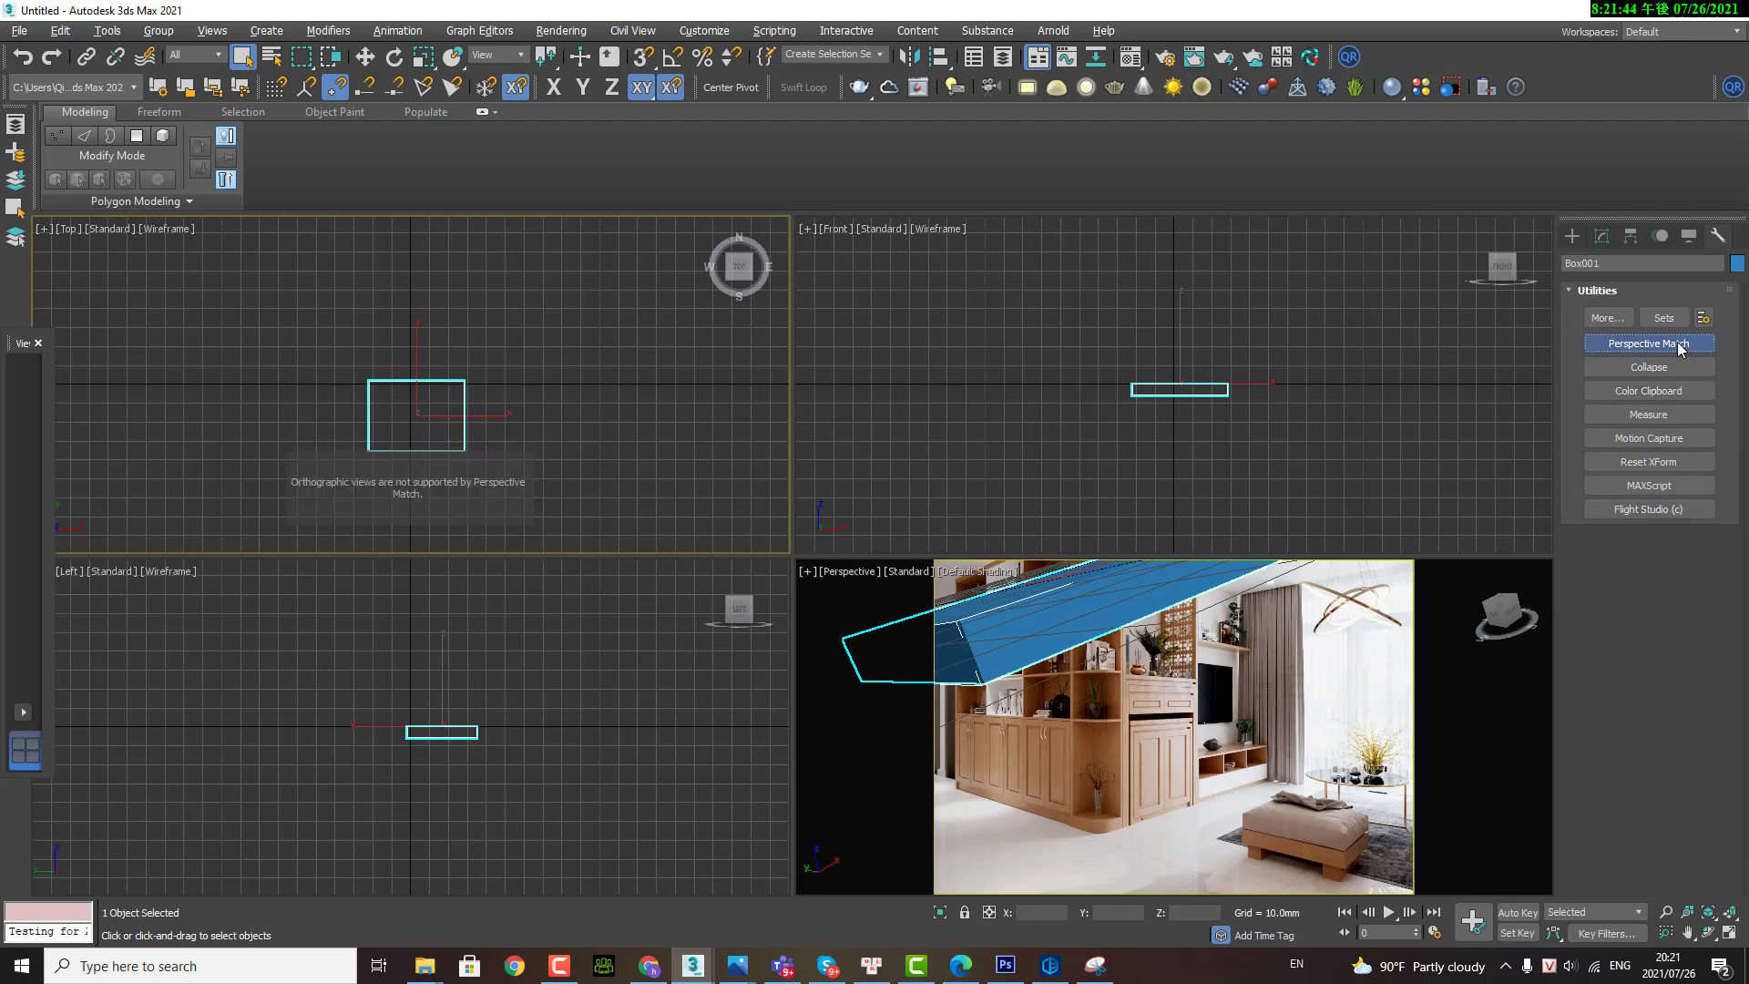
{"action": "key", "text": "Delete"}
{"action": "left_click", "coordinate": [1211, 720]}
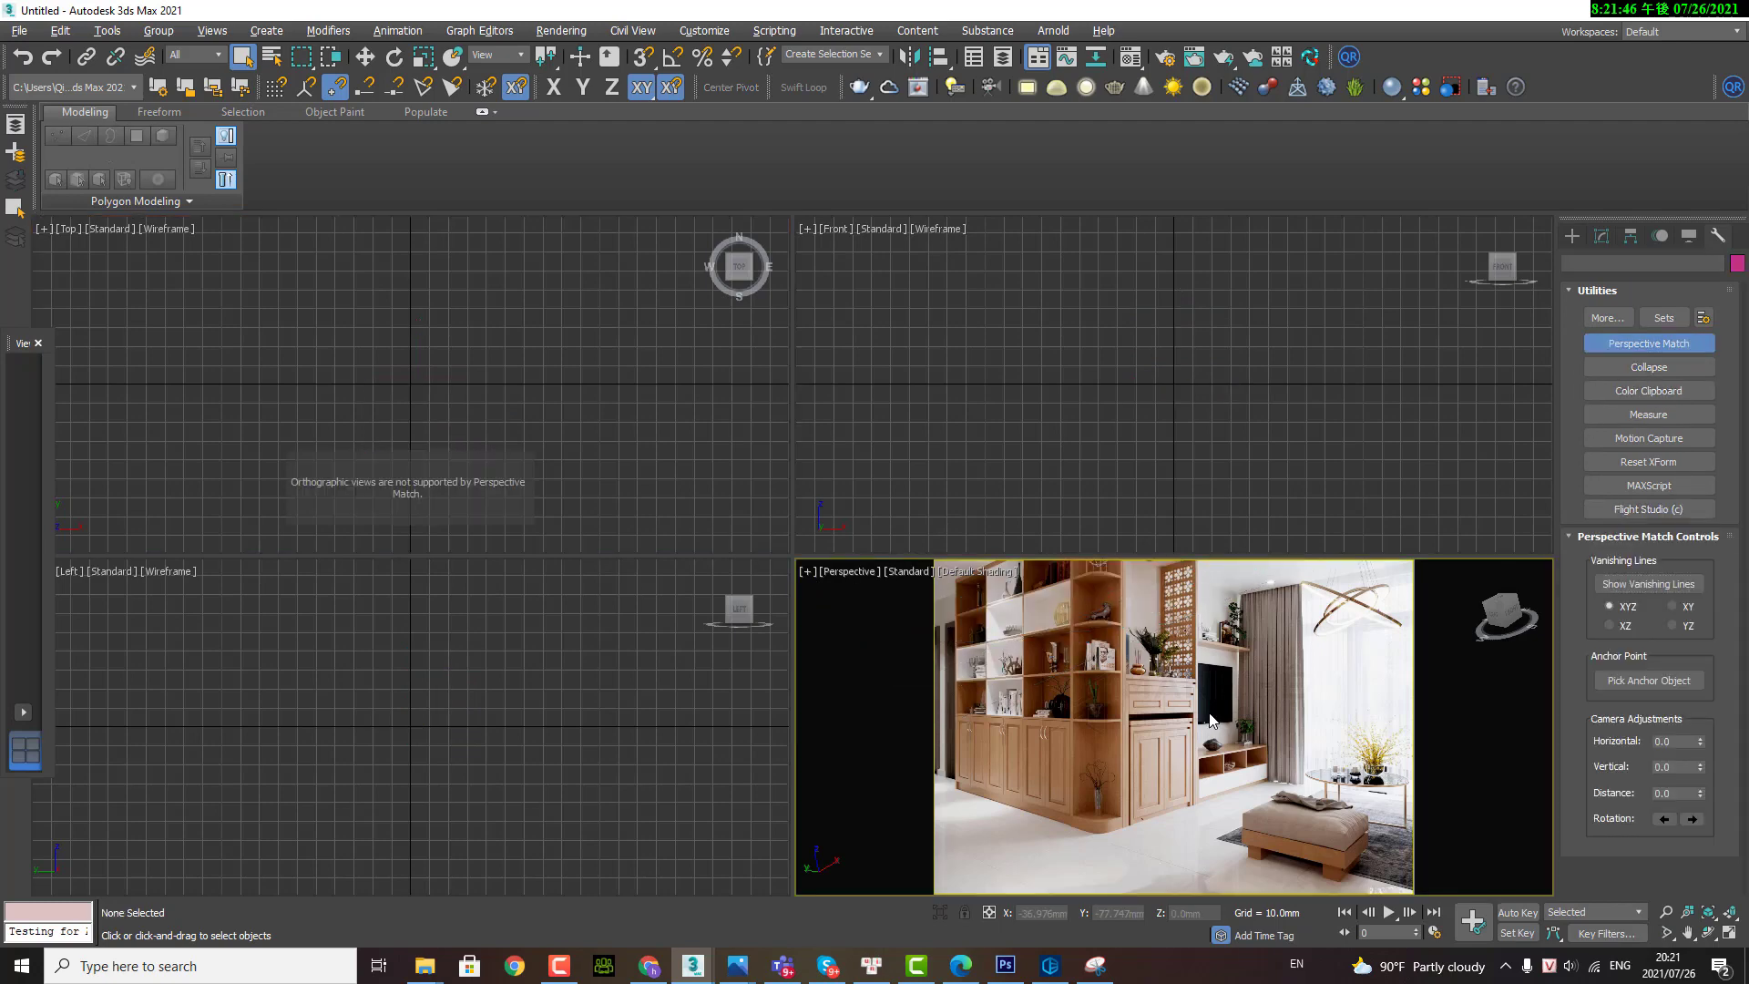
{"action": "key", "text": "f"}
{"action": "key", "text": "p"}
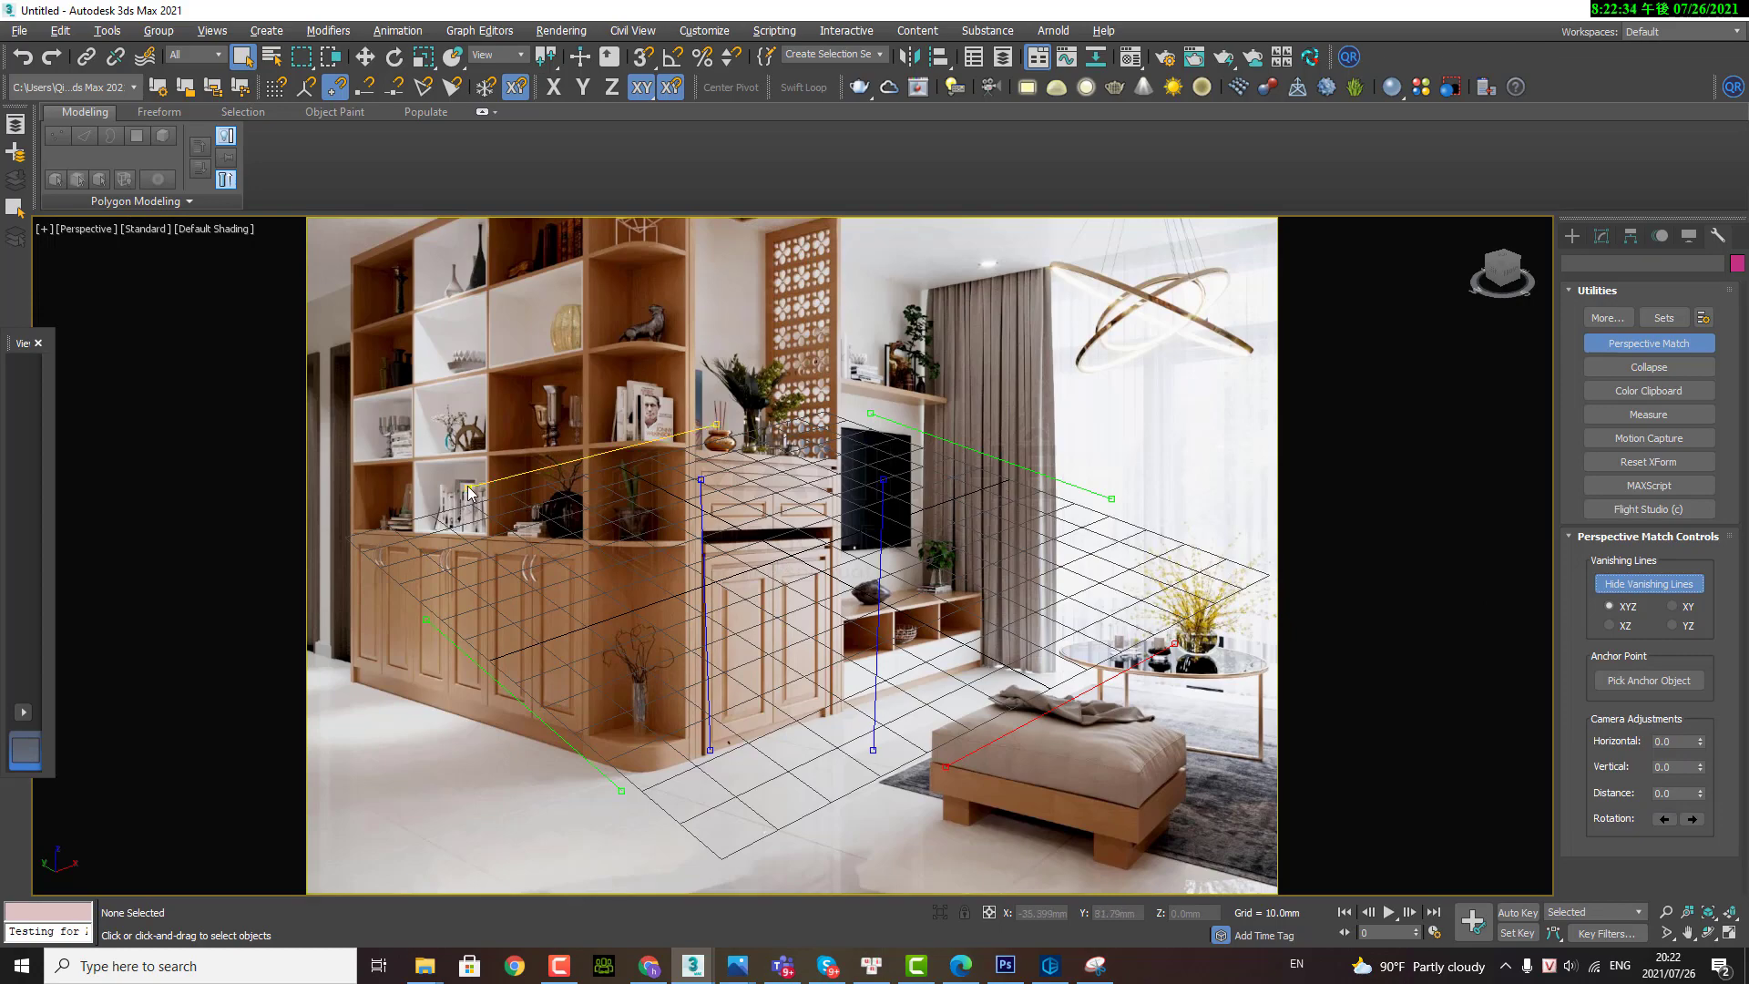
Step: Fit the vanishing lines to the cabinet base, cabinet edge, floor and ottoman edges
{"action": "mouse_move", "coordinate": [471, 489]}
{"action": "left_mouse_down"}
{"action": "mouse_move", "coordinate": [376, 595]}
{"action": "mouse_move", "coordinate": [498, 758]}
{"action": "mouse_move", "coordinate": [621, 784]}
{"action": "left_mouse_up"}
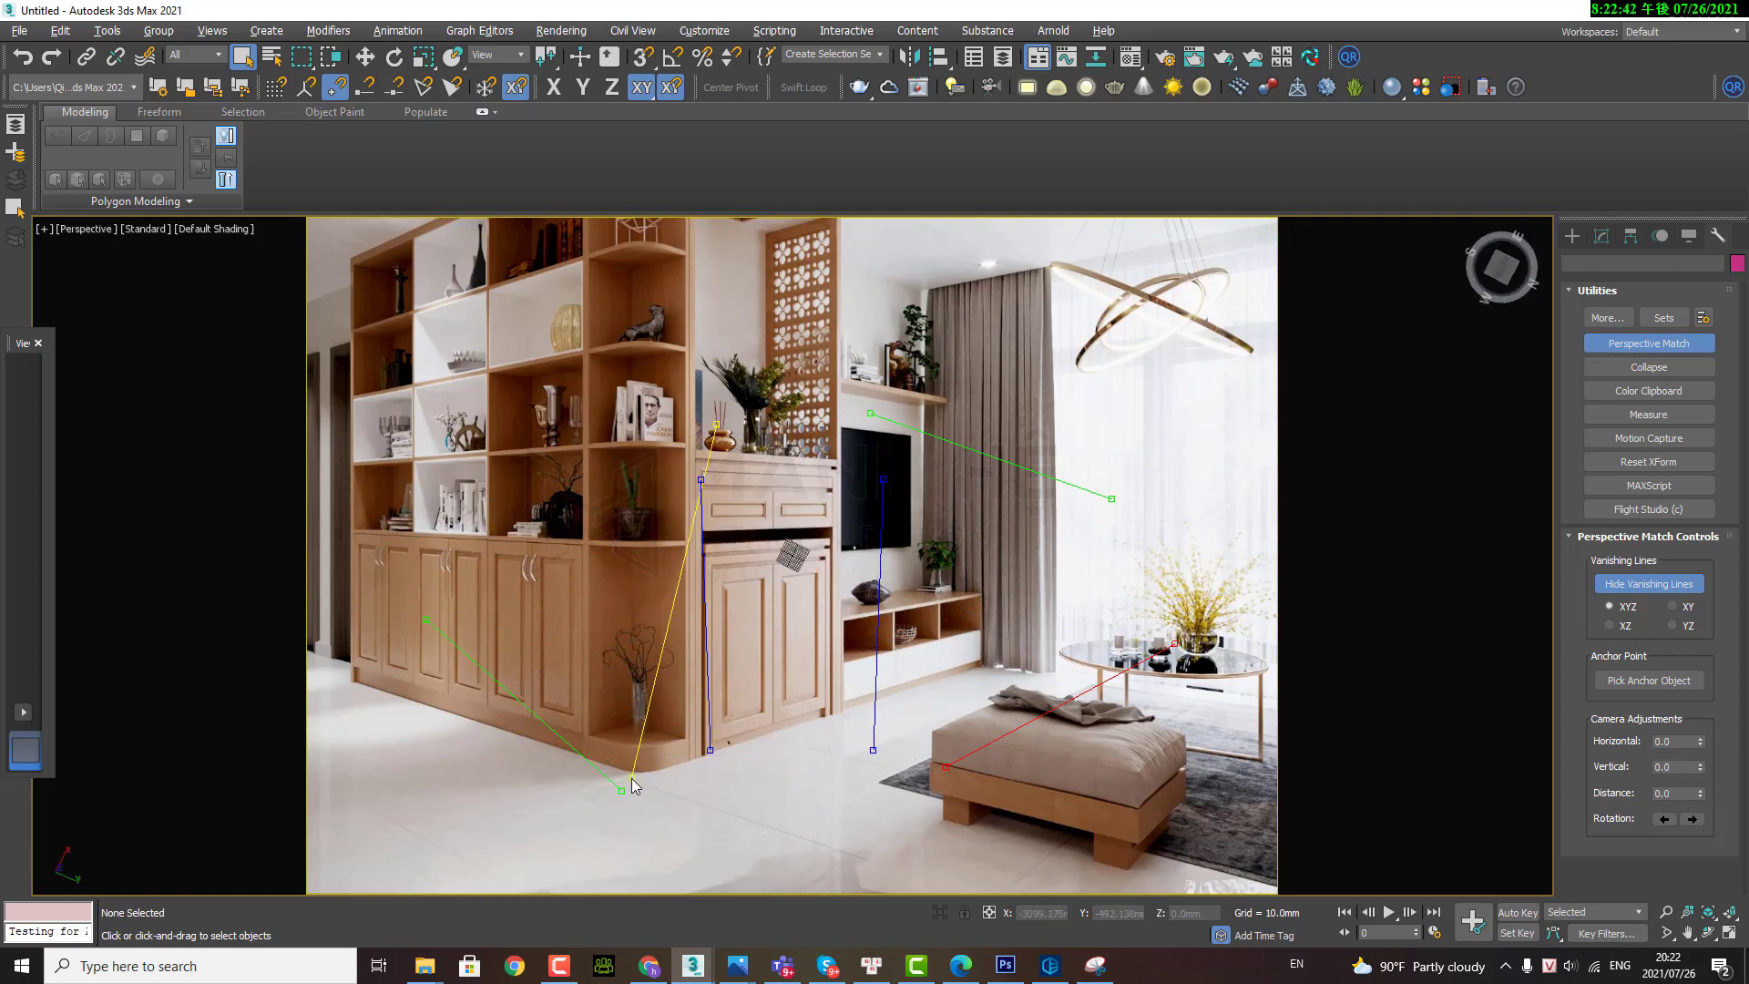
{"action": "left_click_drag", "start_coordinate": [717, 425], "coordinate": [1041, 657]}
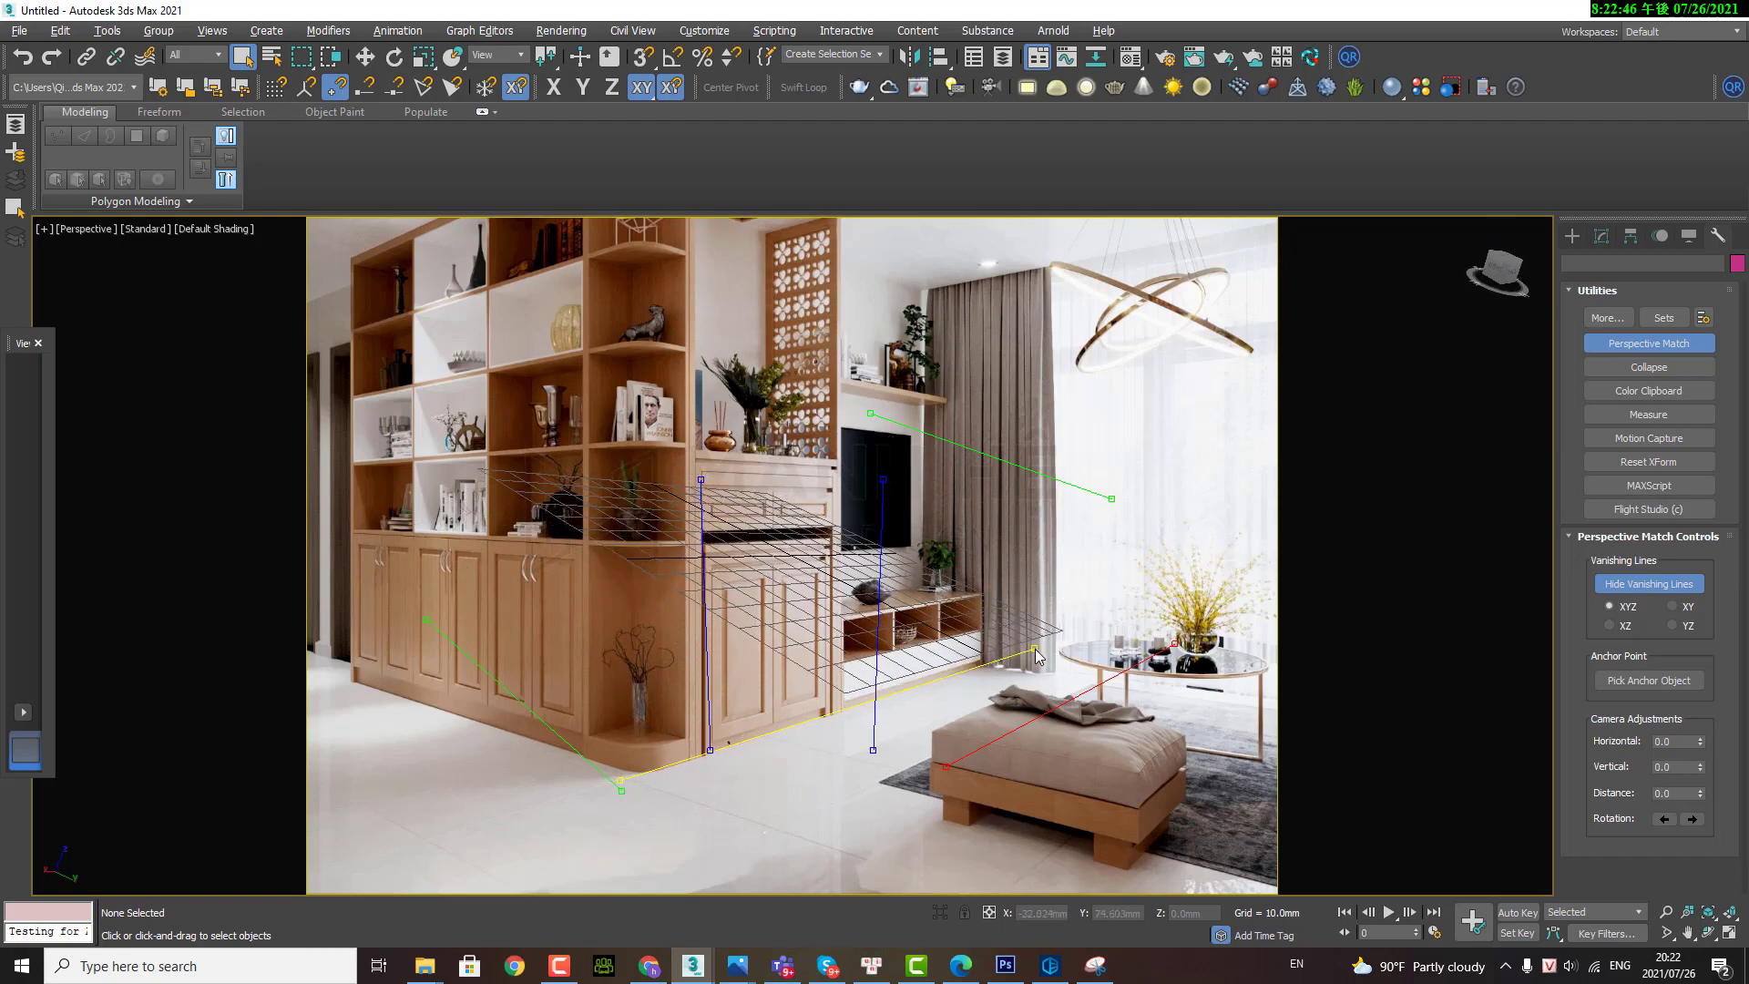
{"action": "left_click_drag", "start_coordinate": [620, 782], "coordinate": [308, 884]}
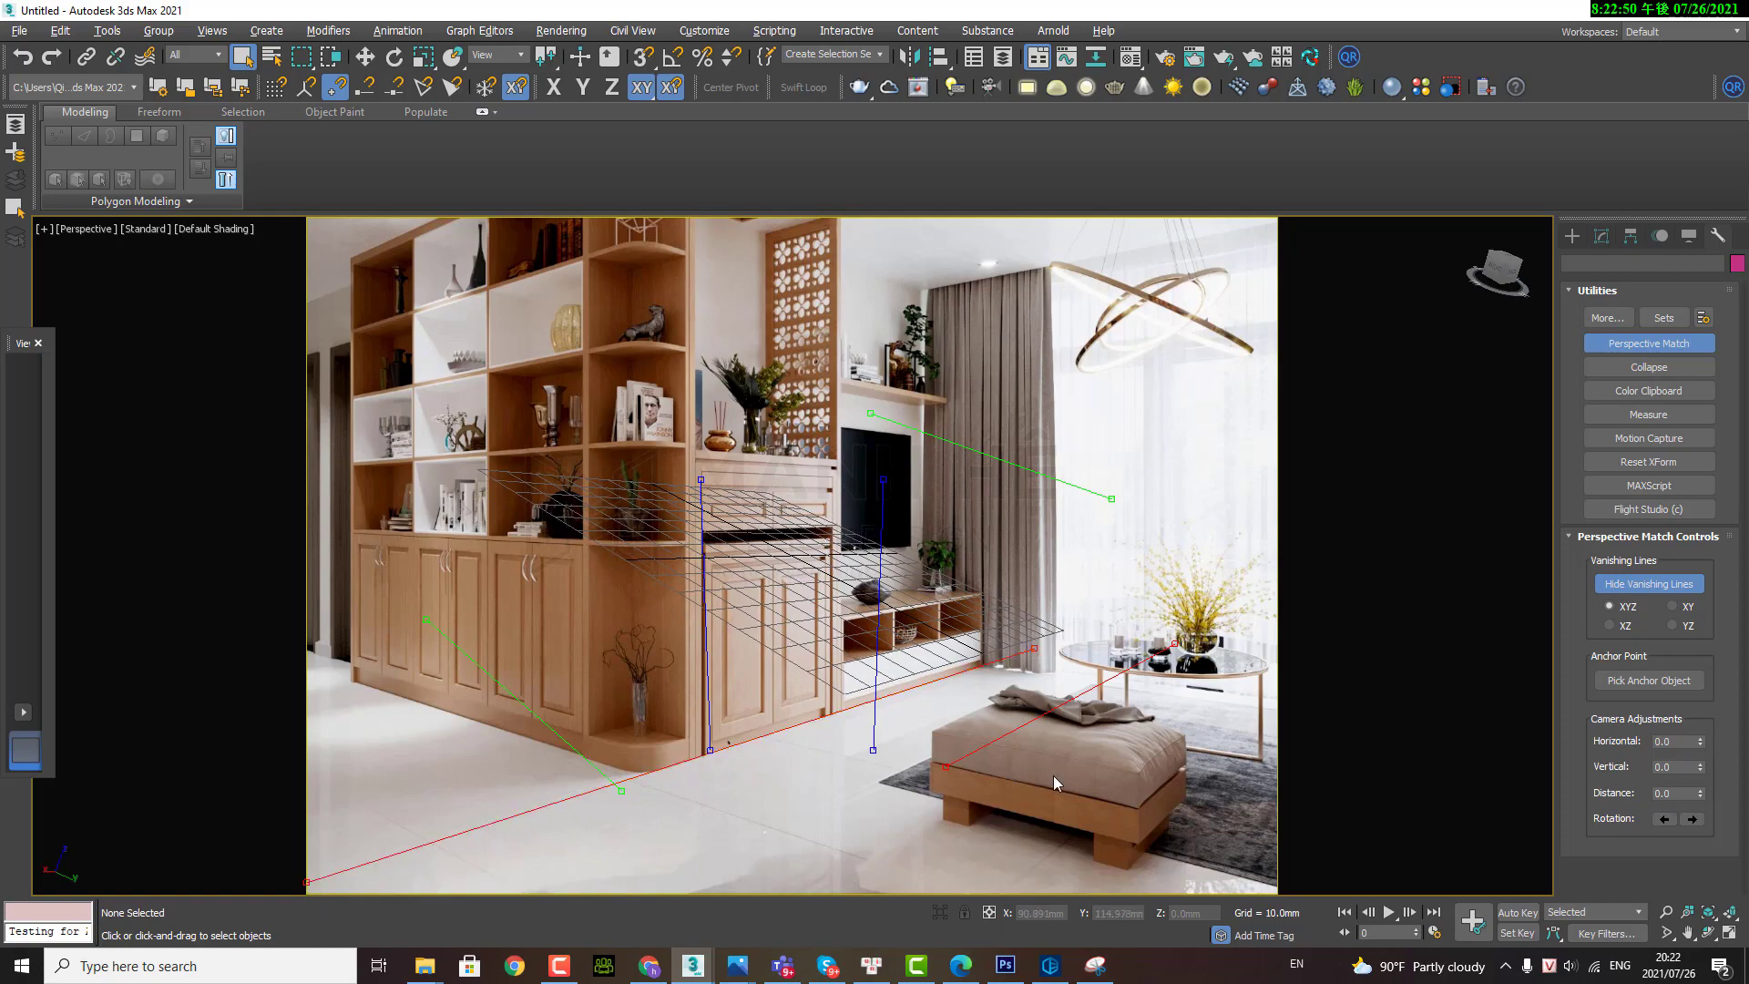
{"action": "left_click_drag", "start_coordinate": [1174, 644], "coordinate": [1249, 737]}
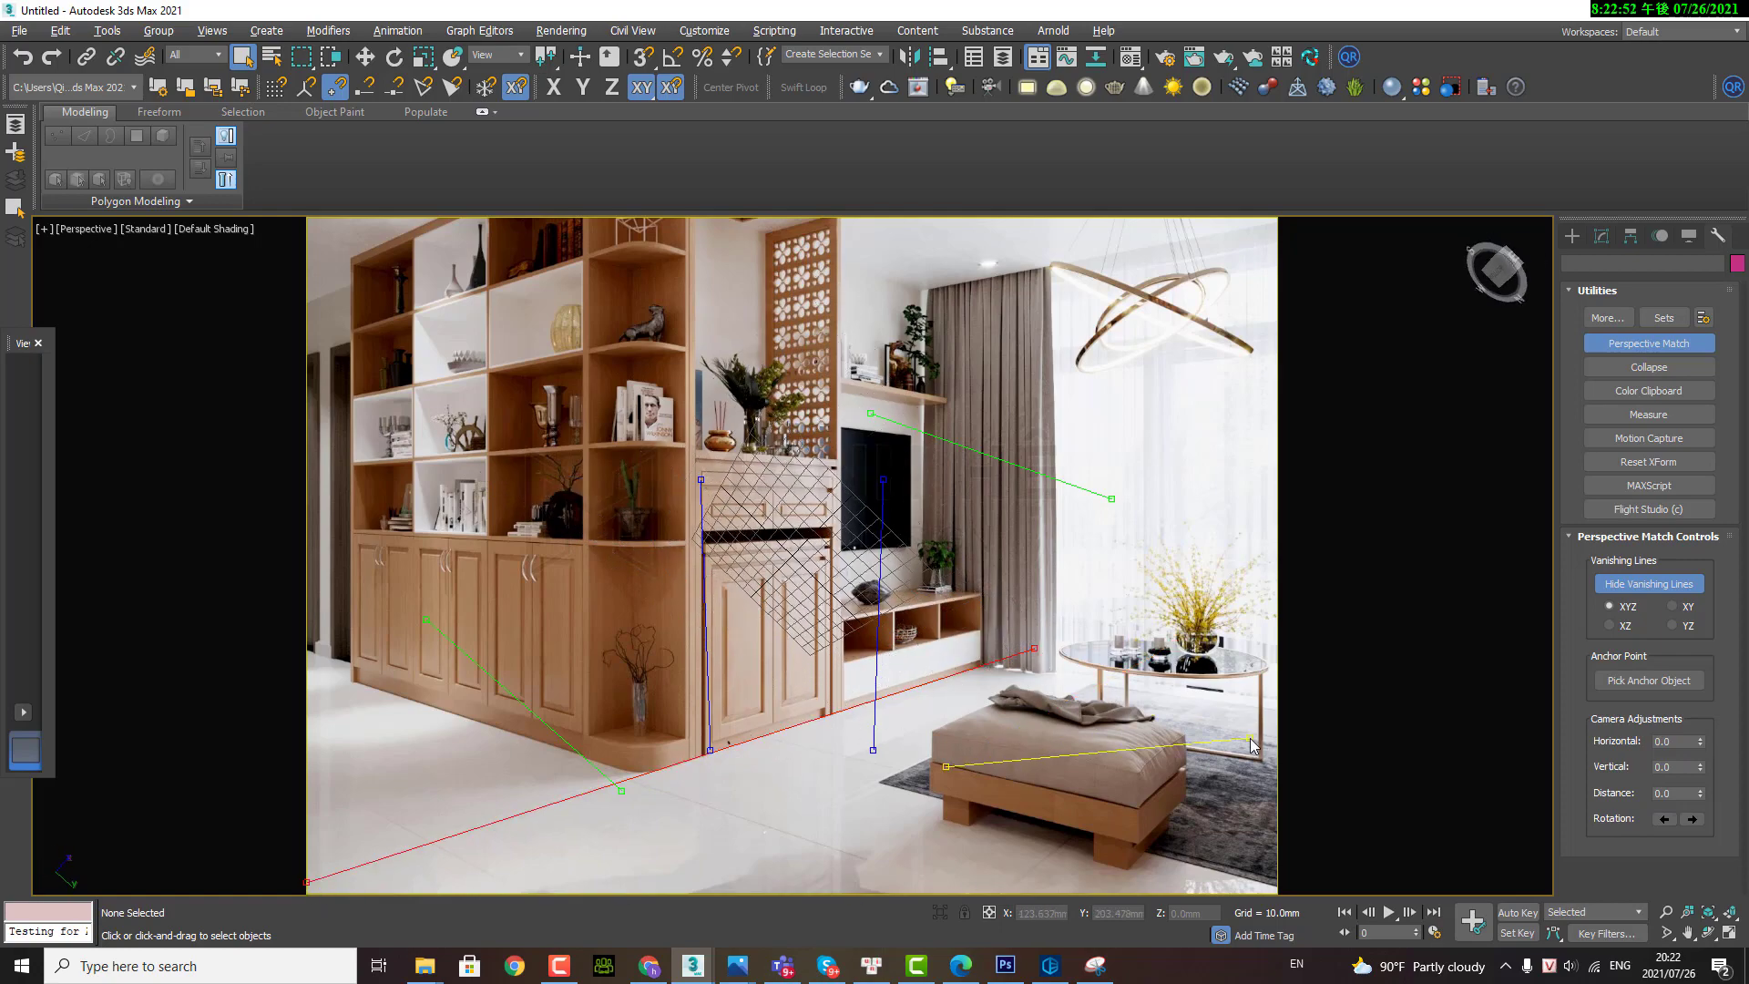
{"action": "left_click_drag", "start_coordinate": [960, 779], "coordinate": [1104, 898]}
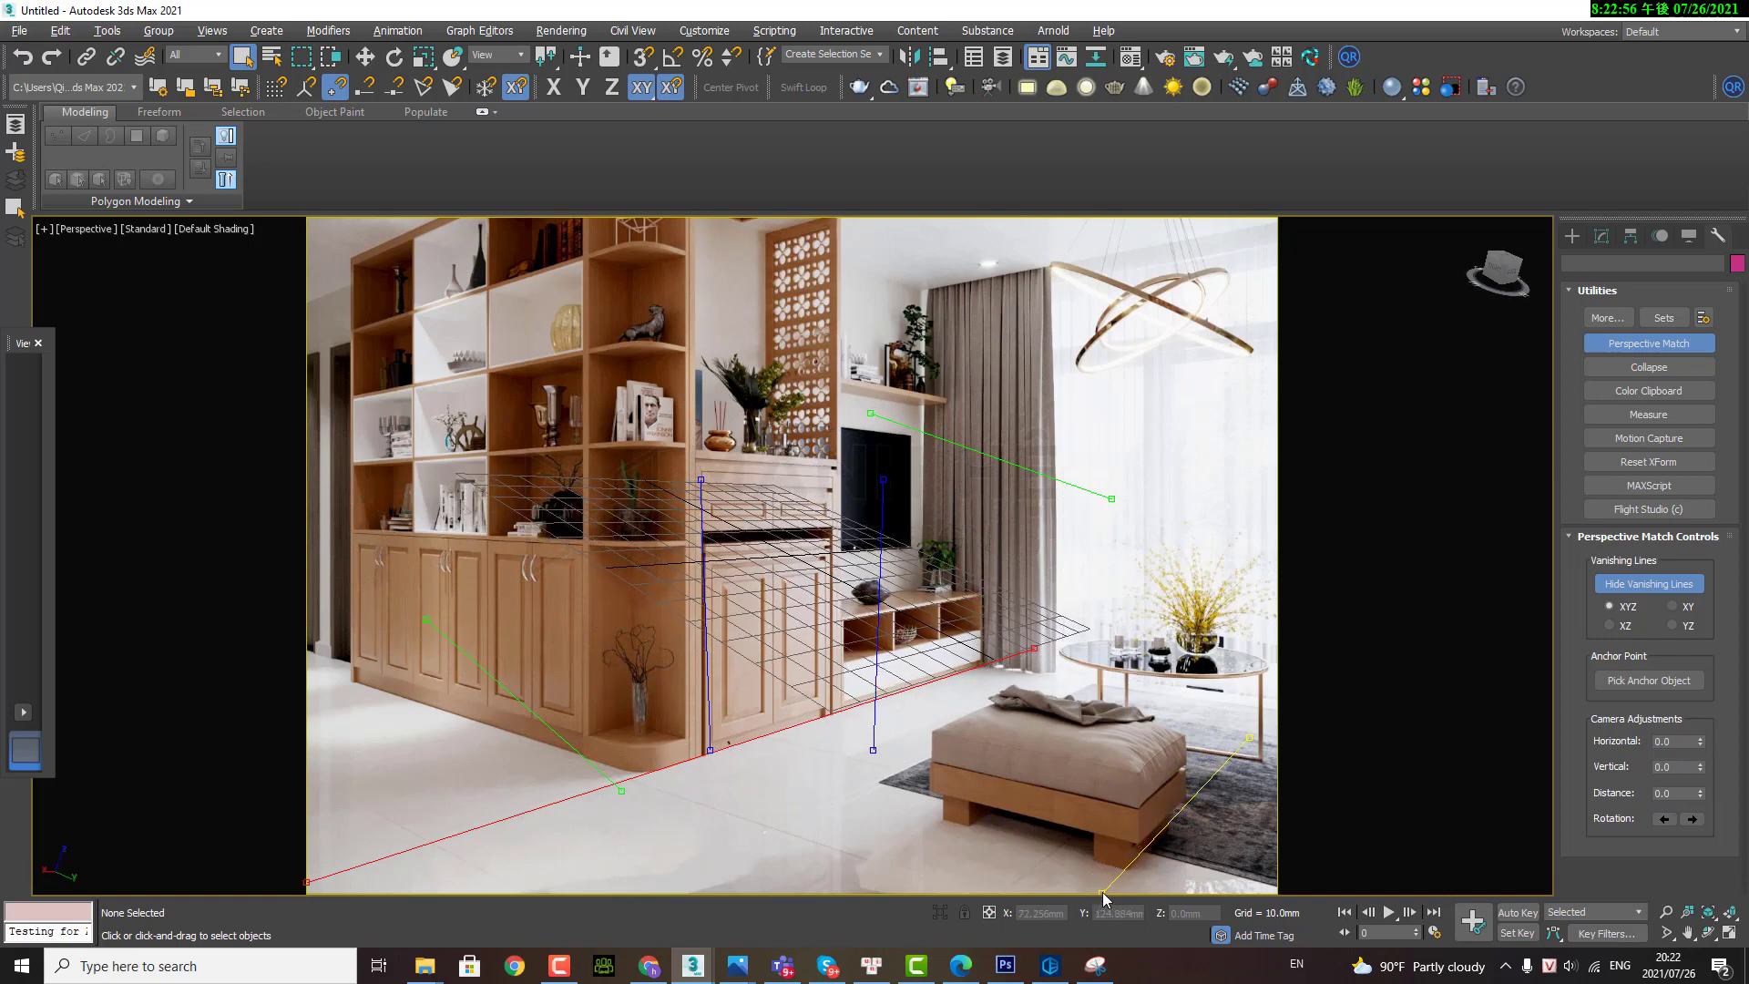
{"action": "left_click_drag", "start_coordinate": [1250, 737], "coordinate": [1259, 734]}
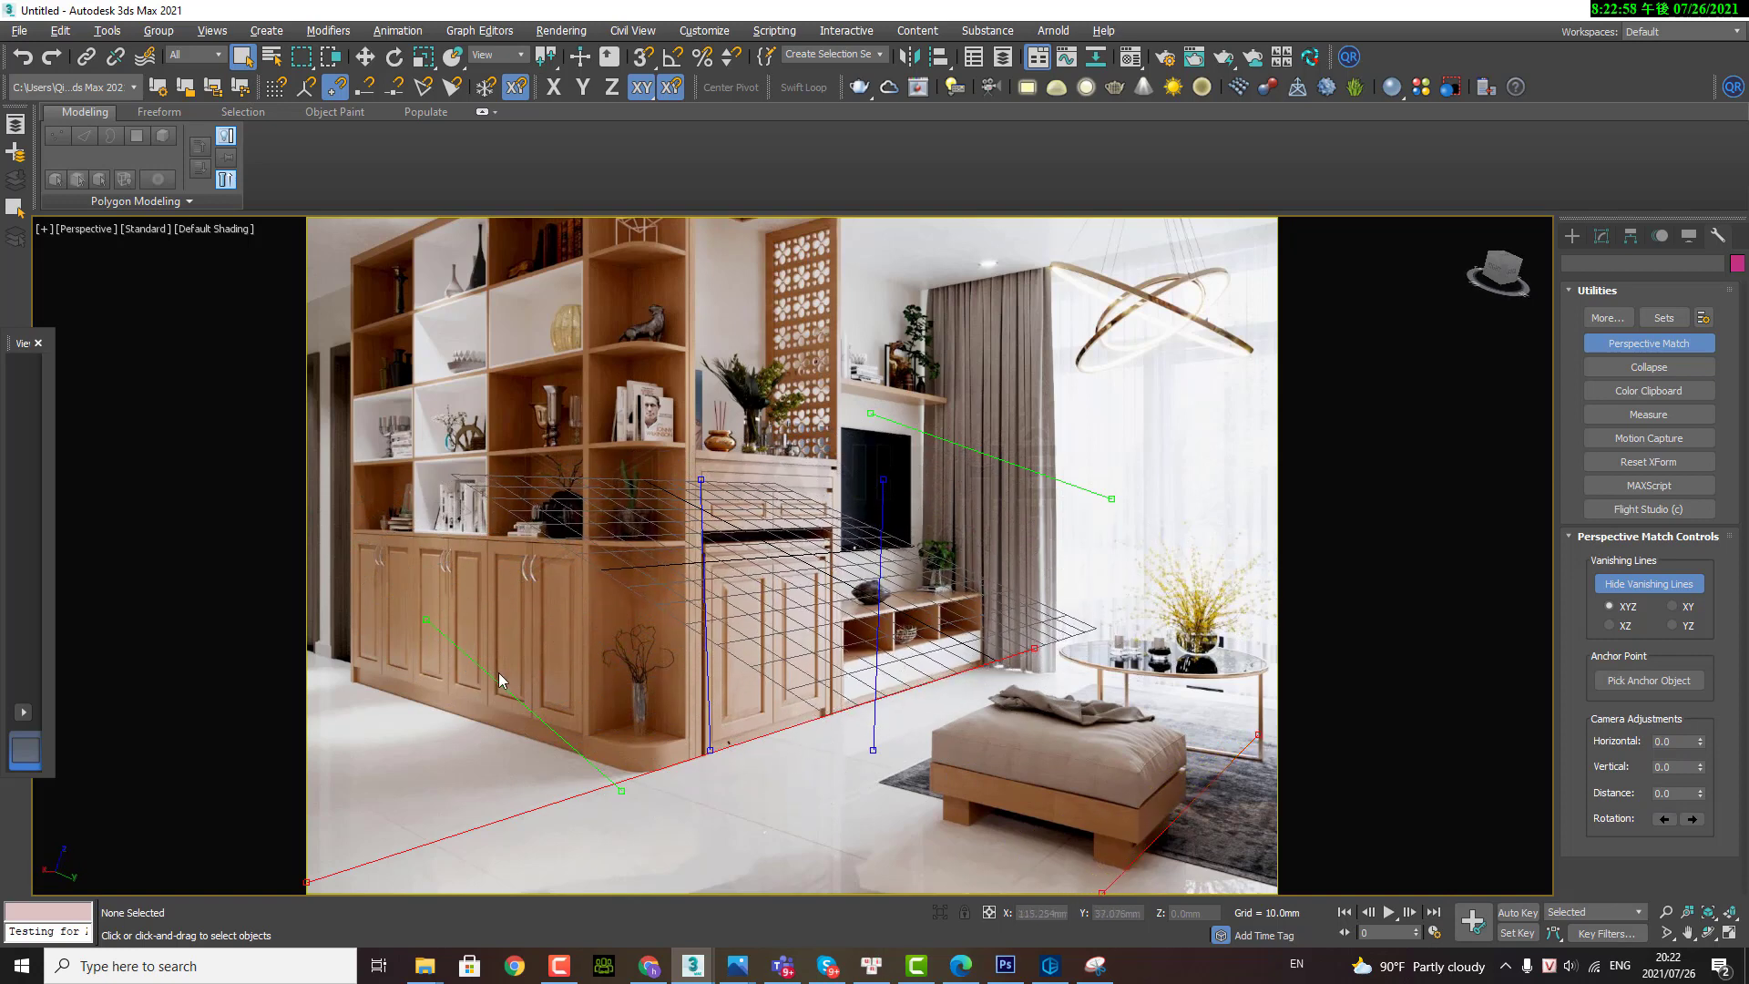
{"action": "left_click_drag", "start_coordinate": [426, 620], "coordinate": [352, 682]}
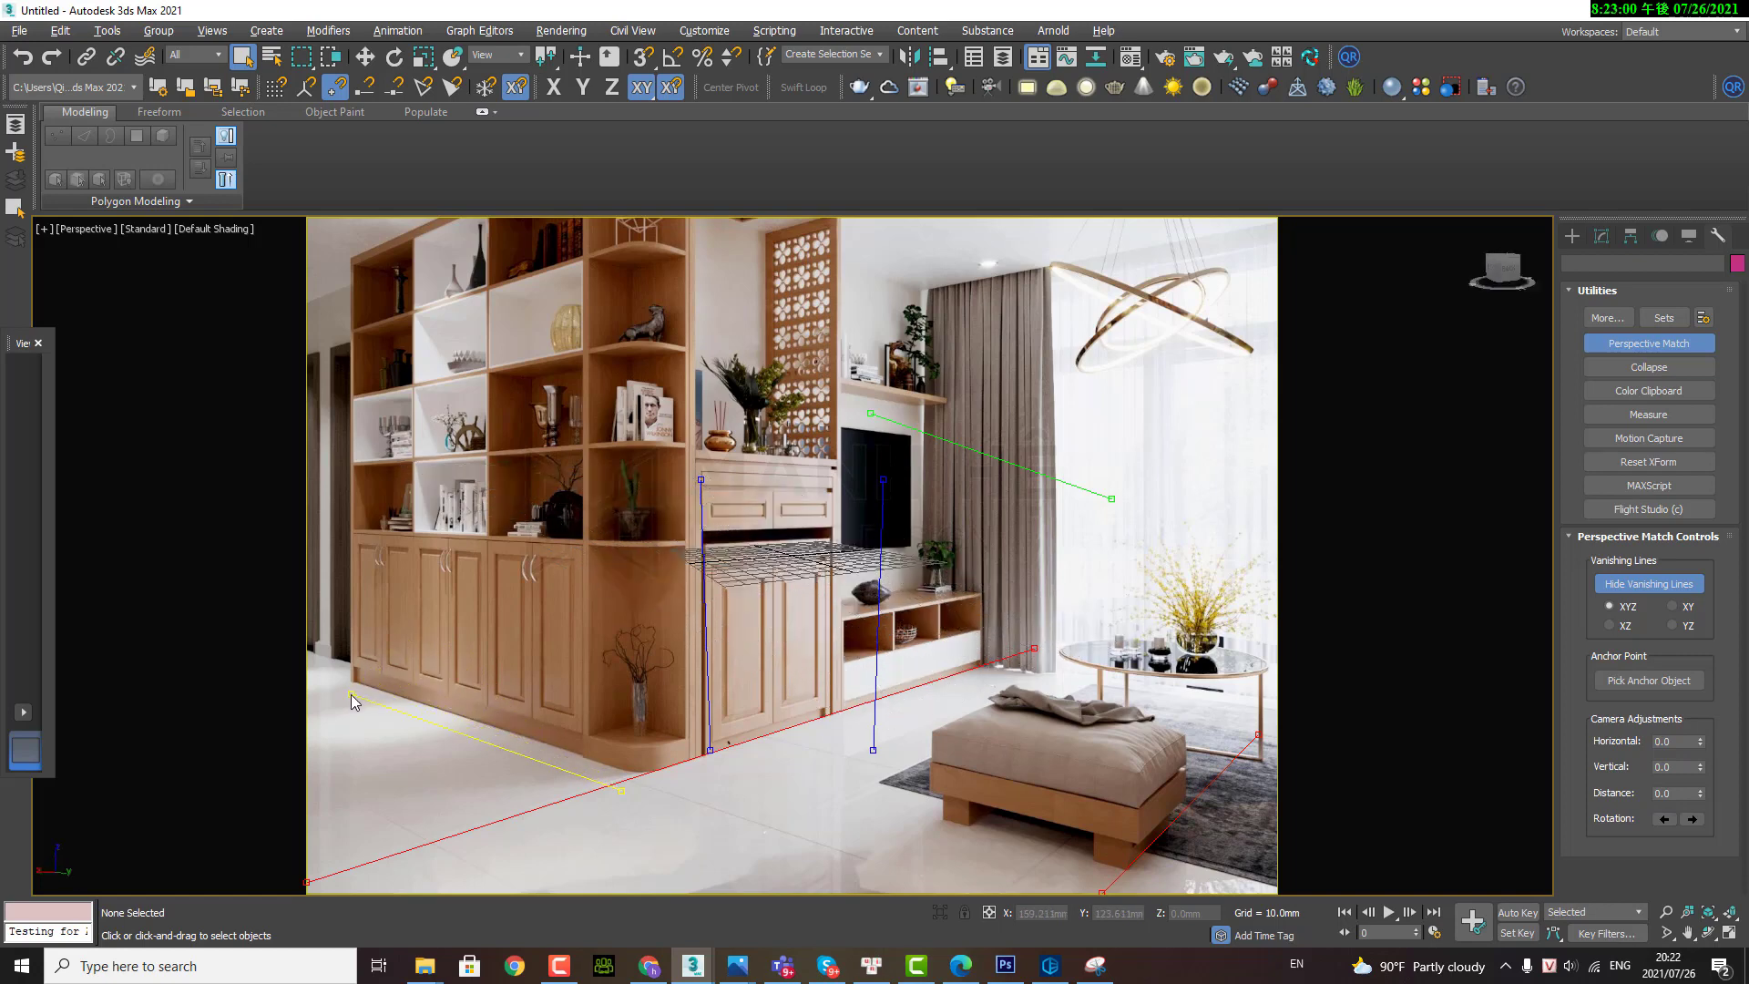
{"action": "left_click_drag", "start_coordinate": [621, 791], "coordinate": [740, 802]}
Step: Align lines with the TV unit edge and stretch the green line from TV shelf toward the window
{"action": "left_click_drag", "start_coordinate": [872, 412], "coordinate": [922, 581]}
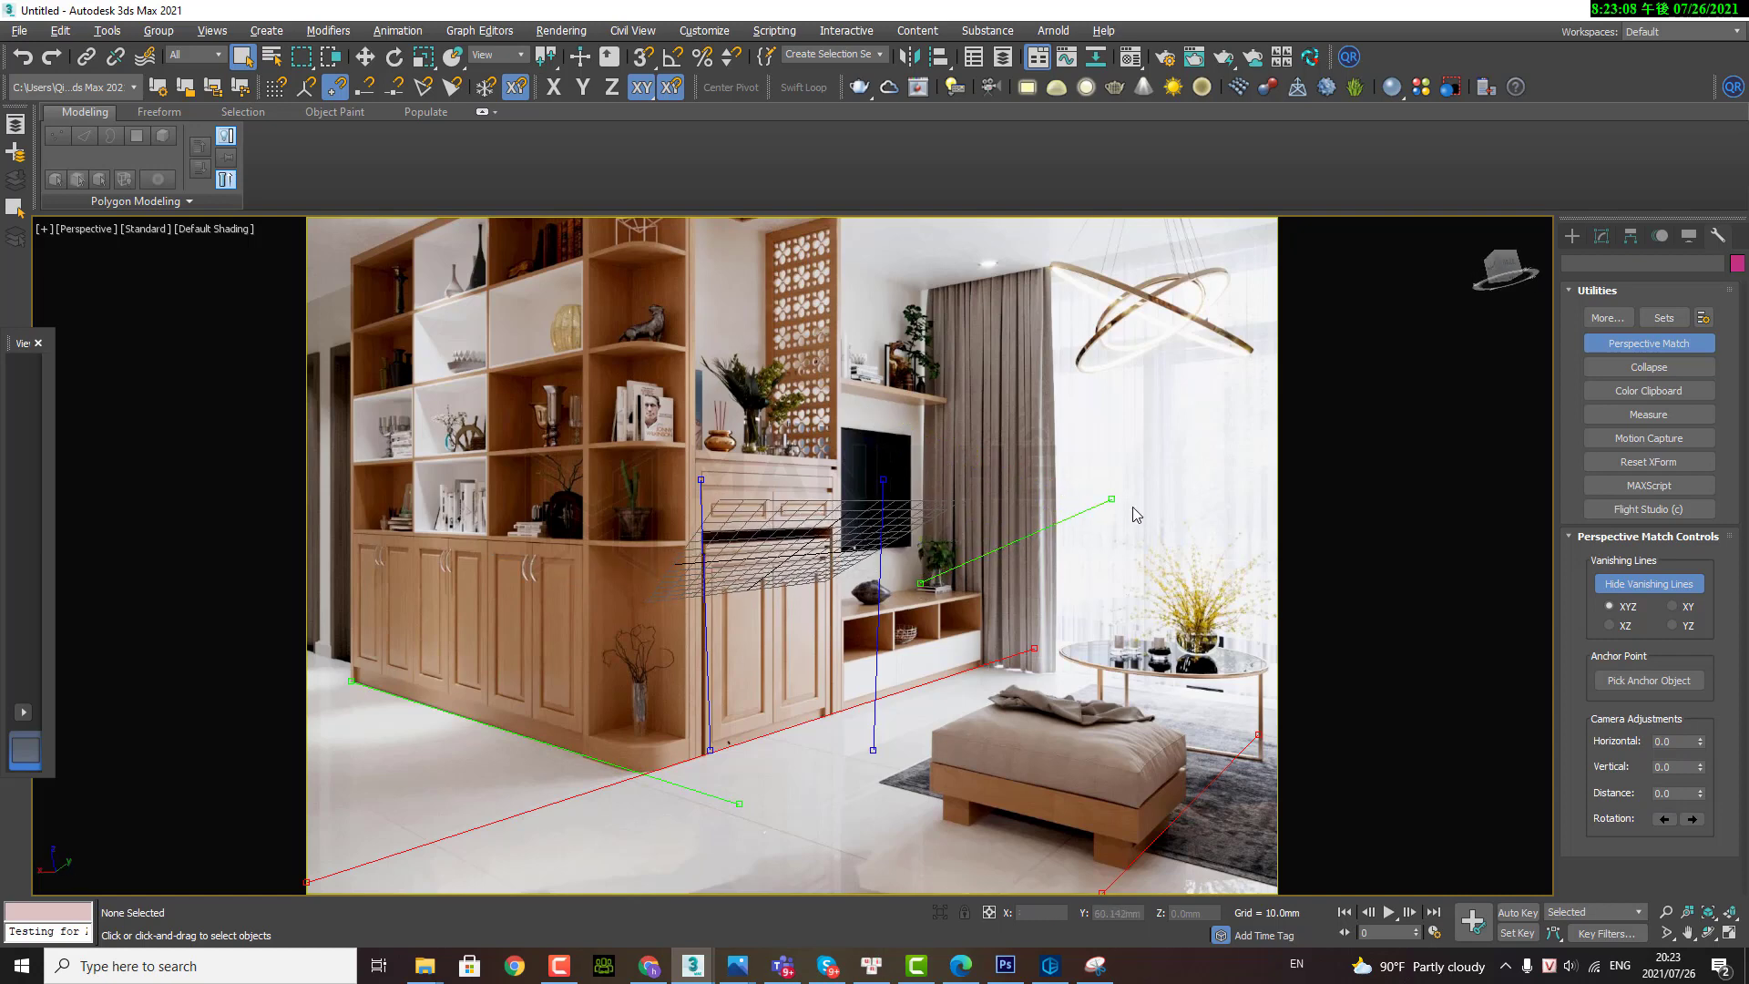
{"action": "left_click_drag", "start_coordinate": [1112, 499], "coordinate": [1317, 636]}
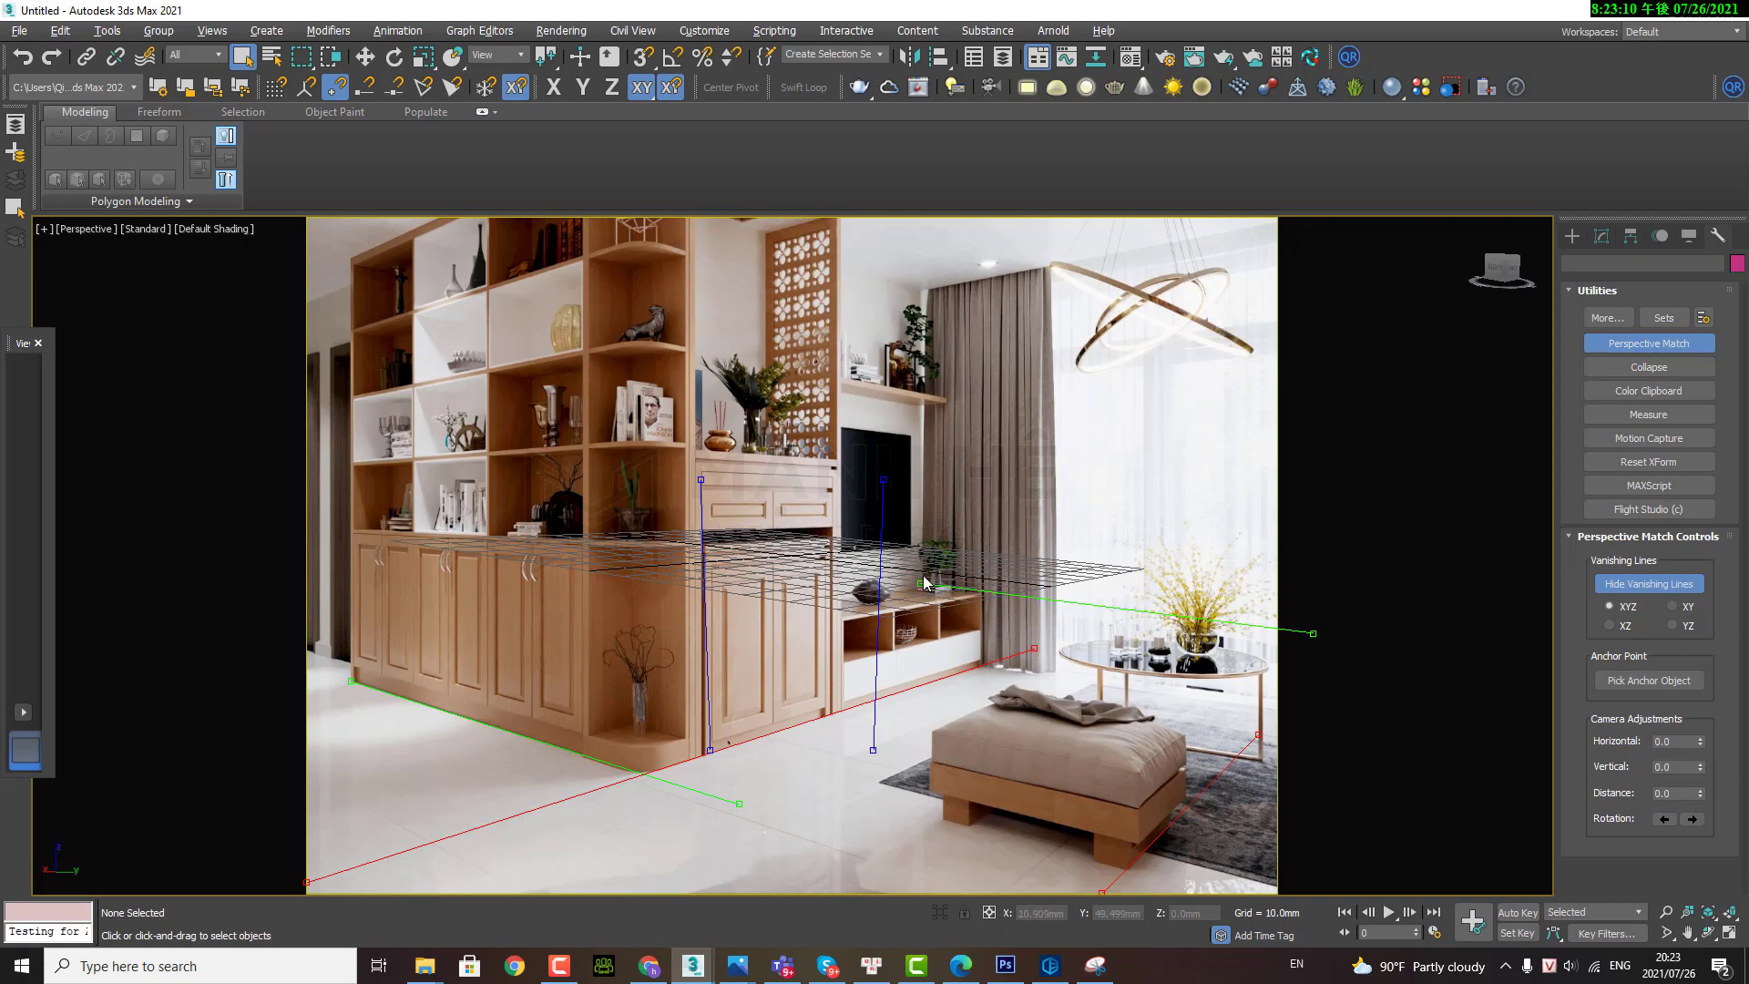
{"action": "left_click_drag", "start_coordinate": [922, 584], "coordinate": [808, 577]}
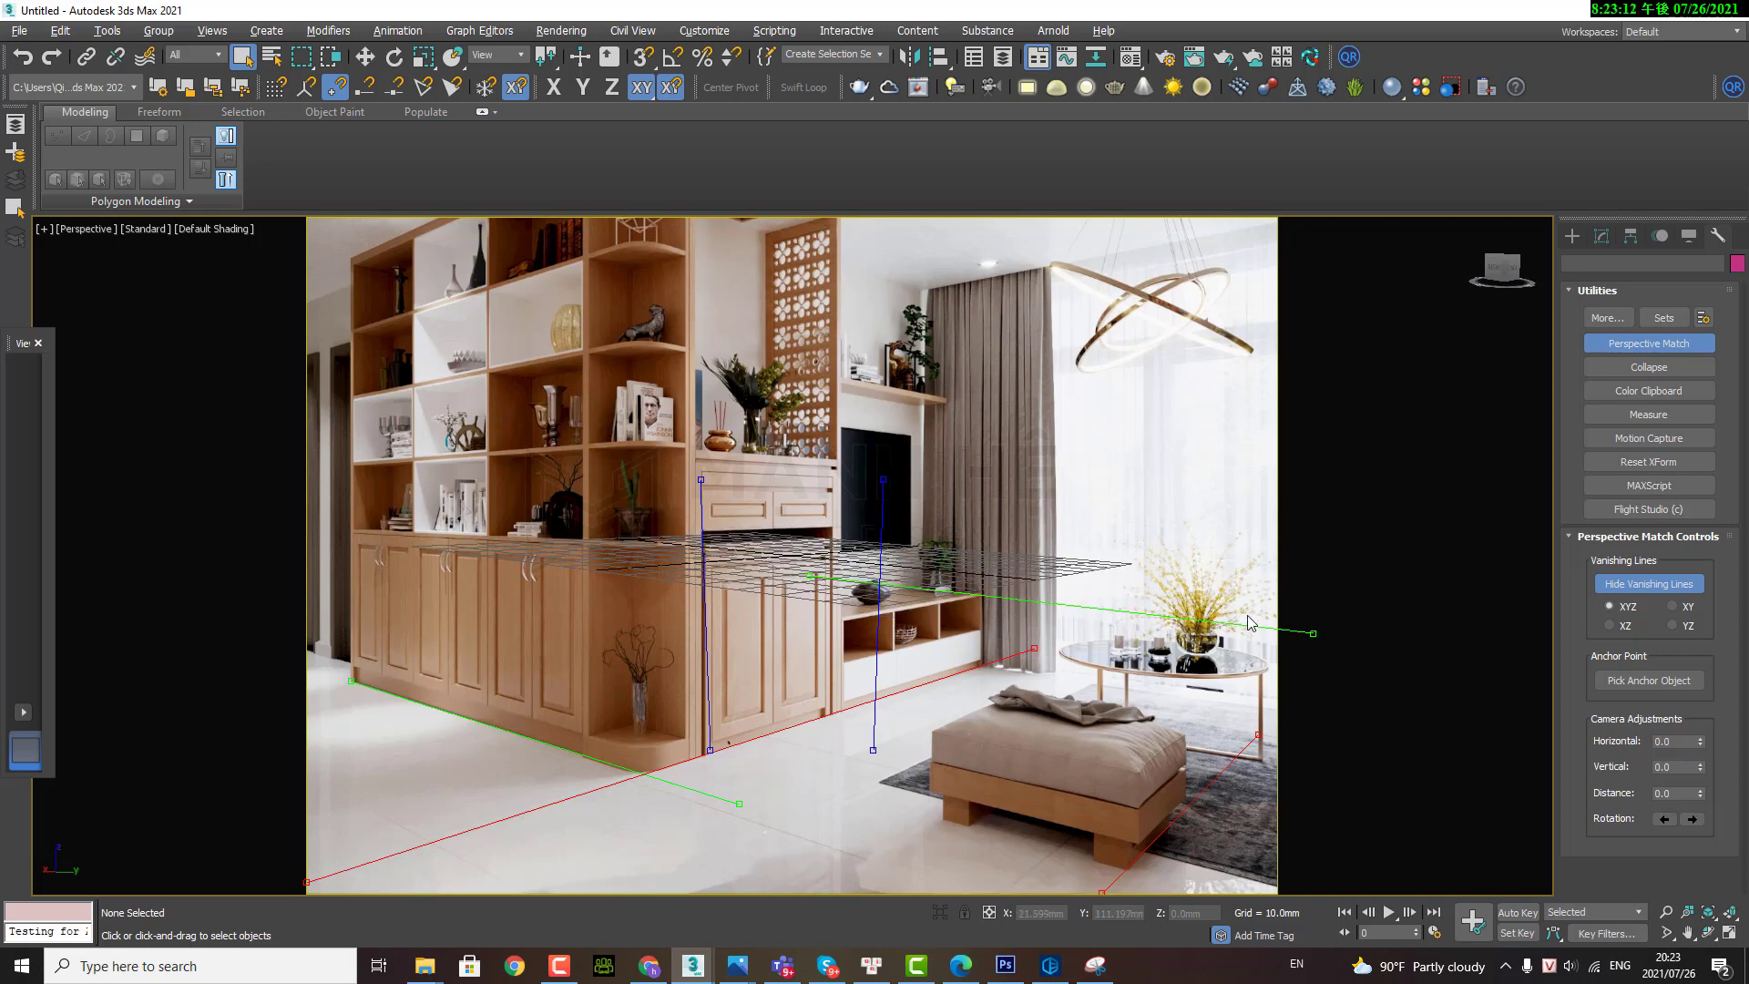
{"action": "left_click_drag", "start_coordinate": [1317, 634], "coordinate": [1322, 631]}
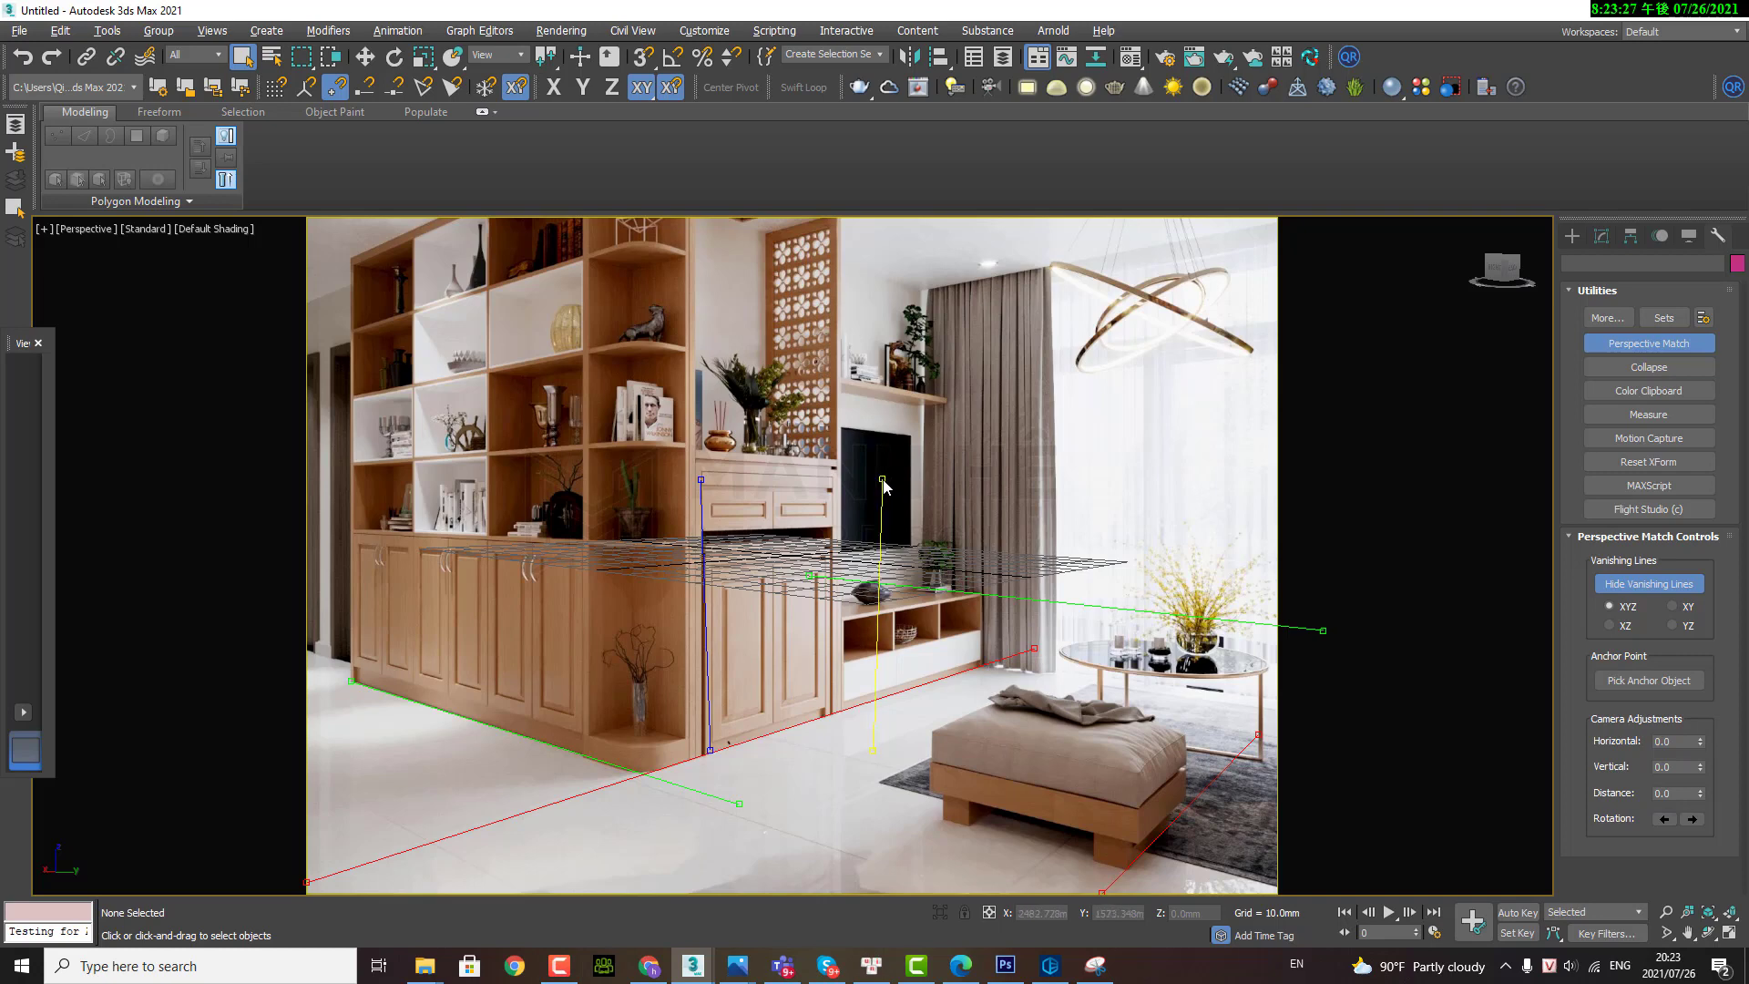
Step: Align the blue vertical lines with the side table leg and shelf edge, undoing red floor-line shifts
{"action": "left_click_drag", "start_coordinate": [881, 478], "coordinate": [1117, 645]}
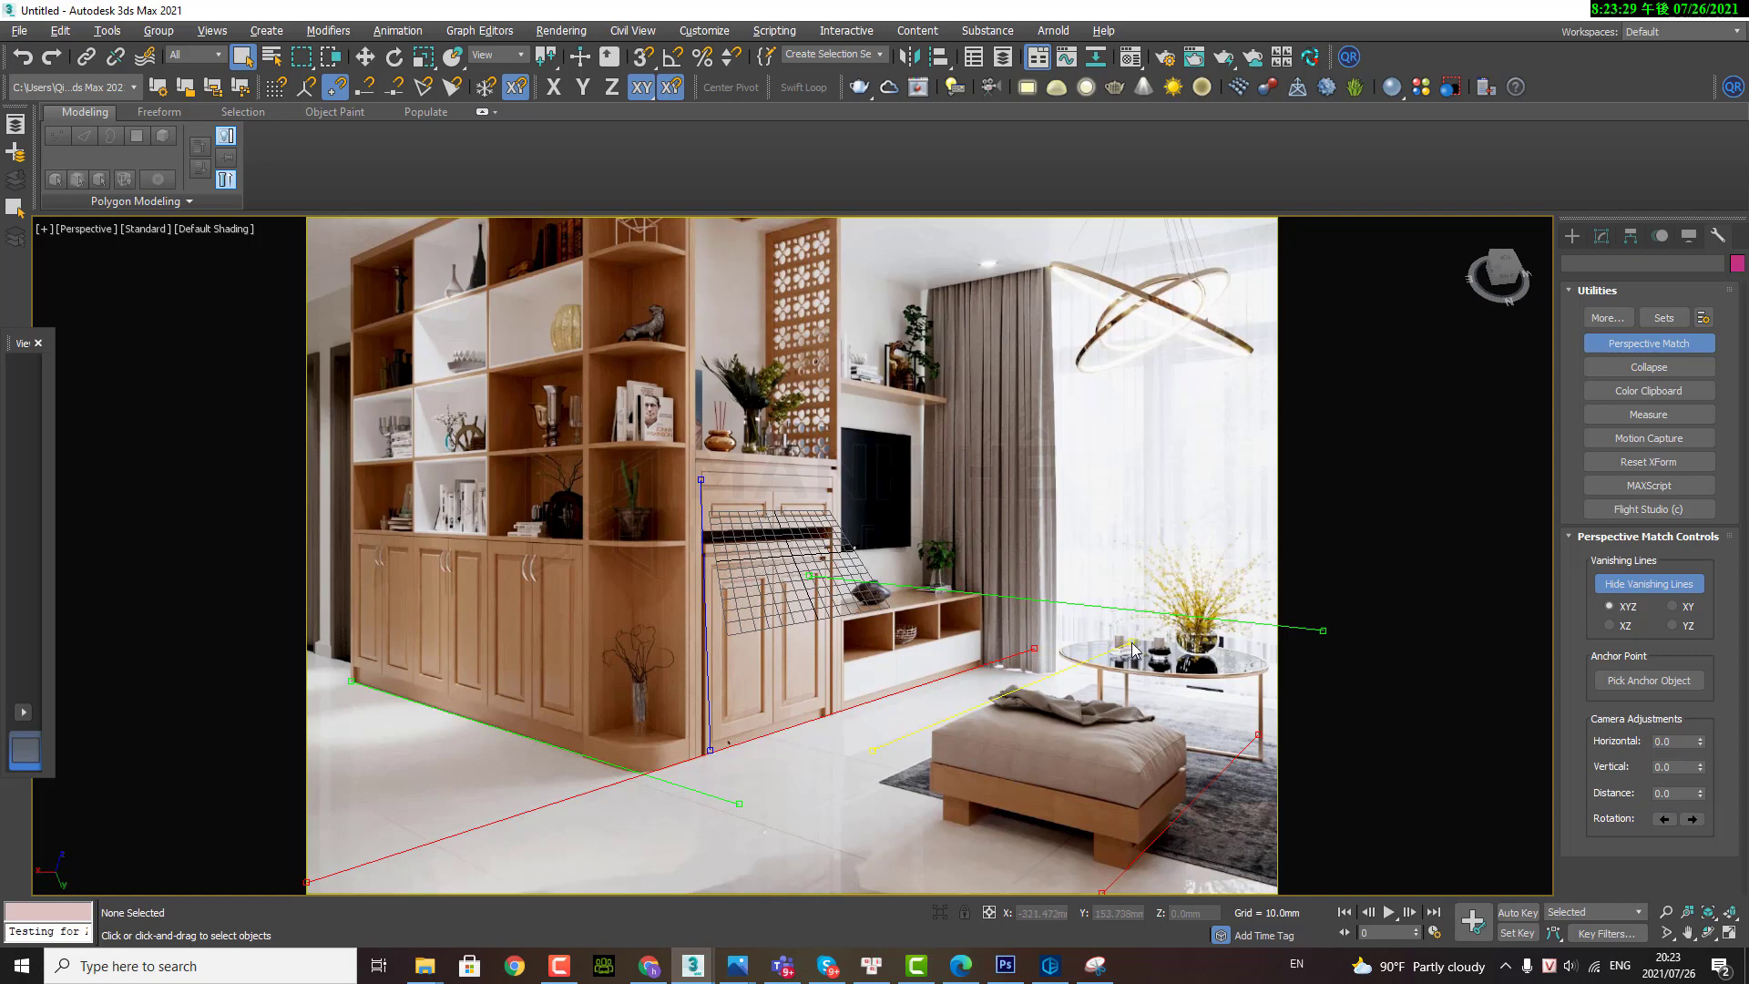
{"action": "left_click_drag", "start_coordinate": [872, 750], "coordinate": [1127, 785]}
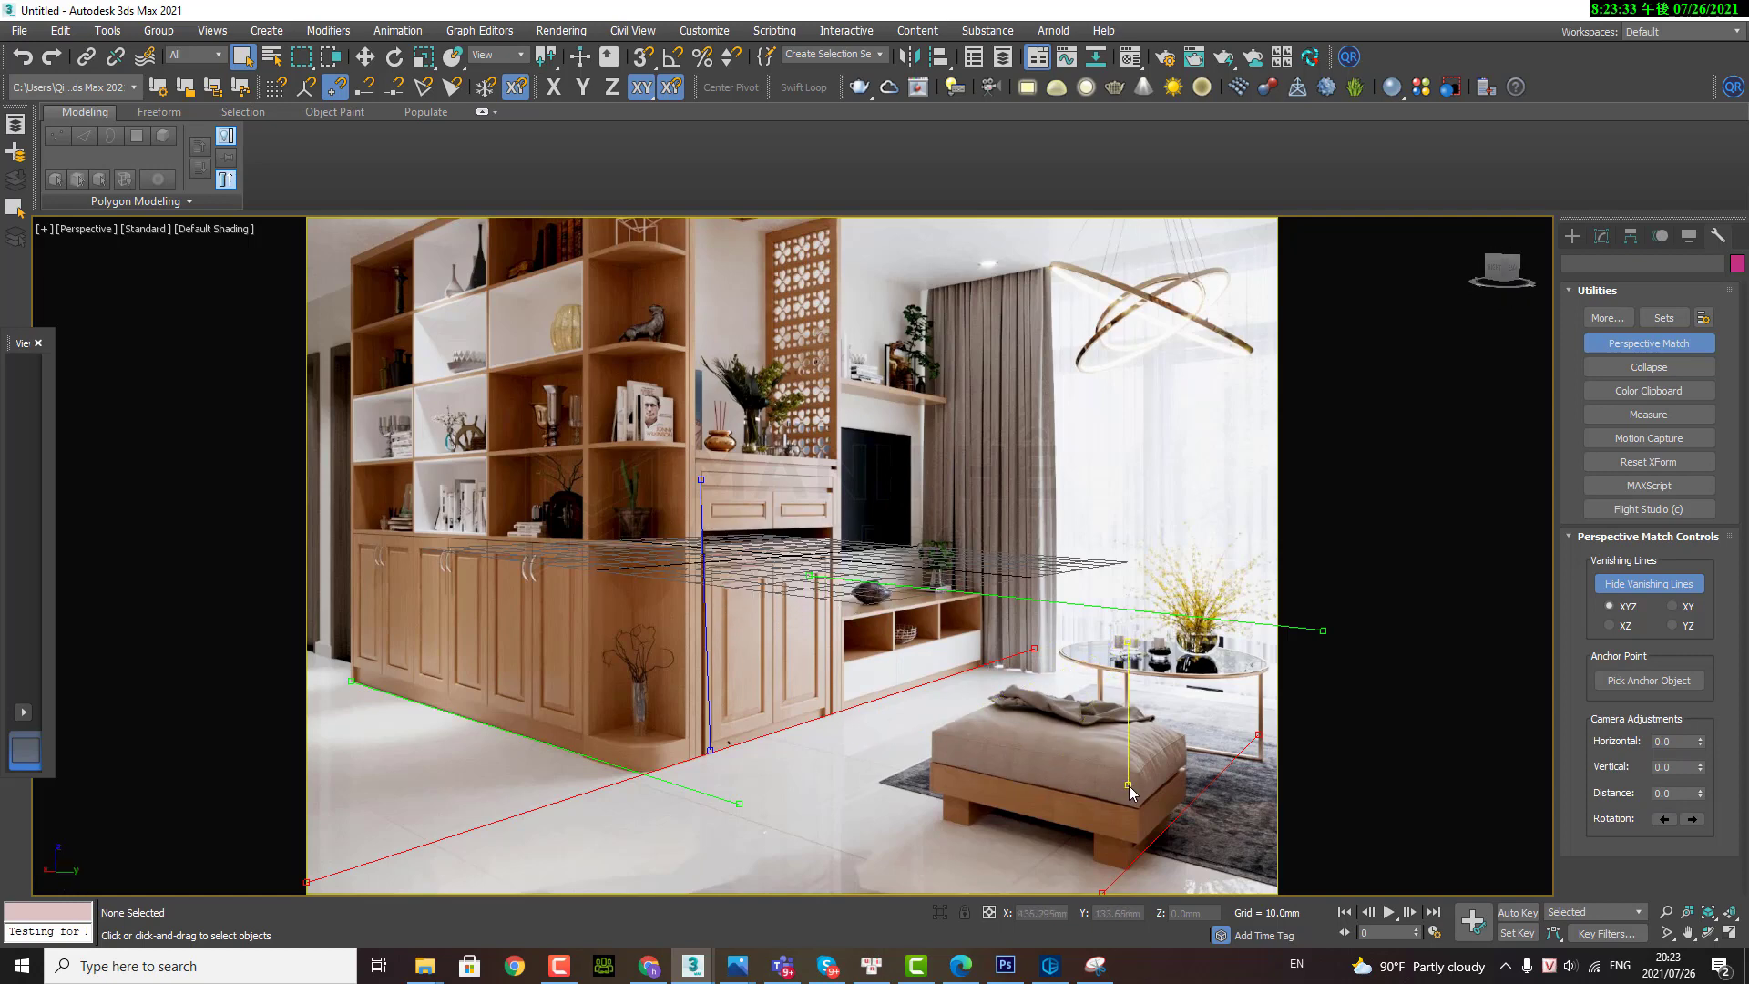
{"action": "left_click_drag", "start_coordinate": [701, 479], "coordinate": [352, 331]}
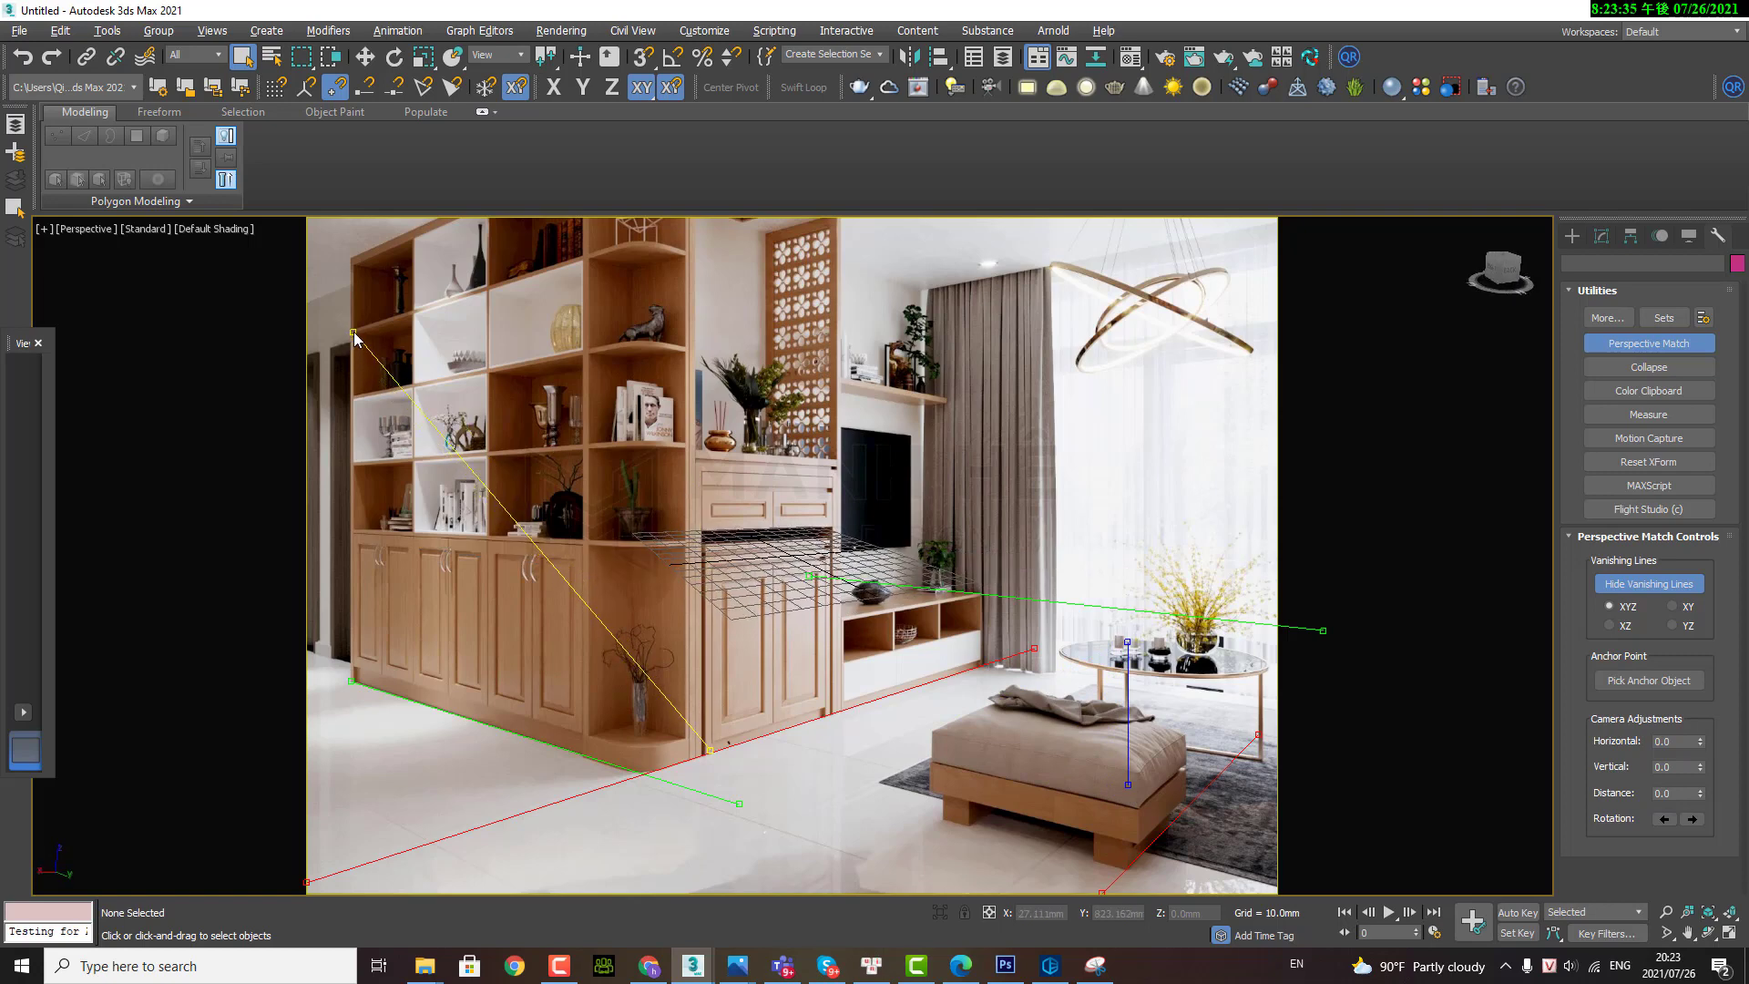
{"action": "left_click_drag", "start_coordinate": [760, 738], "coordinate": [694, 773]}
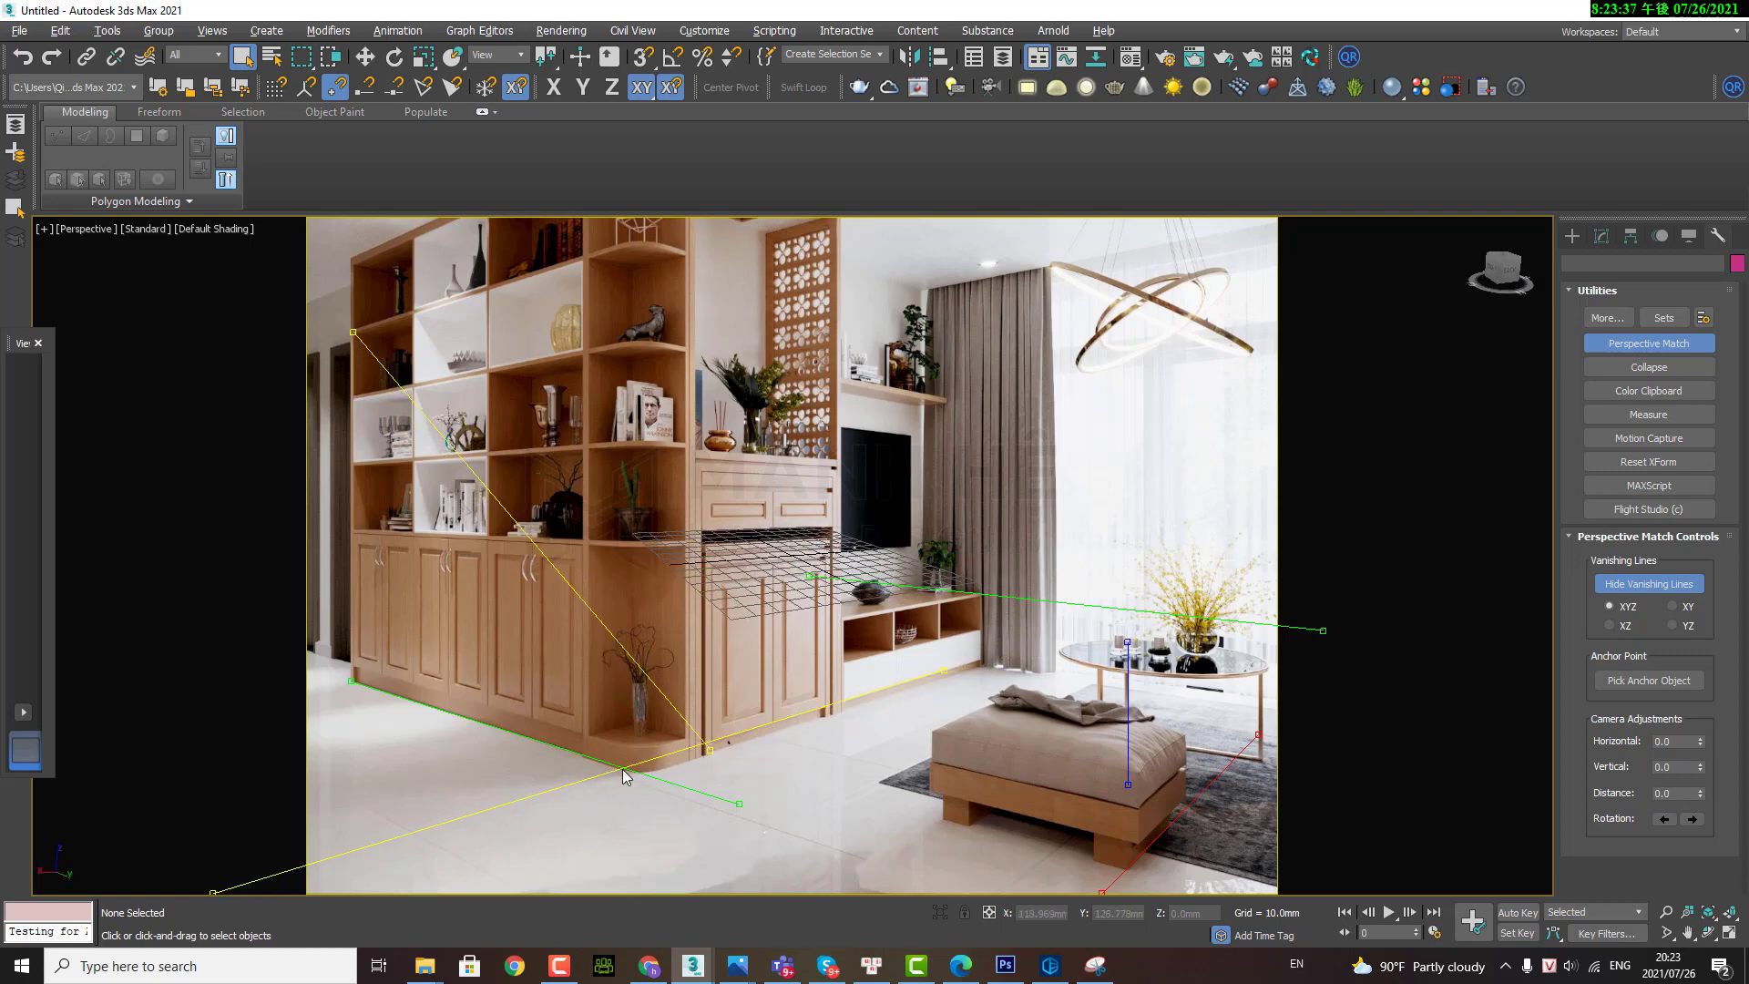
{"action": "key", "text": "ctrl+z"}
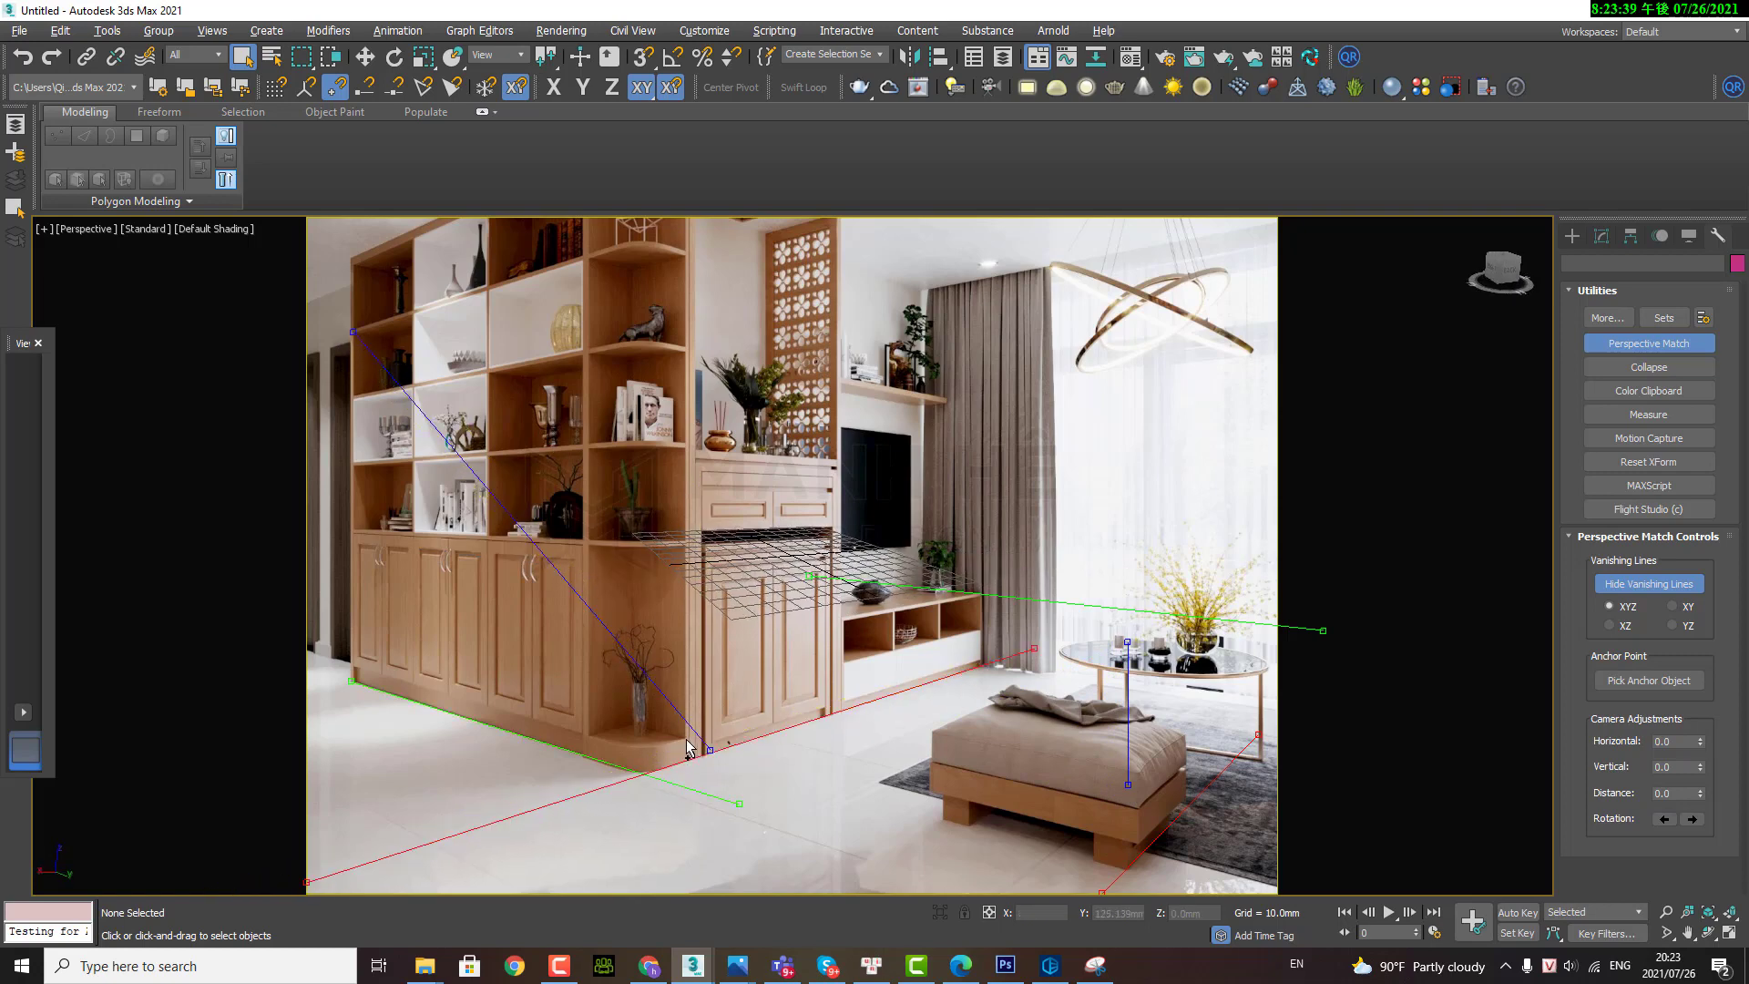
{"action": "left_click_drag", "start_coordinate": [701, 755], "coordinate": [344, 794]}
{"action": "key", "text": "ctrl+z"}
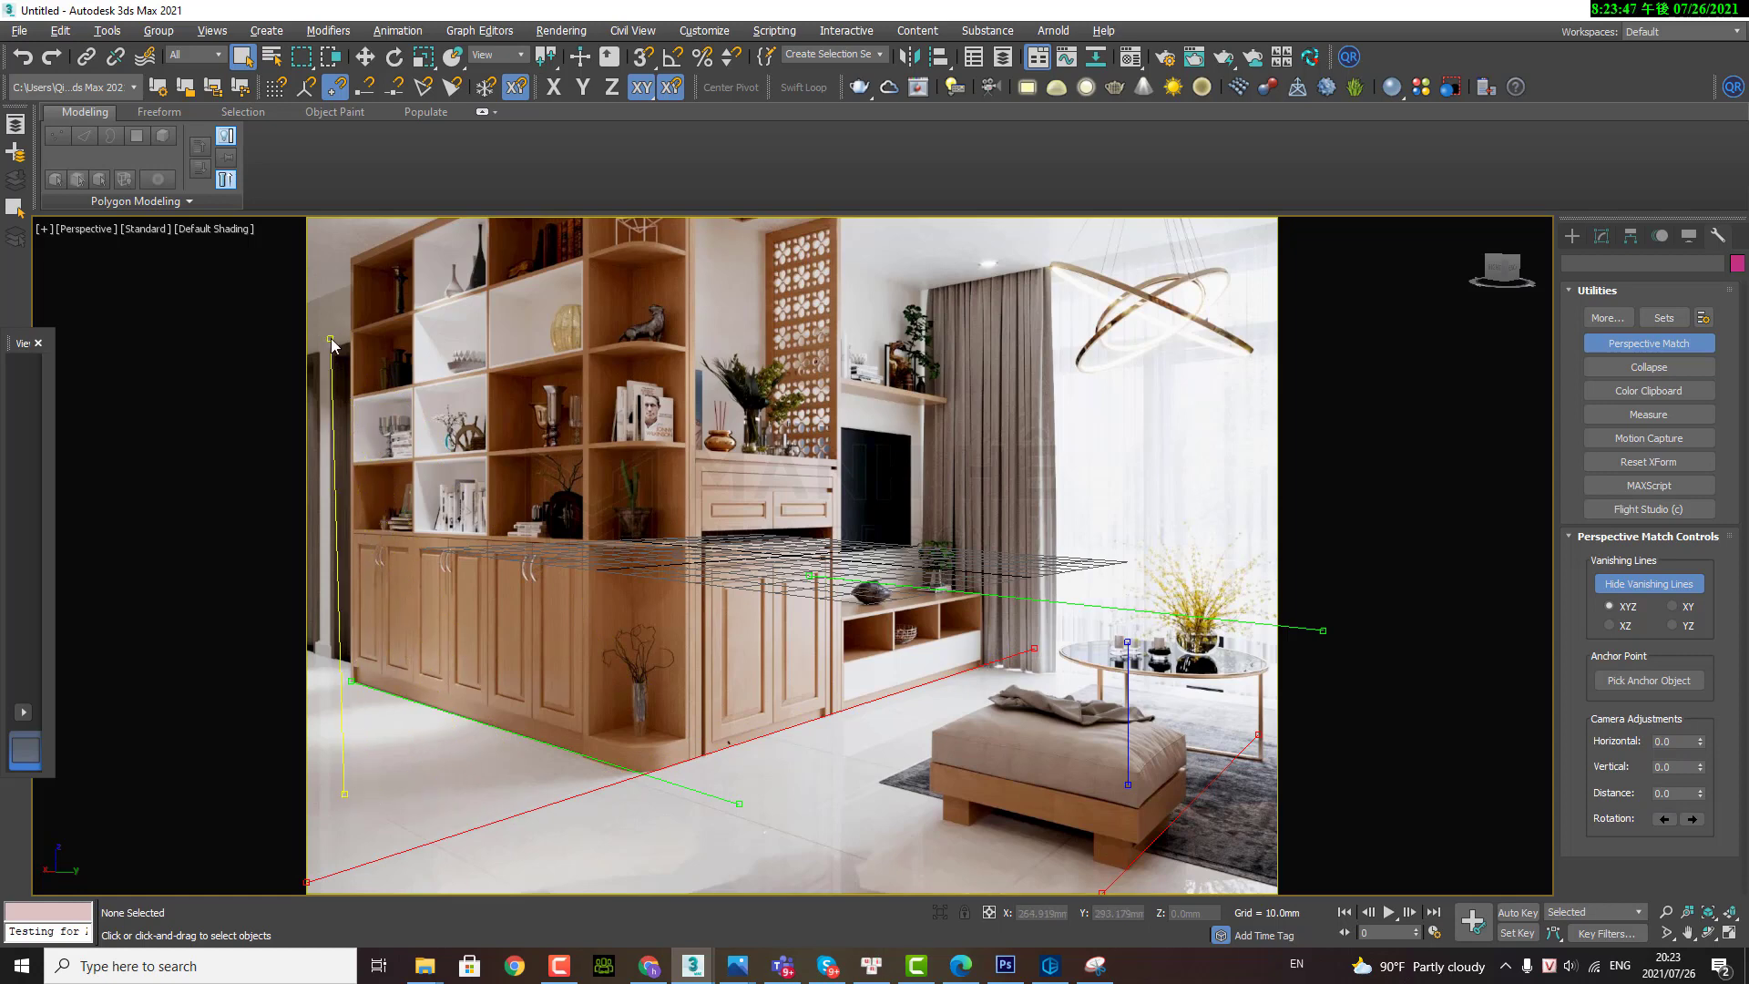
Step: Extend the shelf-edge vertical line toward the floor, then drag the grid down onto the tiled floor
{"action": "left_click_drag", "start_coordinate": [330, 339], "coordinate": [349, 230]}
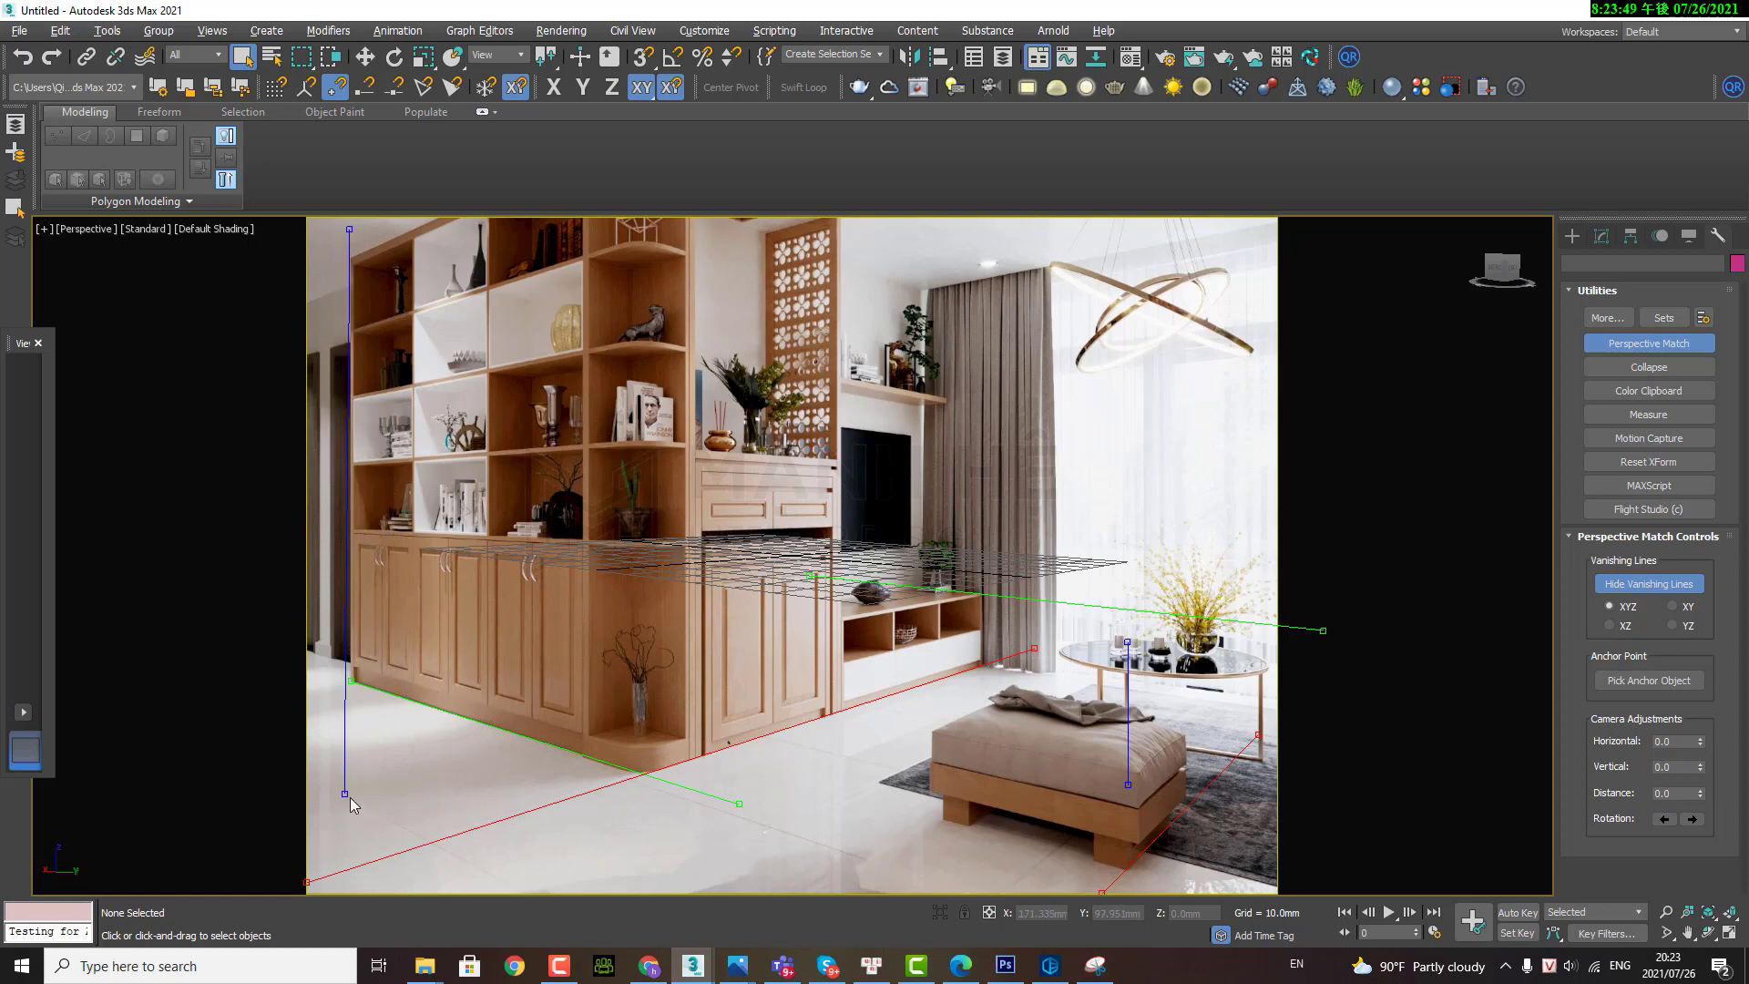
{"action": "left_click_drag", "start_coordinate": [346, 795], "coordinate": [353, 831]}
{"action": "key", "text": "ctrl+z"}
{"action": "mouse_move", "coordinate": [757, 494]}
{"action": "middle_mouse_down"}
{"action": "mouse_move", "coordinate": [701, 644]}
{"action": "mouse_move", "coordinate": [689, 635]}
{"action": "mouse_move", "coordinate": [898, 675]}
{"action": "middle_mouse_up"}
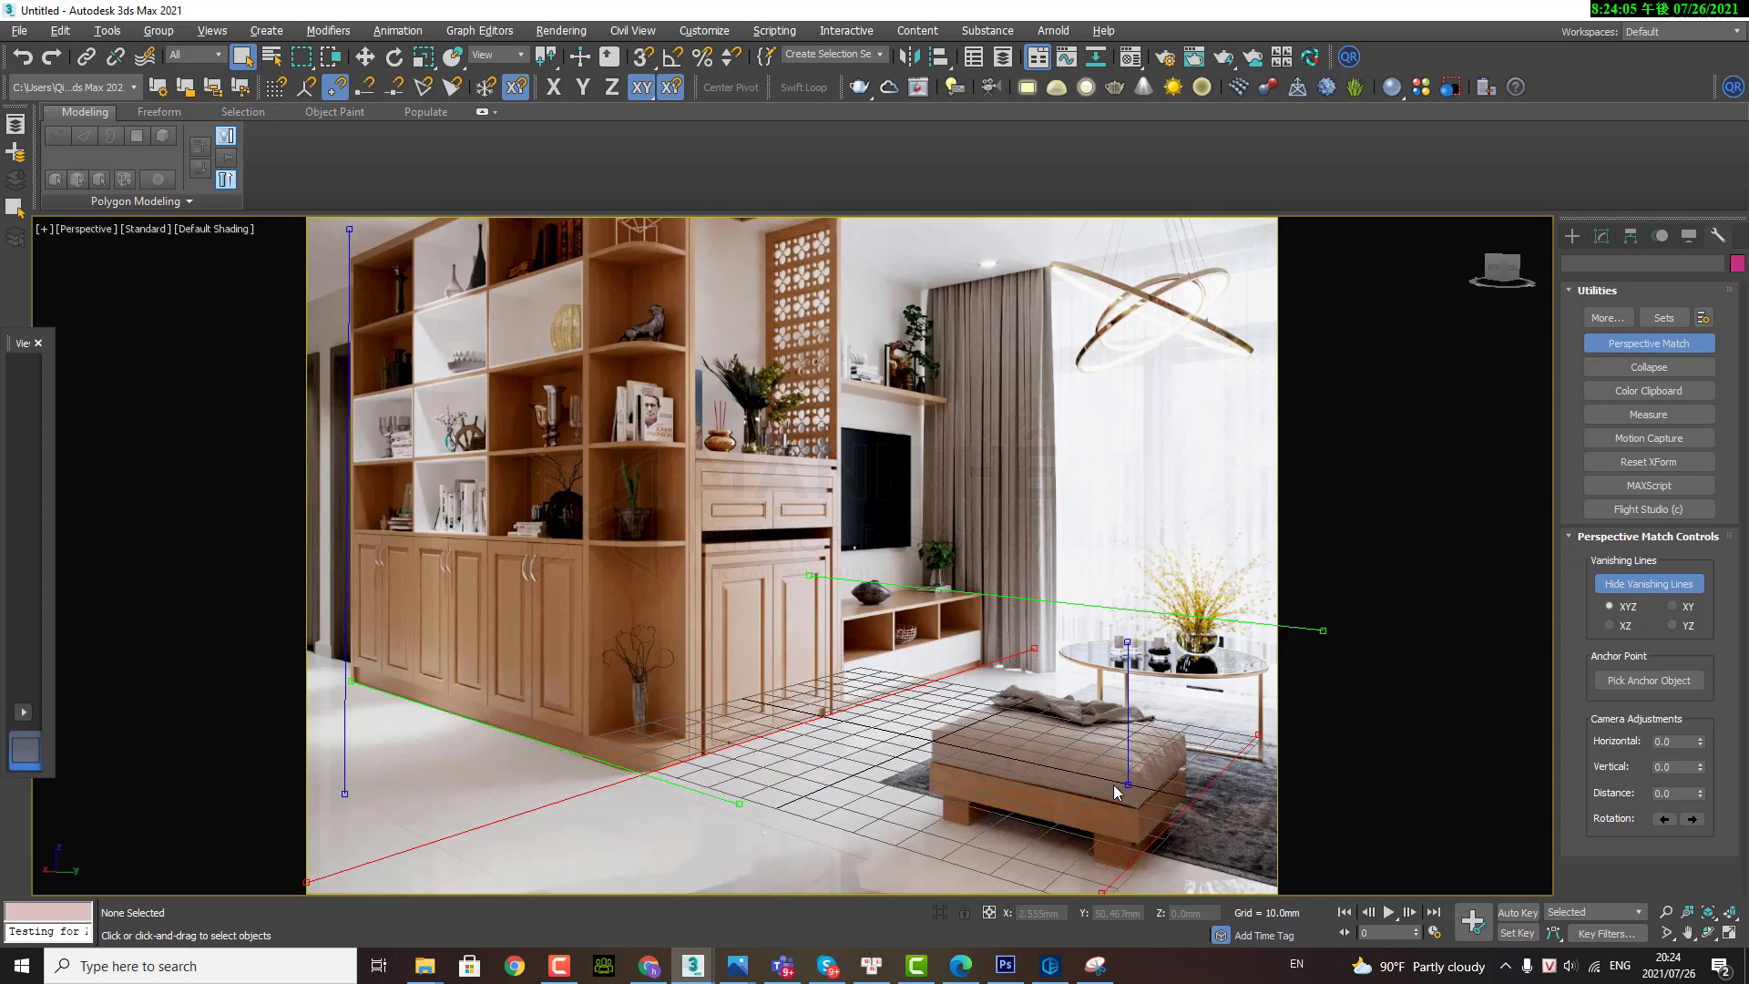
Step: Draw a standard Box primitive in the Front viewport of the four-view layout
{"action": "key", "text": "alt+w"}
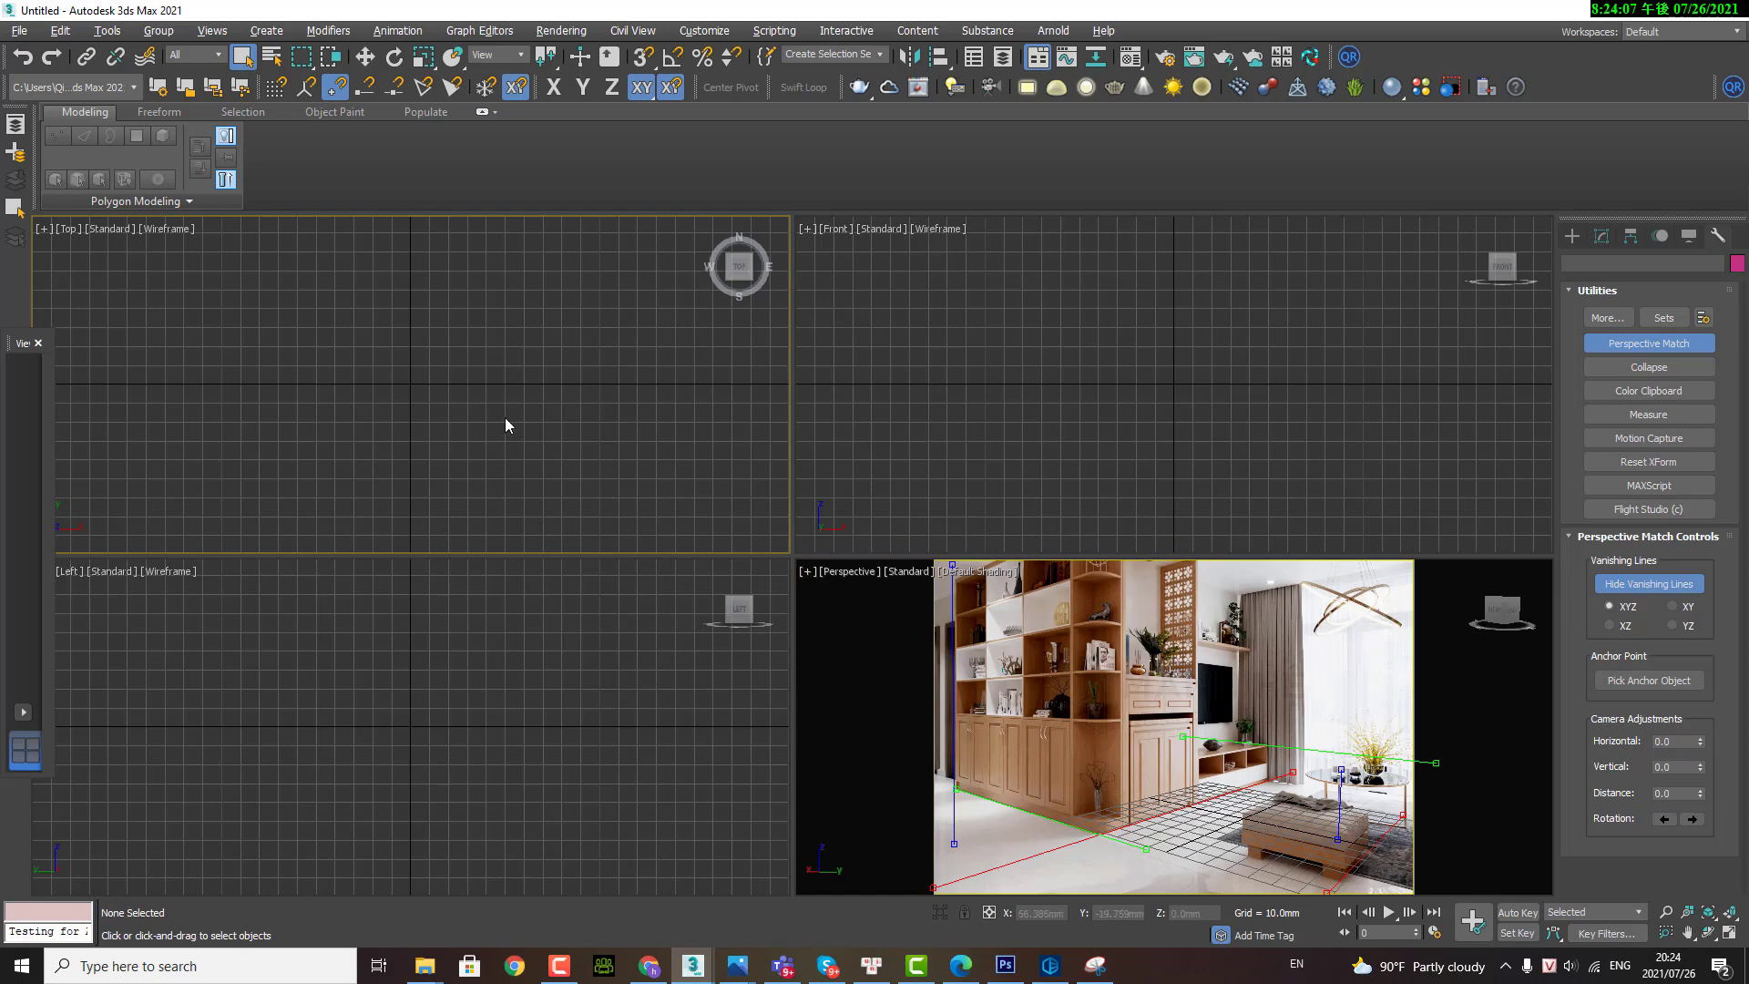
{"action": "key", "text": "f"}
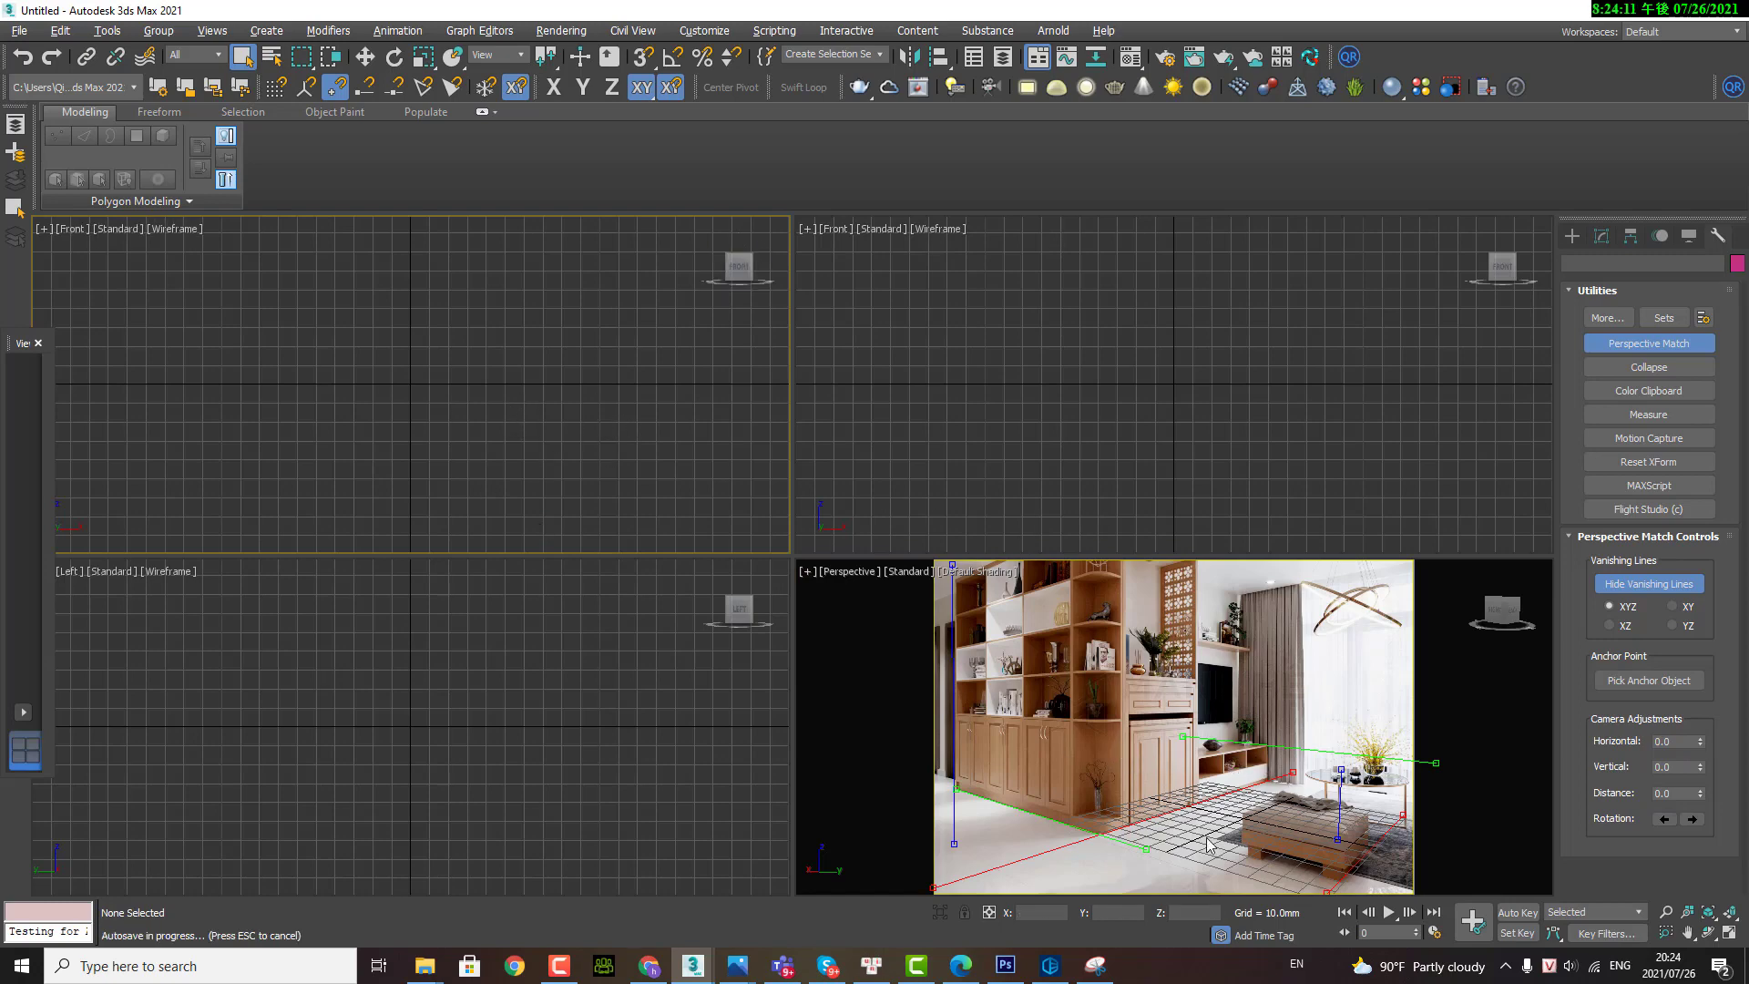
{"action": "left_click", "coordinate": [1572, 236]}
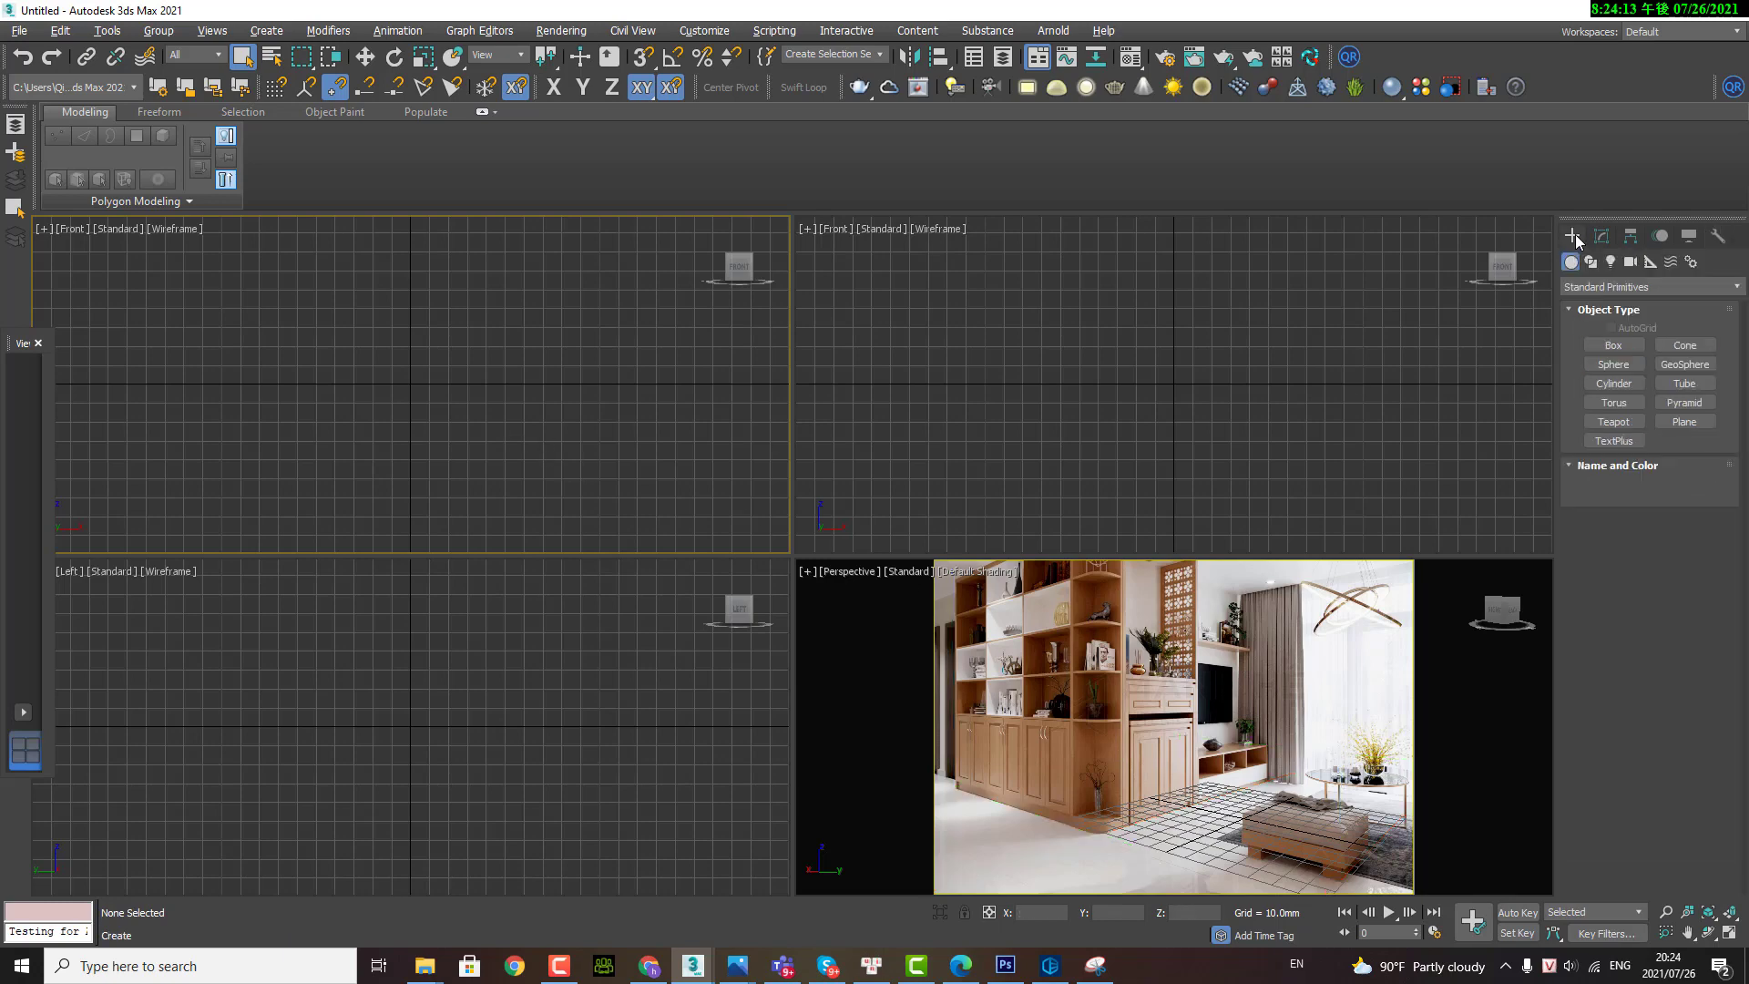
{"action": "left_click", "coordinate": [1613, 345]}
{"action": "mouse_move", "coordinate": [365, 367]}
{"action": "left_mouse_down"}
{"action": "mouse_move", "coordinate": [574, 445]}
{"action": "mouse_move", "coordinate": [519, 443]}
{"action": "left_mouse_up"}
Step: Give the front view shaded display and move the box left along X
{"action": "scroll", "coordinate": [462, 339], "scroll_direction": "up", "scroll_amount": 3}
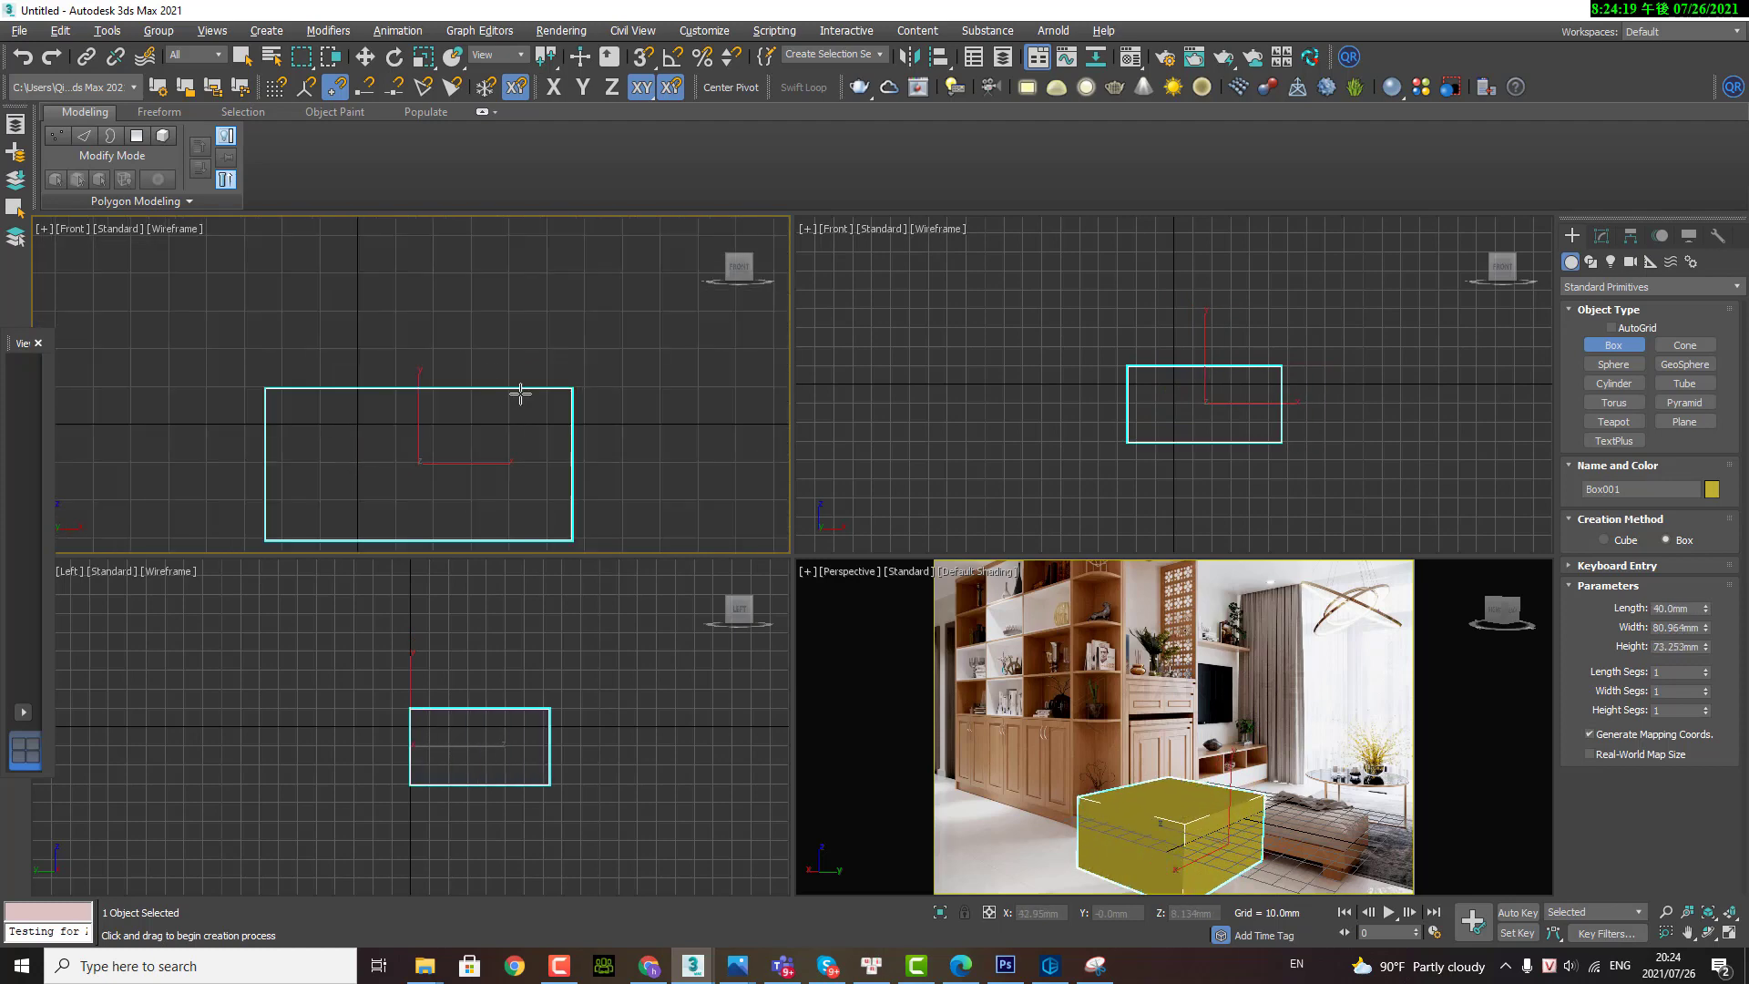
{"action": "scroll", "coordinate": [520, 391], "scroll_direction": "down", "scroll_amount": 4}
{"action": "key", "text": "F3"}
{"action": "scroll", "coordinate": [543, 415], "scroll_direction": "up", "scroll_amount": 3}
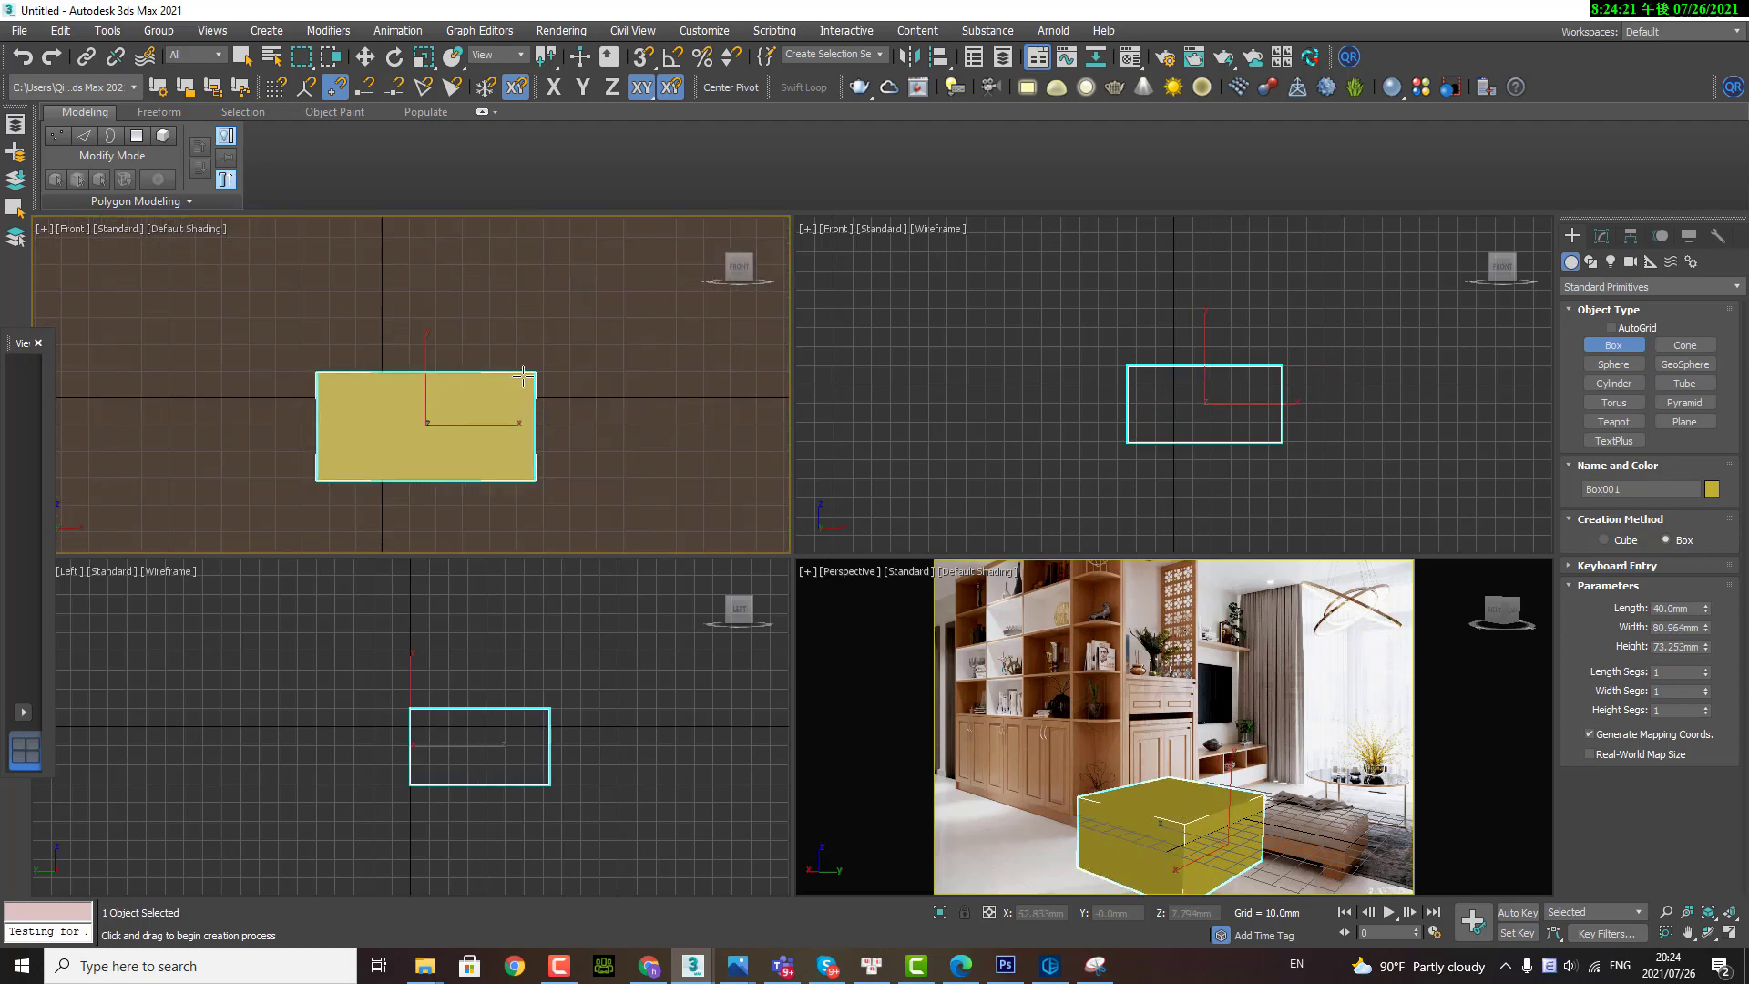
{"action": "key", "text": "w"}
{"action": "left_click_drag", "start_coordinate": [480, 420], "coordinate": [251, 420]}
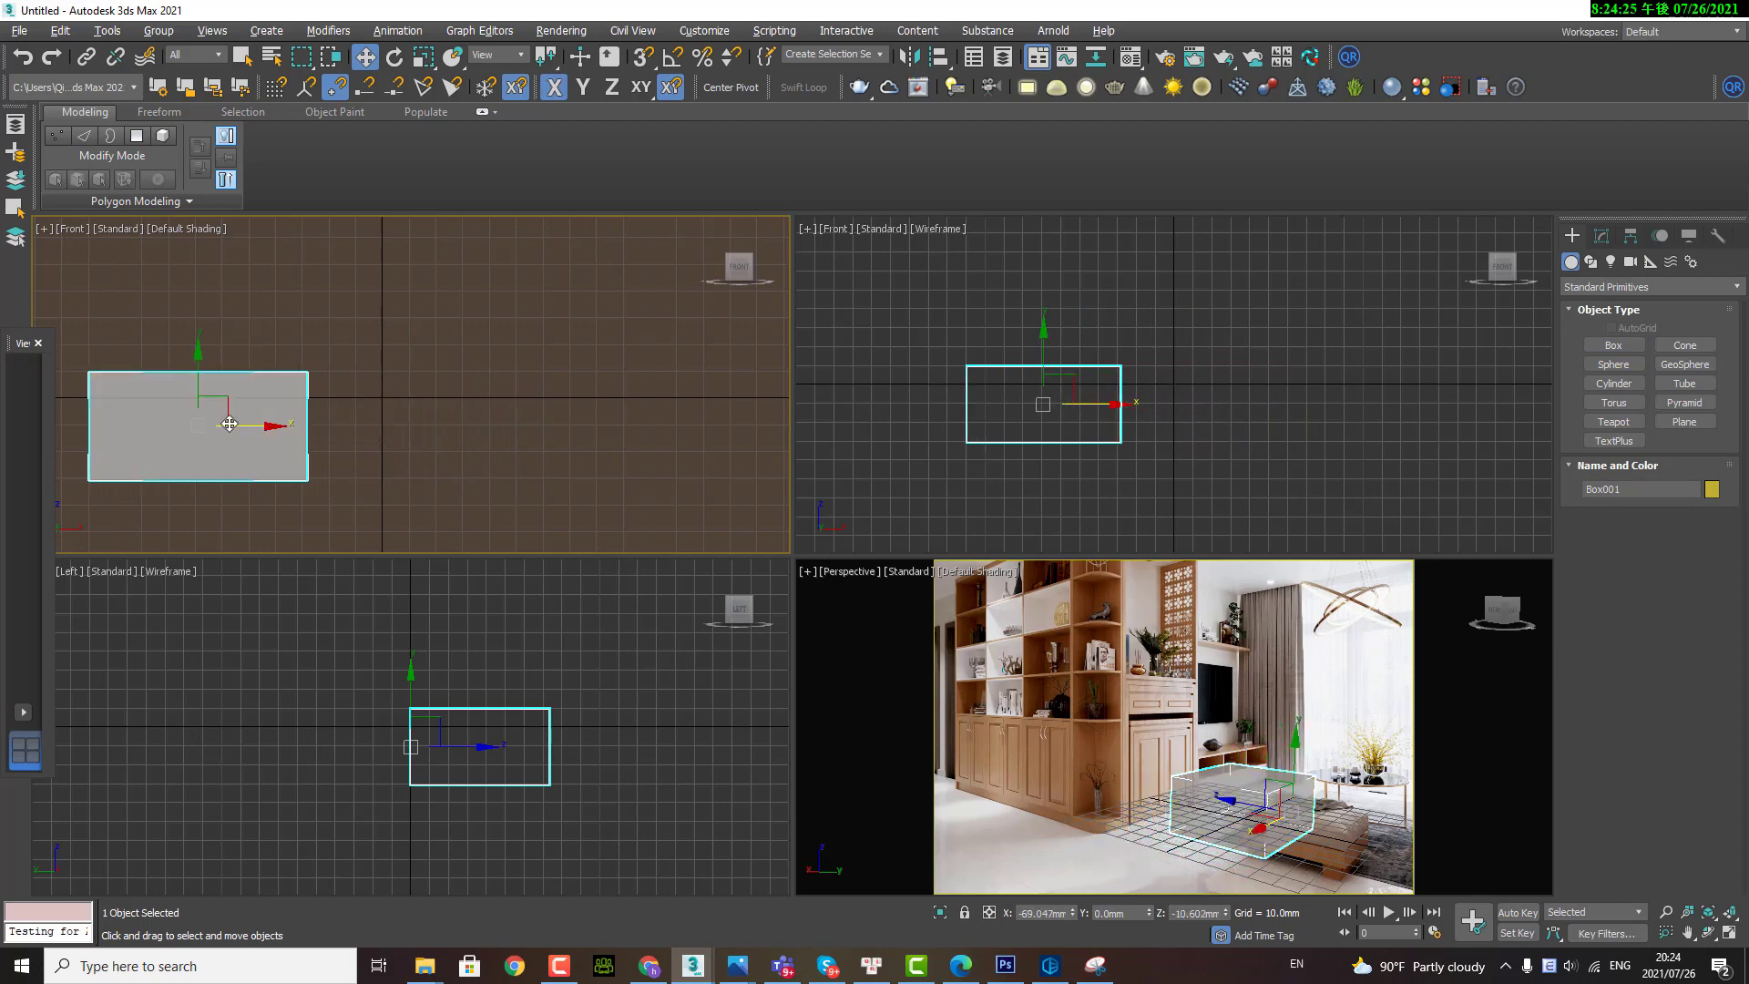
Step: Shift the box further left along X and then along the Y axis in the front view
{"action": "left_click_drag", "start_coordinate": [197, 365], "coordinate": [189, 365]}
{"action": "middle_click_drag", "start_coordinate": [363, 382], "coordinate": [547, 381]}
{"action": "mouse_move", "coordinate": [446, 430]}
{"action": "left_mouse_down"}
{"action": "mouse_move", "coordinate": [418, 432]}
{"action": "mouse_move", "coordinate": [449, 432]}
{"action": "left_mouse_up"}
{"action": "mouse_move", "coordinate": [449, 432]}
{"action": "middle_mouse_down", "text": "alt"}
{"action": "mouse_move", "coordinate": [340, 455]}
{"action": "mouse_move", "coordinate": [470, 425]}
{"action": "middle_mouse_up", "text": "alt"}
{"action": "key", "text": "g"}
{"action": "mouse_move", "coordinate": [531, 414]}
{"action": "left_mouse_down"}
{"action": "mouse_move", "coordinate": [495, 421]}
{"action": "mouse_move", "coordinate": [640, 418]}
{"action": "left_mouse_up"}
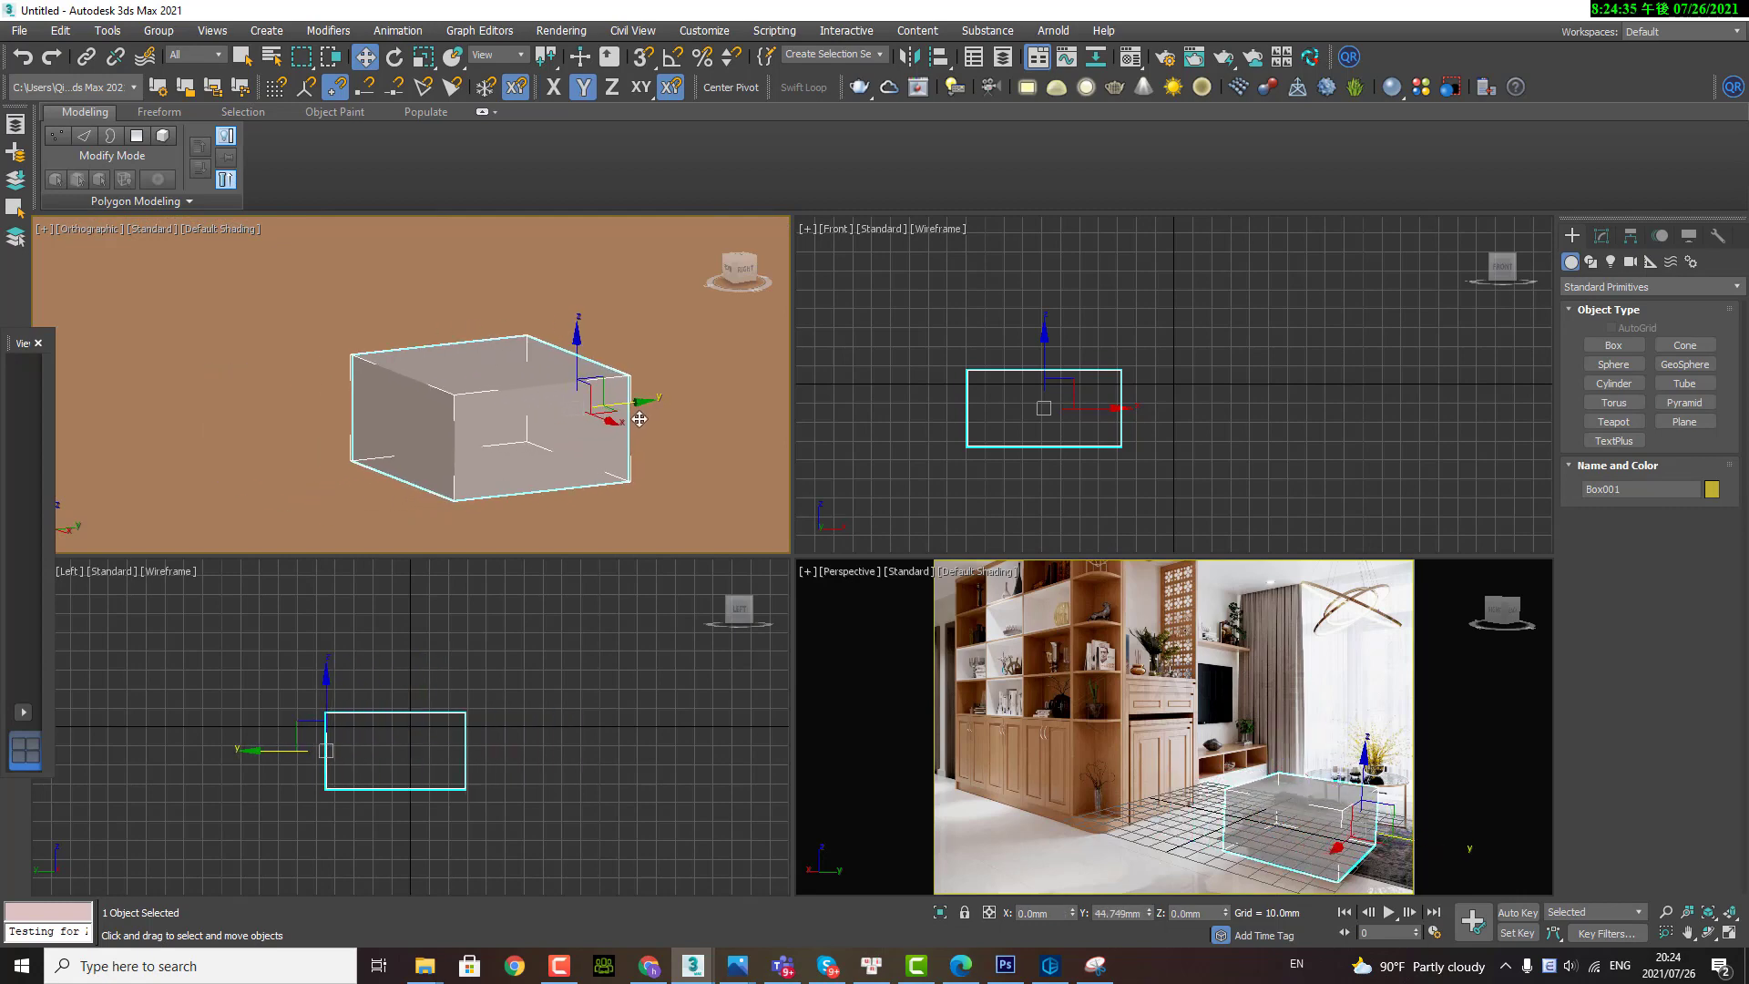
Step: Check the box against the ottoman in a maximized Perspective view, then restore the layout and reselect the box
{"action": "left_click", "coordinate": [1321, 742]}
{"action": "key", "text": "alt+w"}
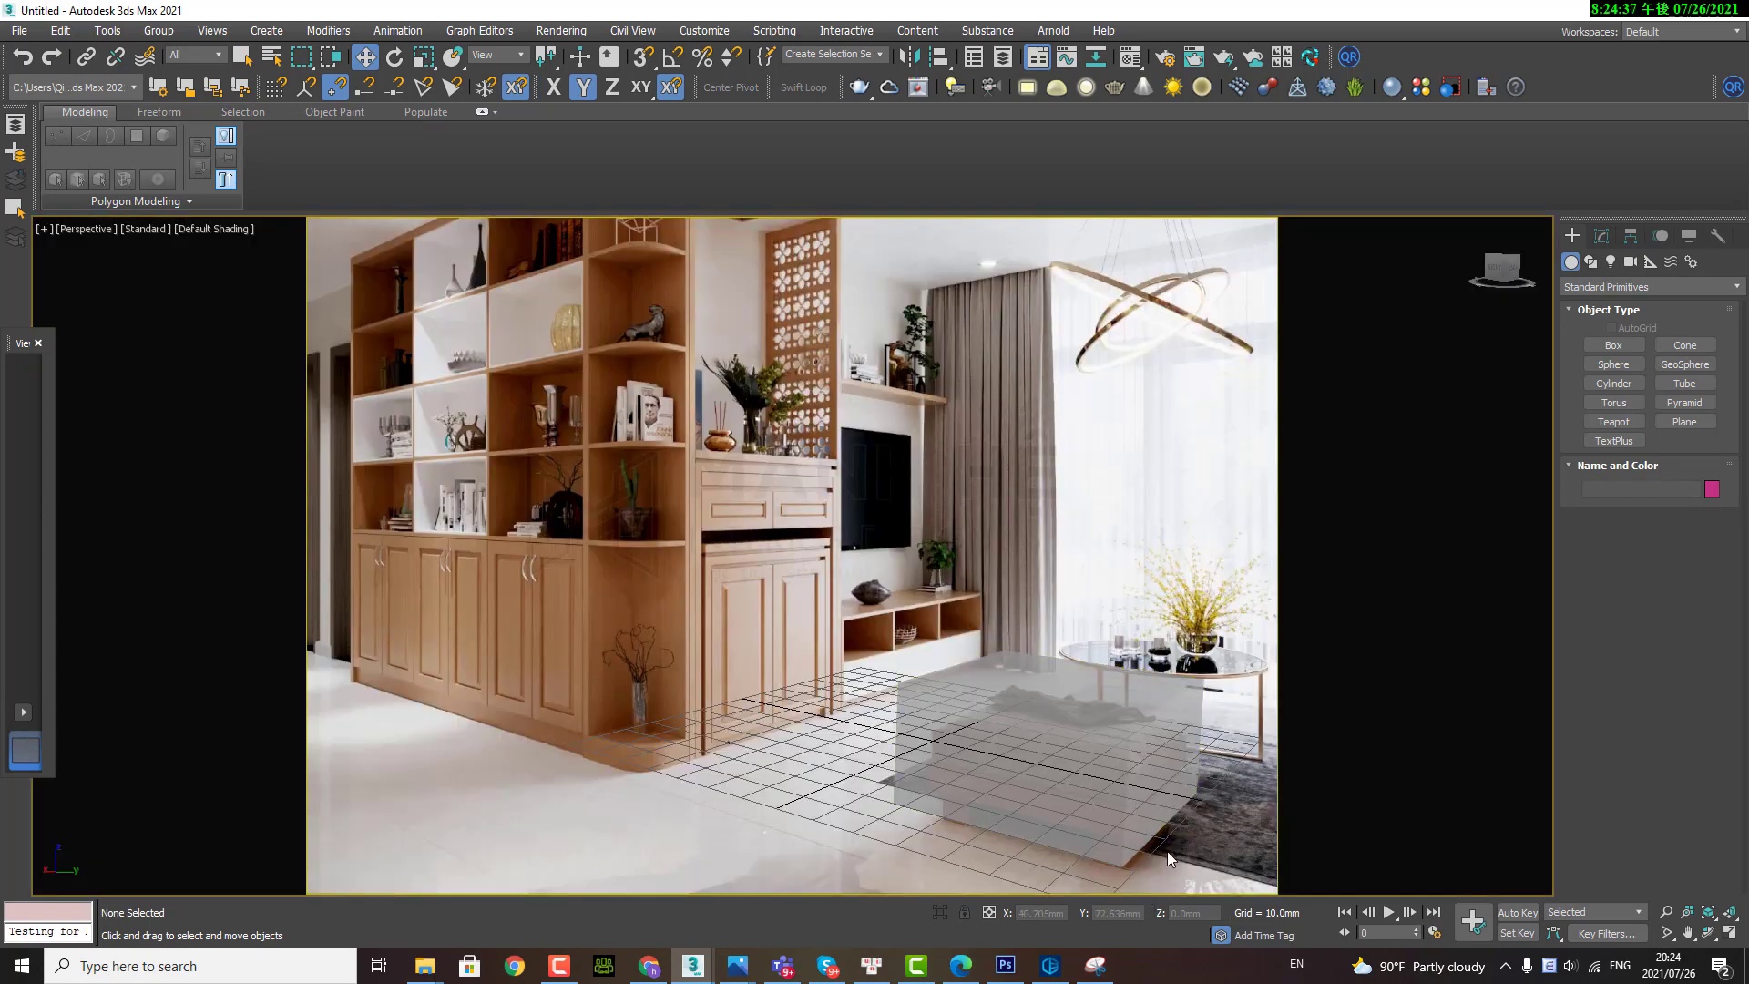
{"action": "middle_click_drag", "start_coordinate": [1162, 854], "coordinate": [1157, 843]}
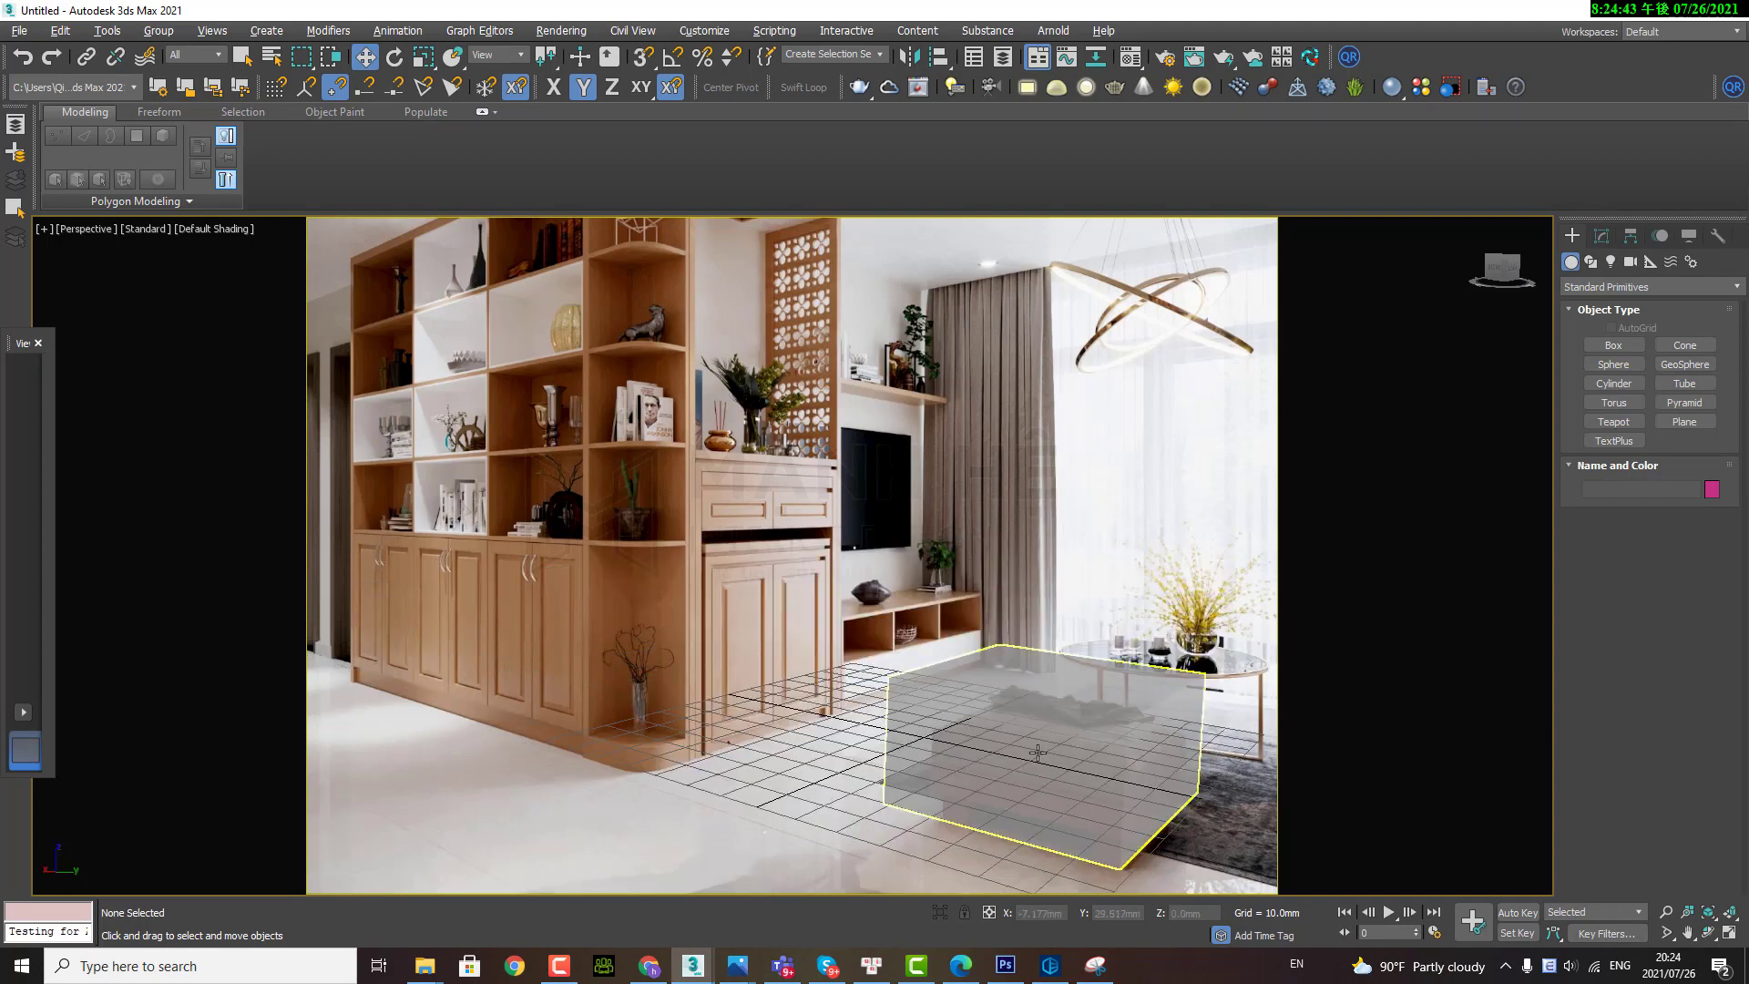
{"action": "key", "text": "alt+w"}
{"action": "key", "text": "ctrl+z"}
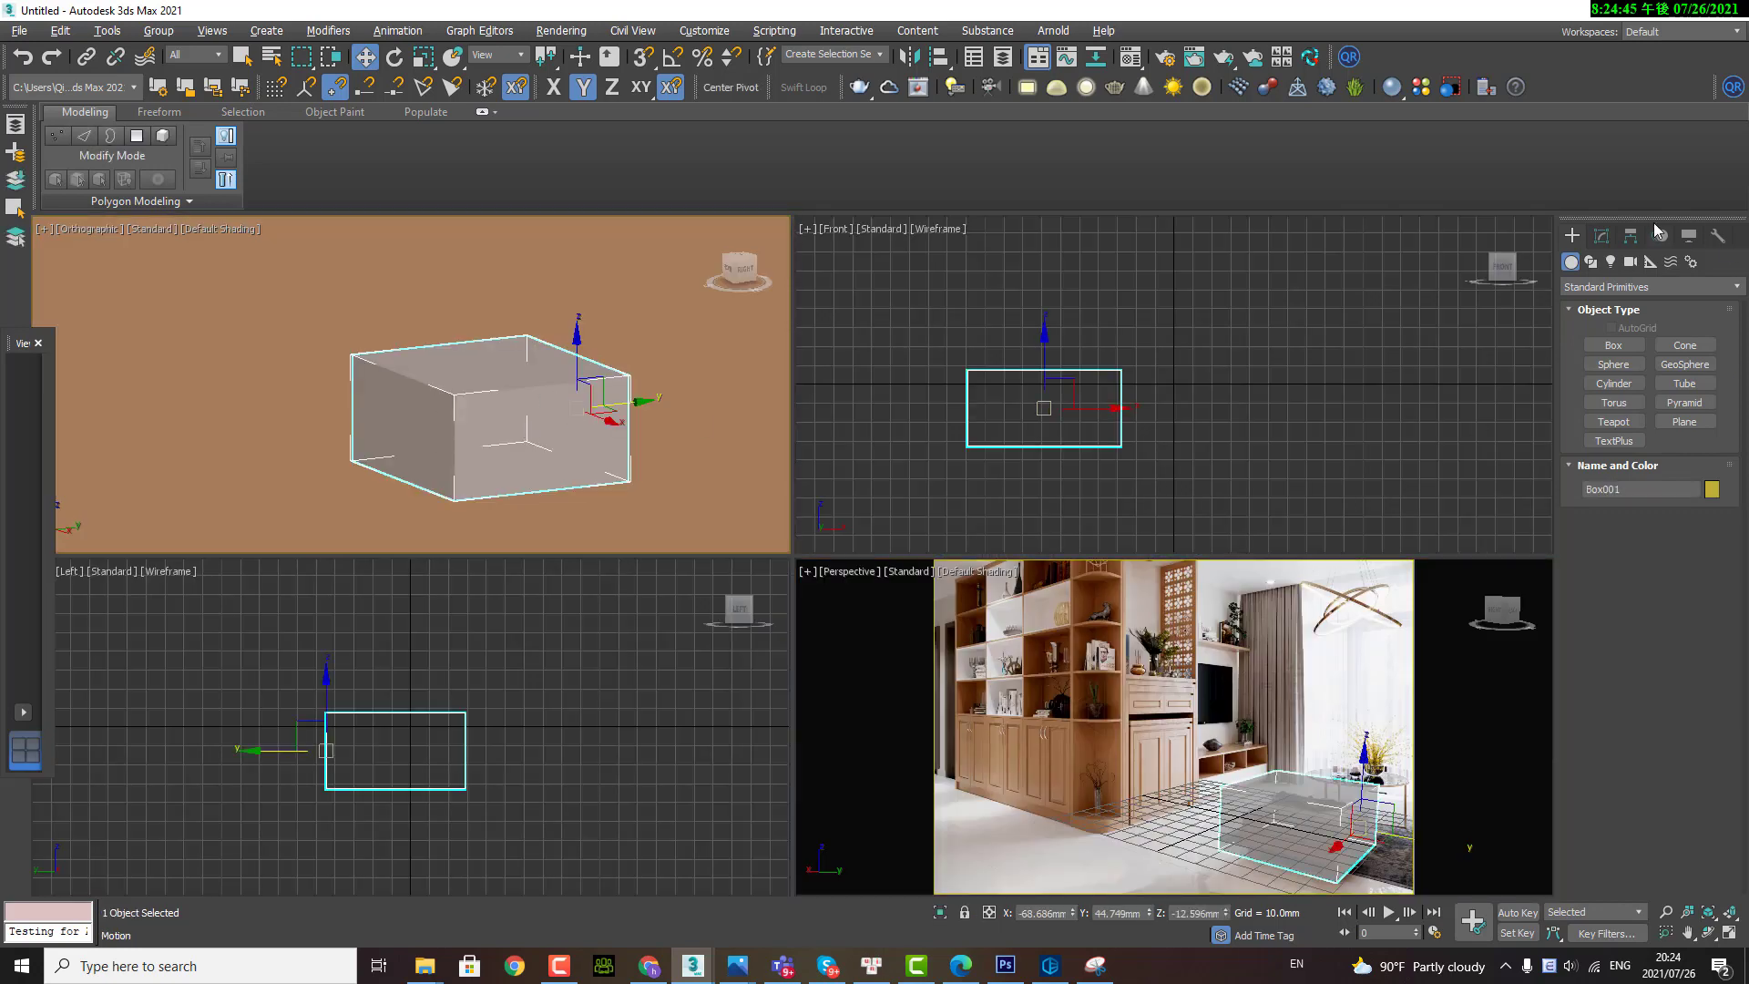
Step: Add an Edit Poly modifier and move vertices to narrow and lower the box
{"action": "left_click", "coordinate": [1602, 237]}
{"action": "left_click", "coordinate": [1619, 287]}
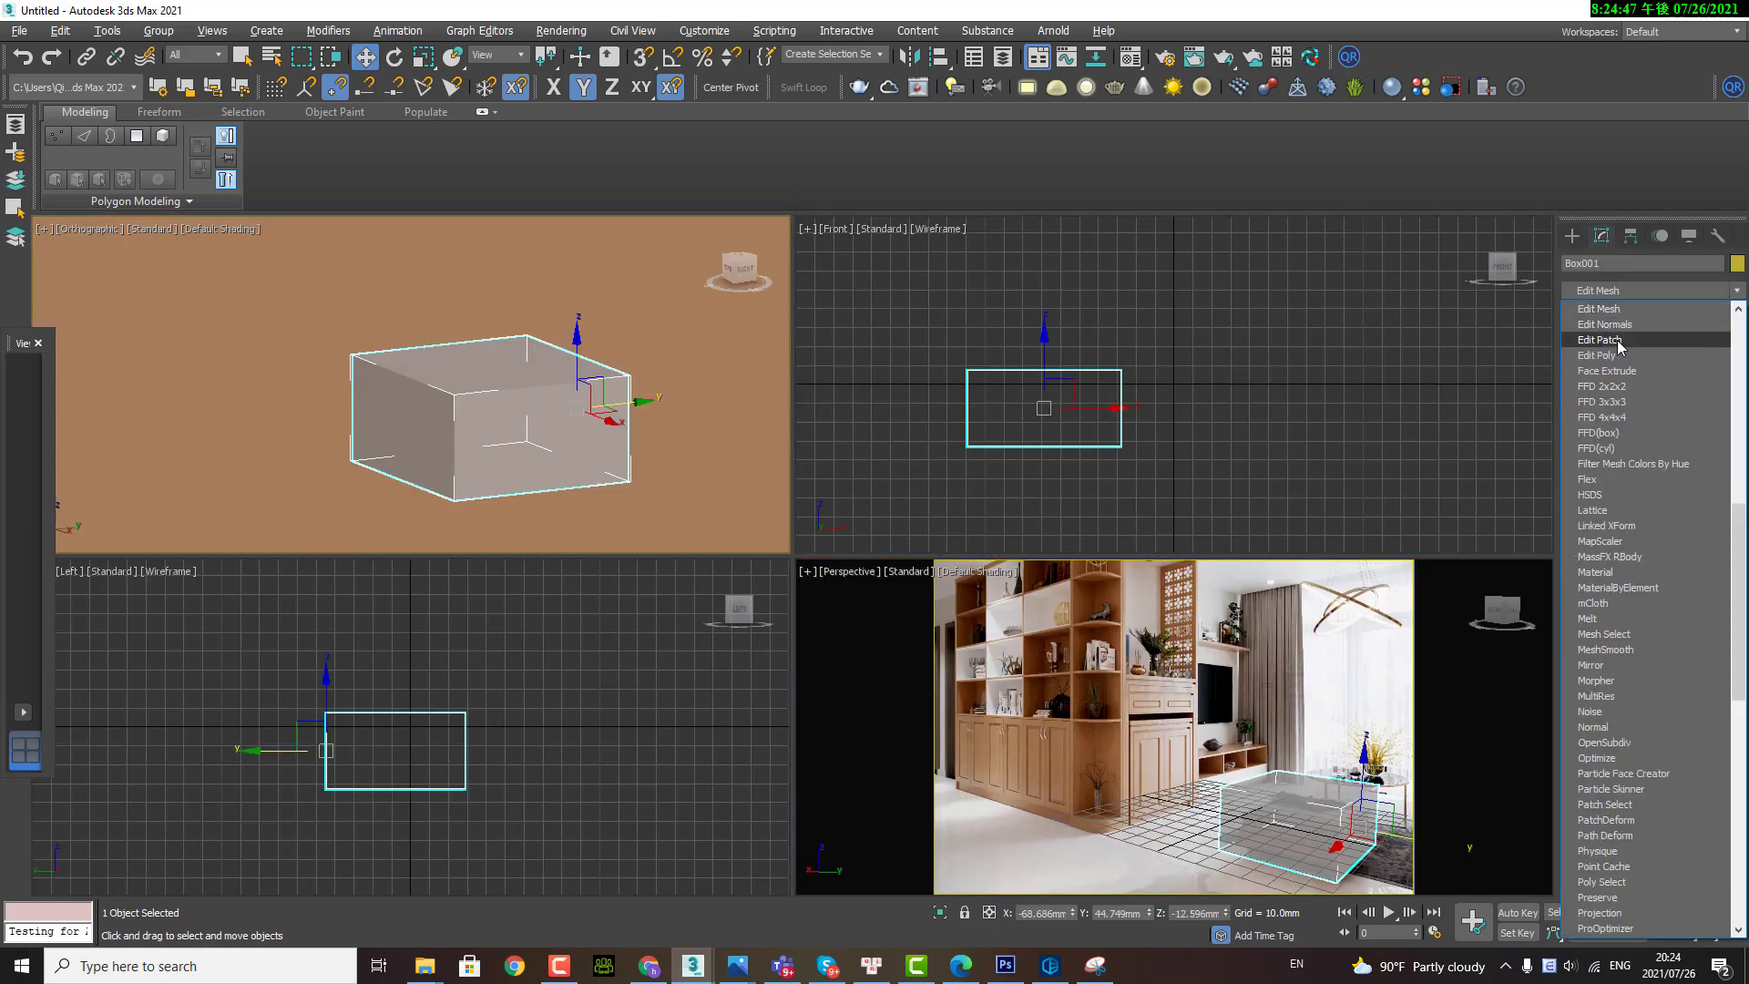
{"action": "left_click", "coordinate": [1616, 355]}
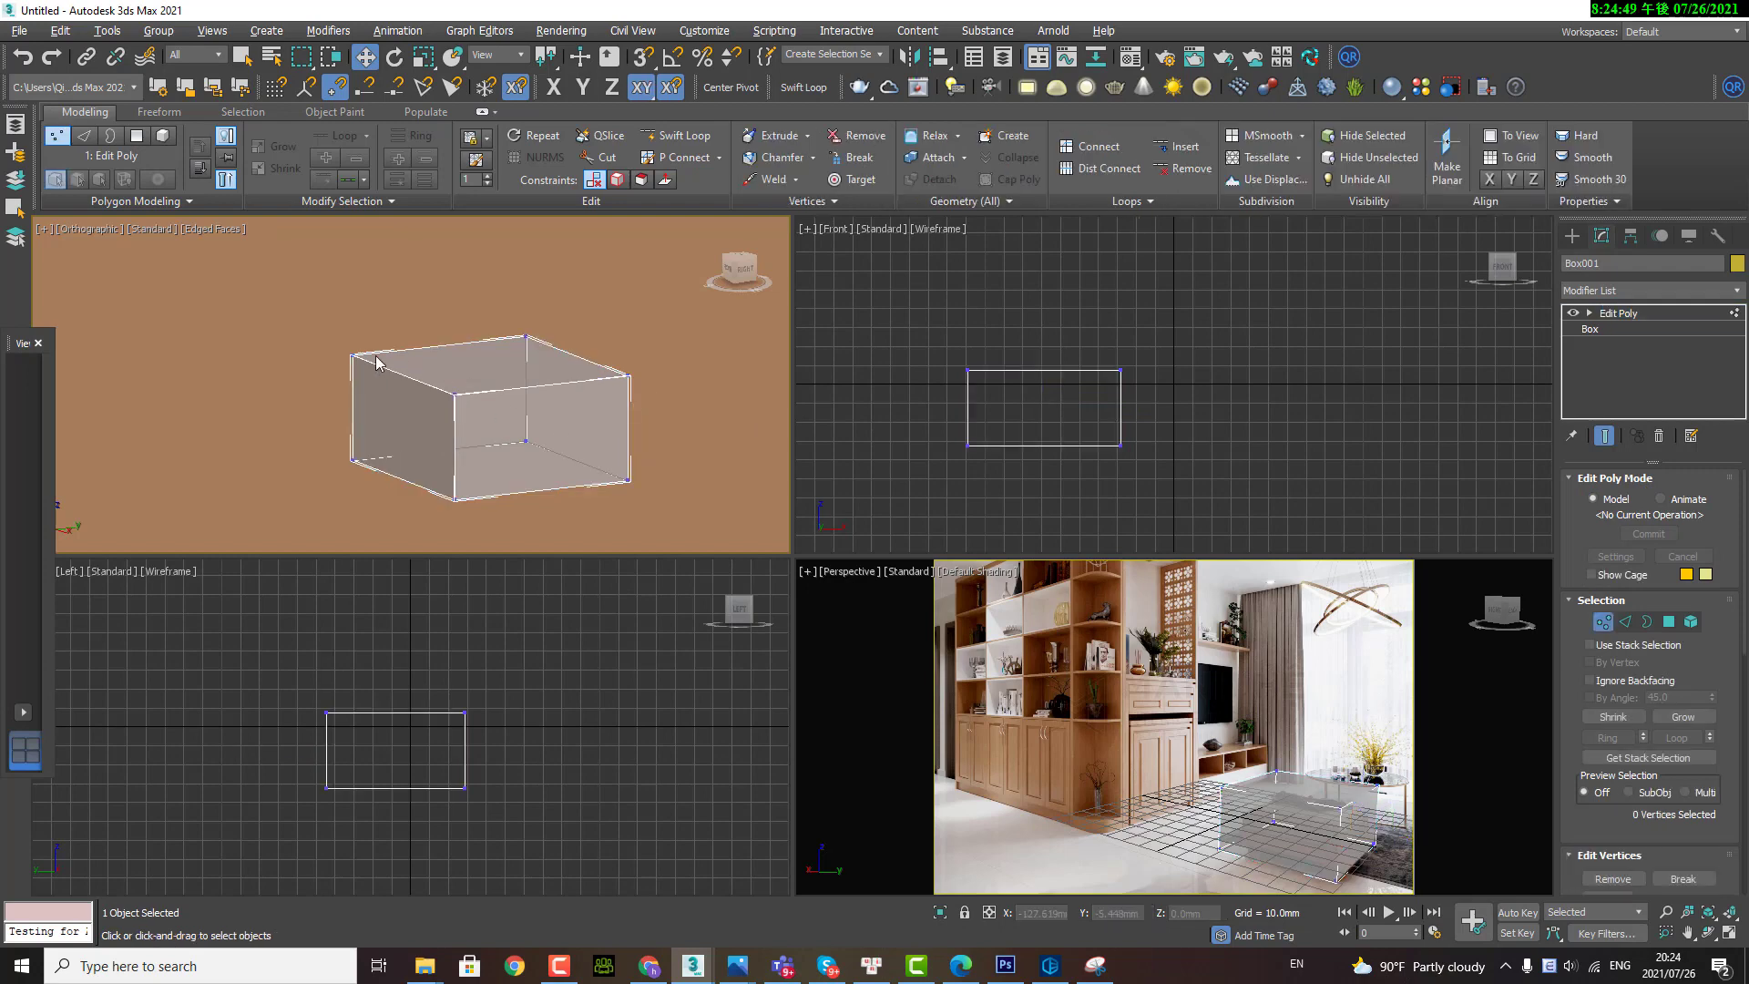
{"action": "key", "text": "1"}
{"action": "left_click_drag", "start_coordinate": [295, 320], "coordinate": [372, 471]}
{"action": "left_click_drag", "start_coordinate": [491, 274], "coordinate": [574, 465]}
{"action": "left_click_drag", "start_coordinate": [305, 314], "coordinate": [474, 510]}
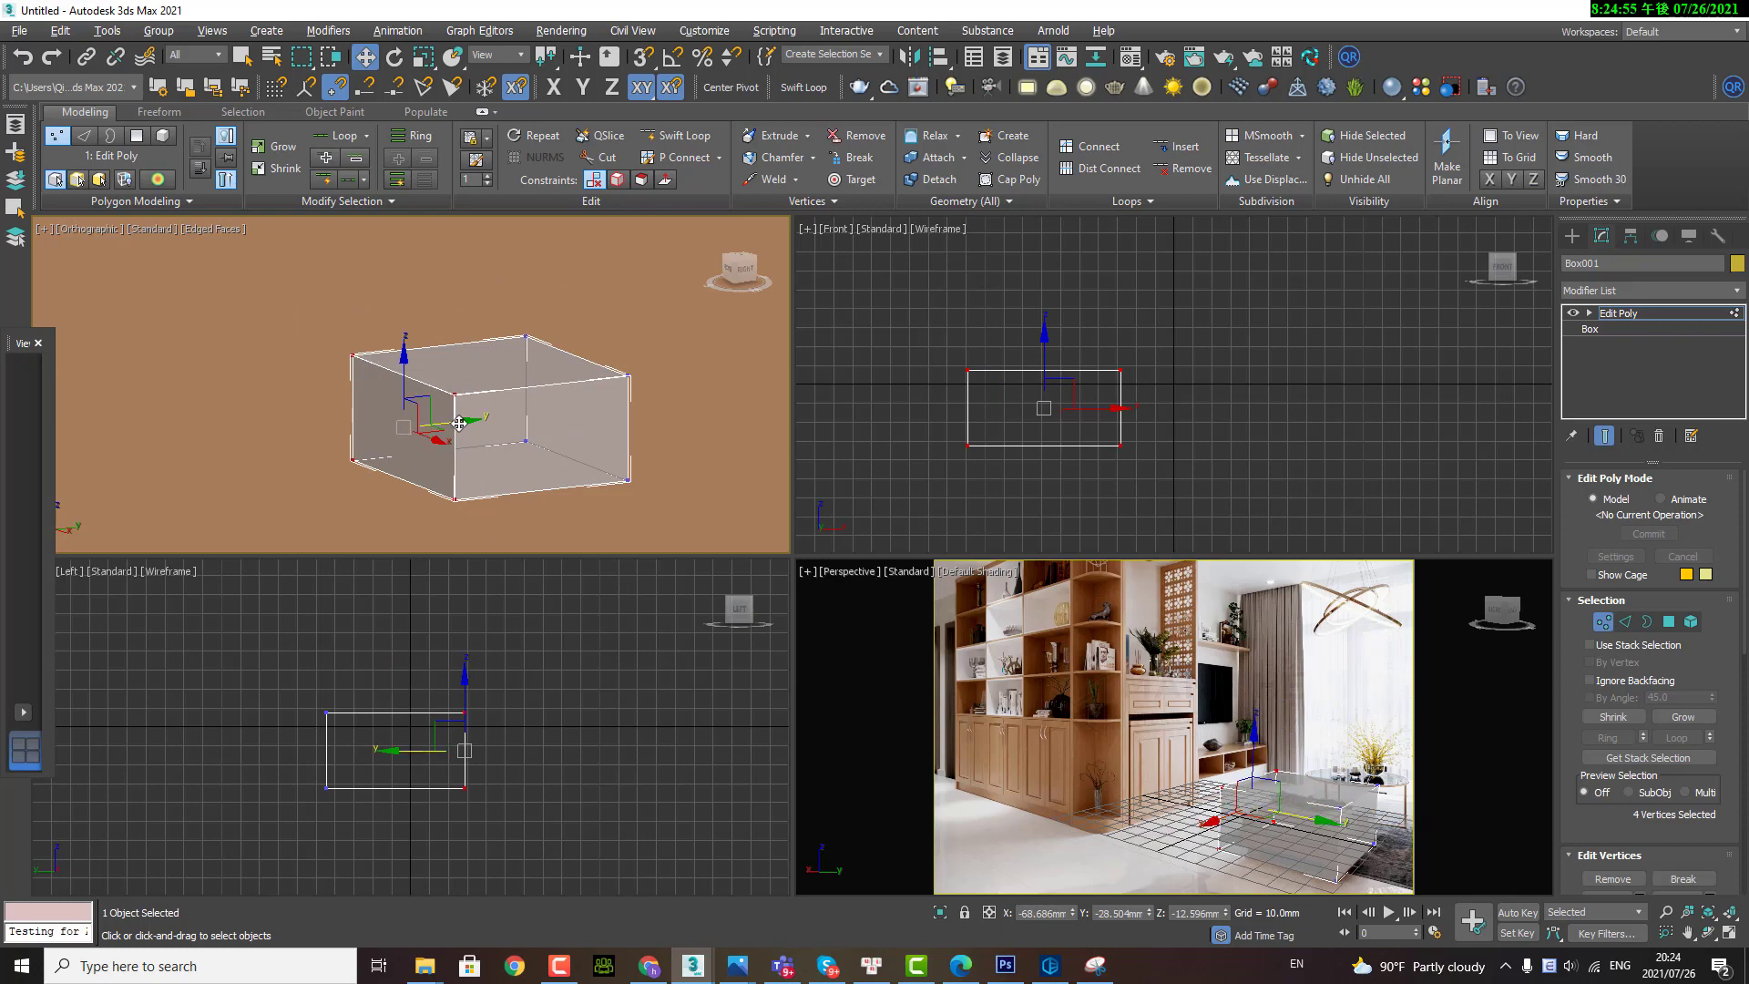
{"action": "mouse_move", "coordinate": [460, 422]}
{"action": "left_mouse_down"}
{"action": "mouse_move", "coordinate": [545, 404]}
{"action": "mouse_move", "coordinate": [493, 400]}
{"action": "left_mouse_up"}
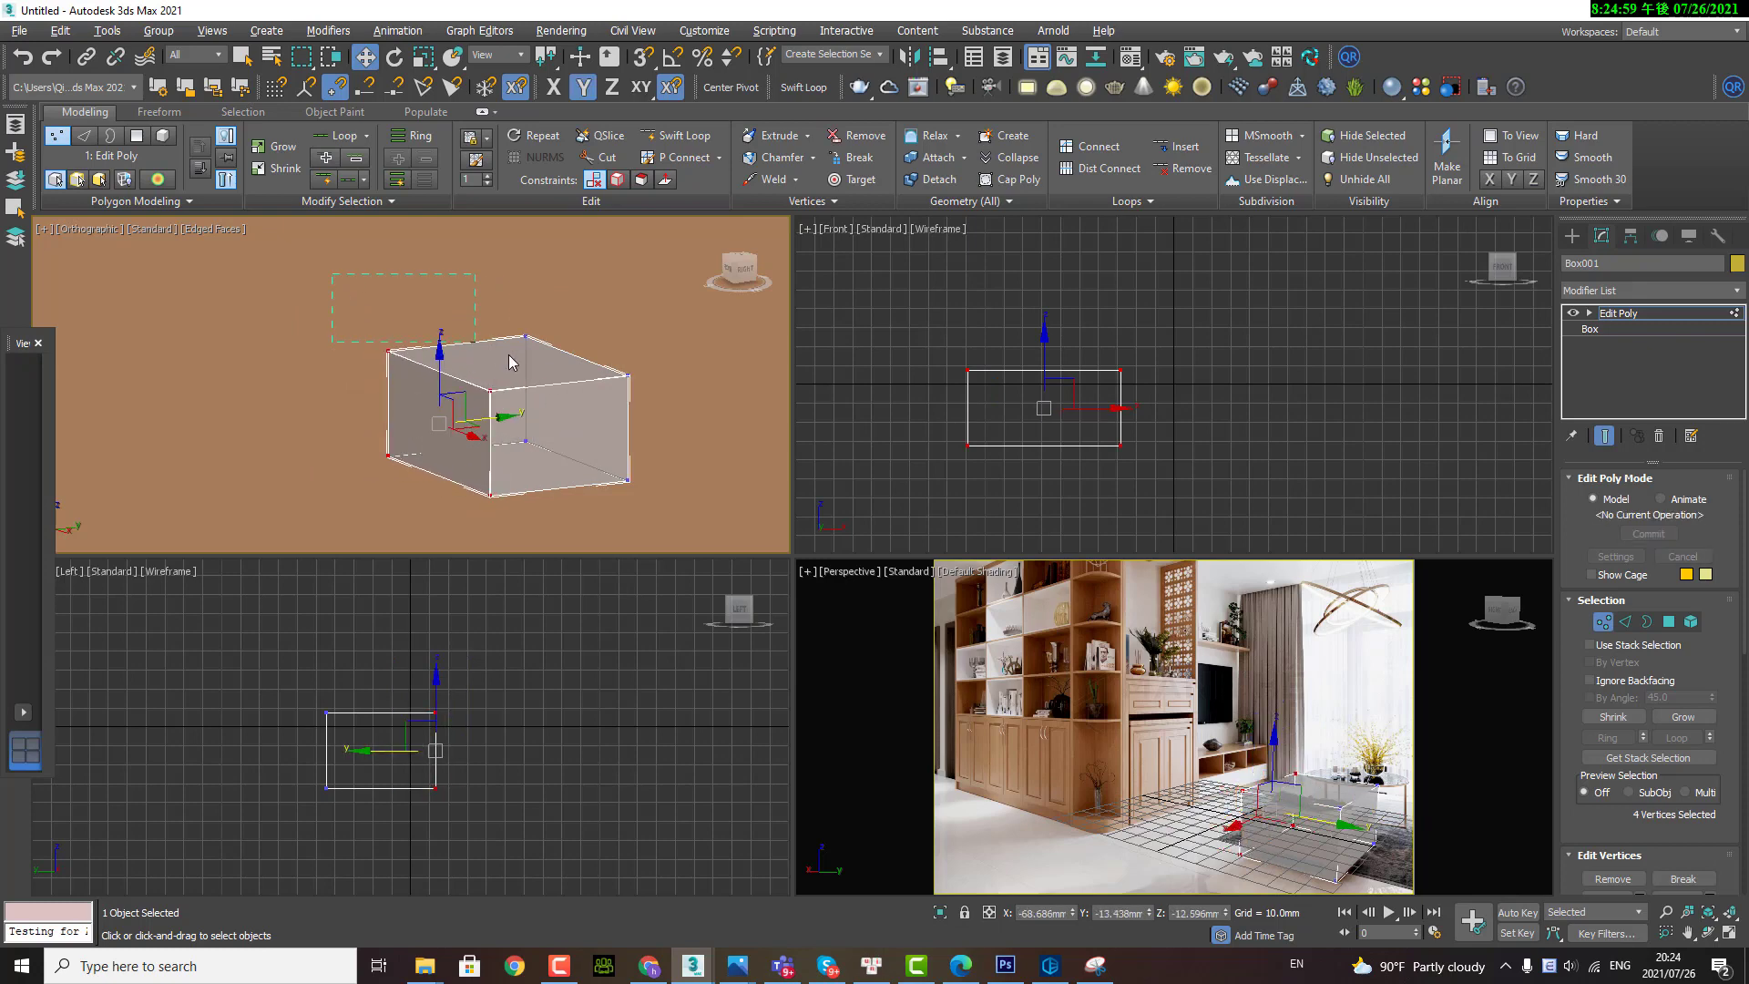
{"action": "left_click_drag", "start_coordinate": [509, 306], "coordinate": [508, 335]}
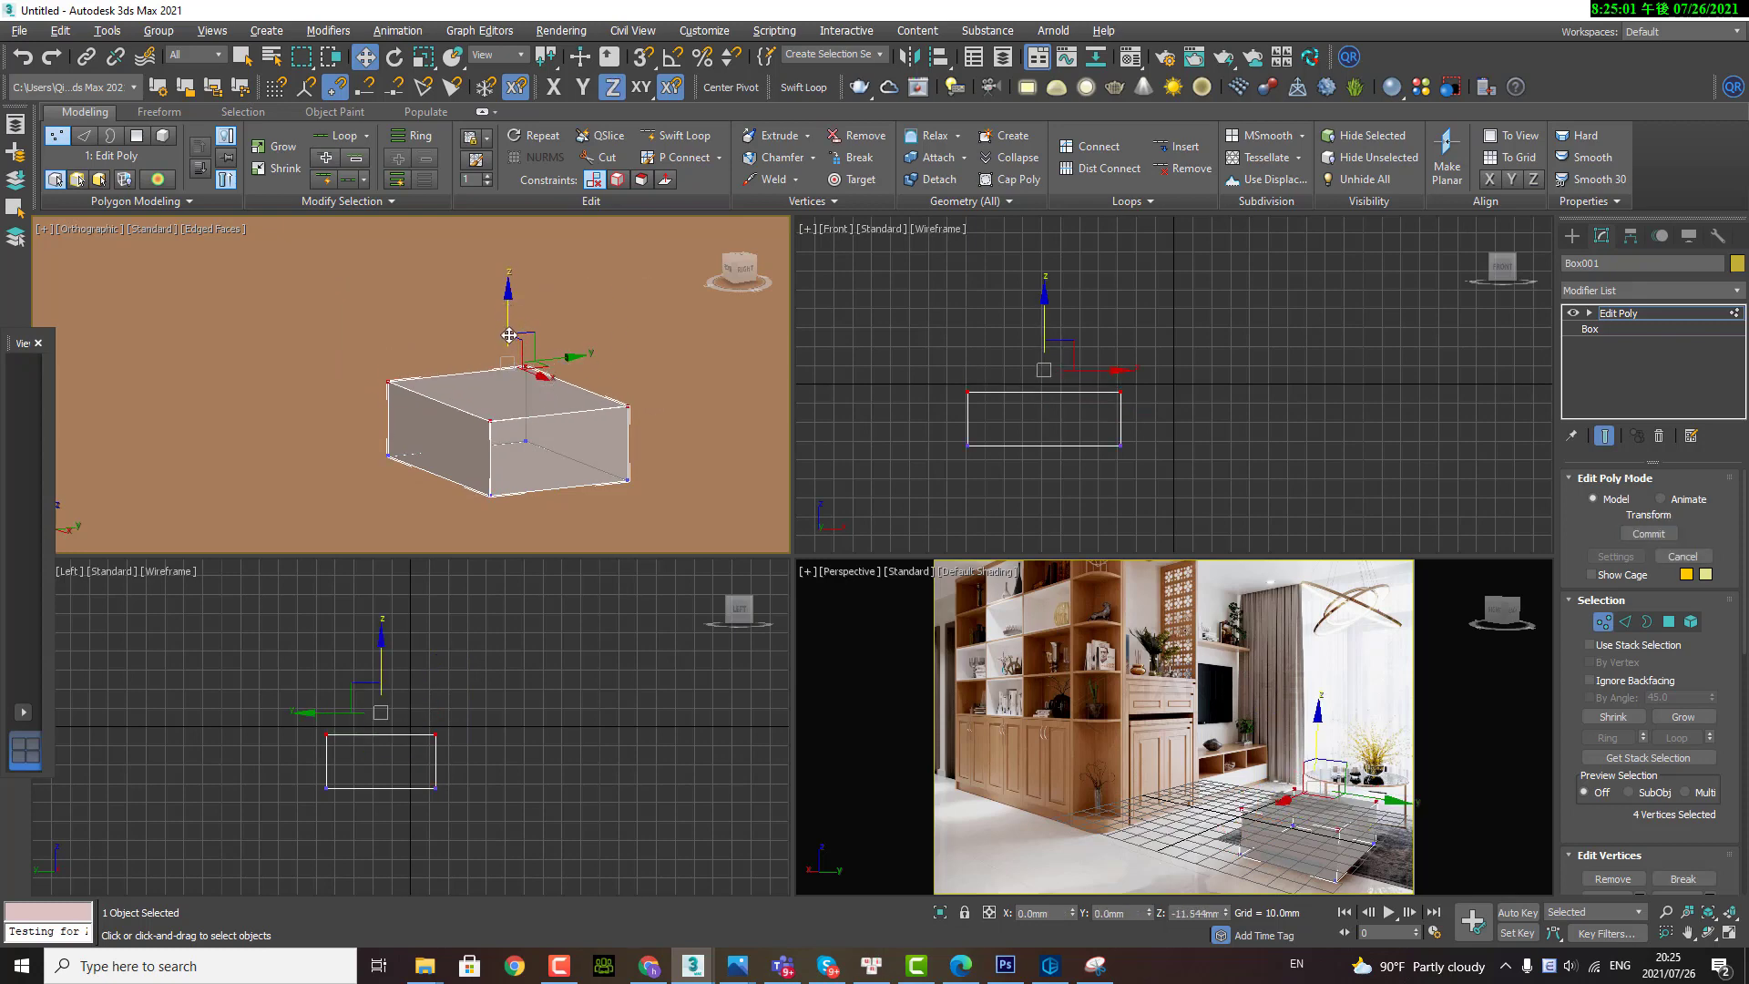
Step: In a maximized Perspective view, try shifting the top vertices along X, then undo the skew
{"action": "left_click", "coordinate": [1192, 628]}
{"action": "key", "text": "alt+w"}
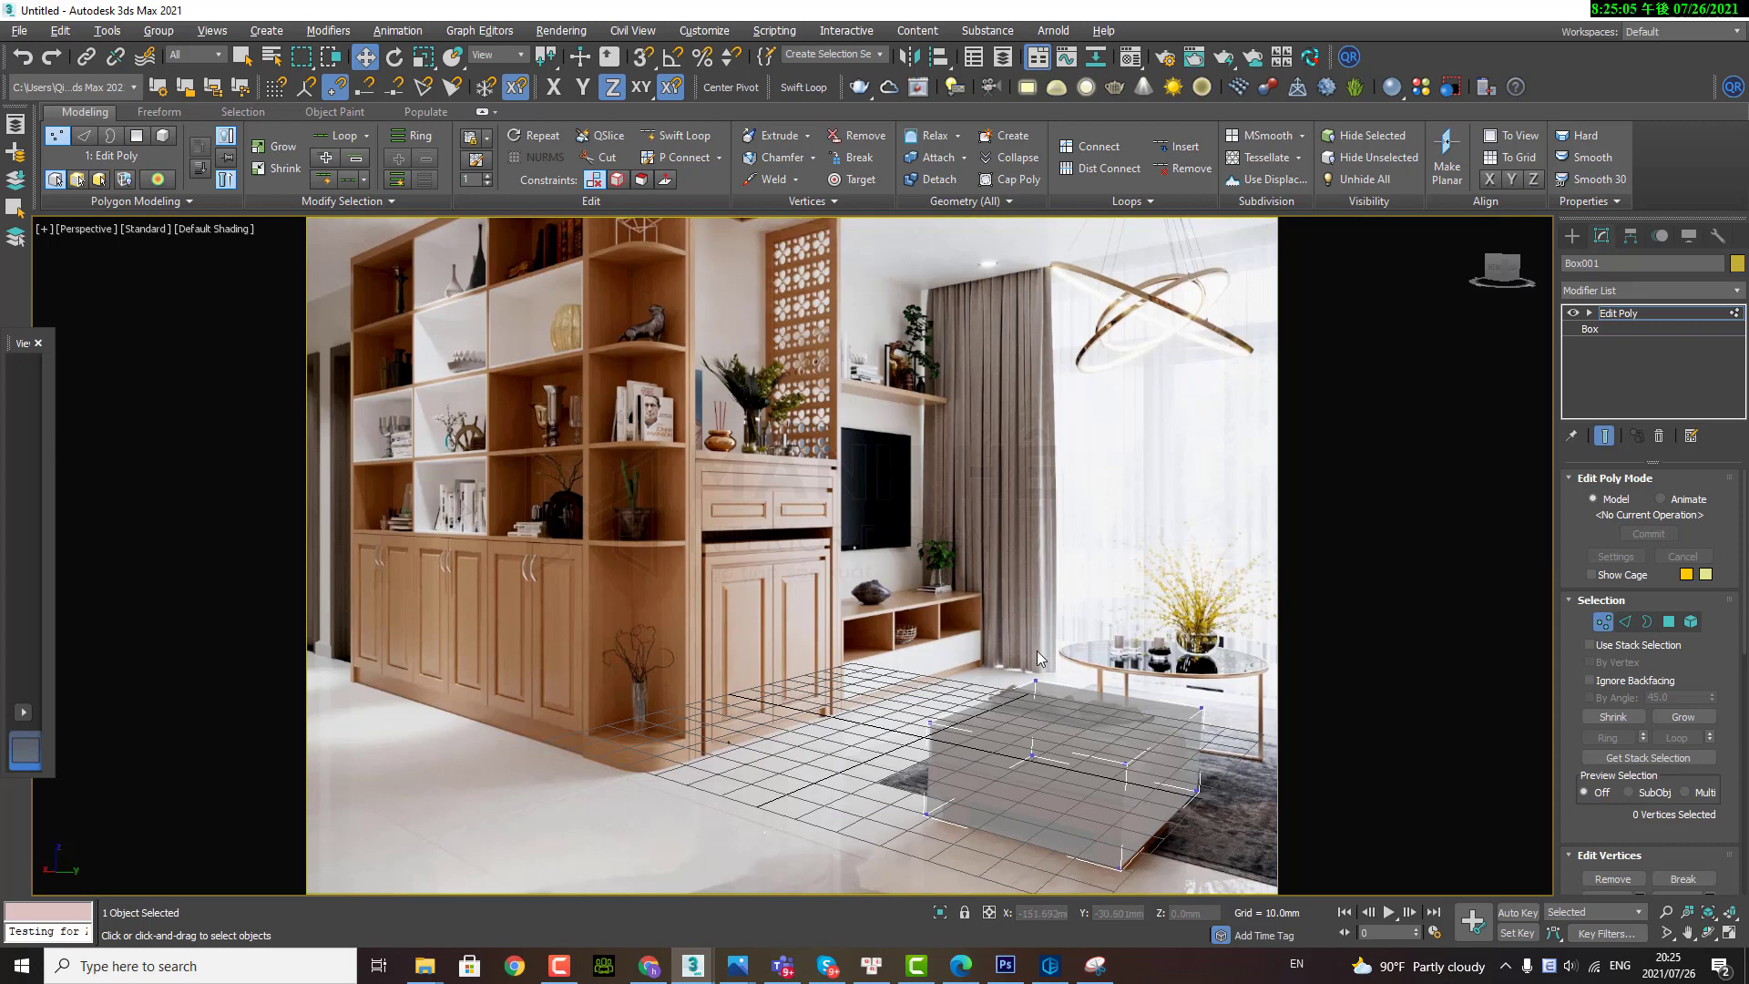
{"action": "left_click_drag", "start_coordinate": [1060, 773], "coordinate": [1002, 674]}
{"action": "left_click_drag", "start_coordinate": [1223, 649], "coordinate": [1185, 855], "text": "ctrl"}
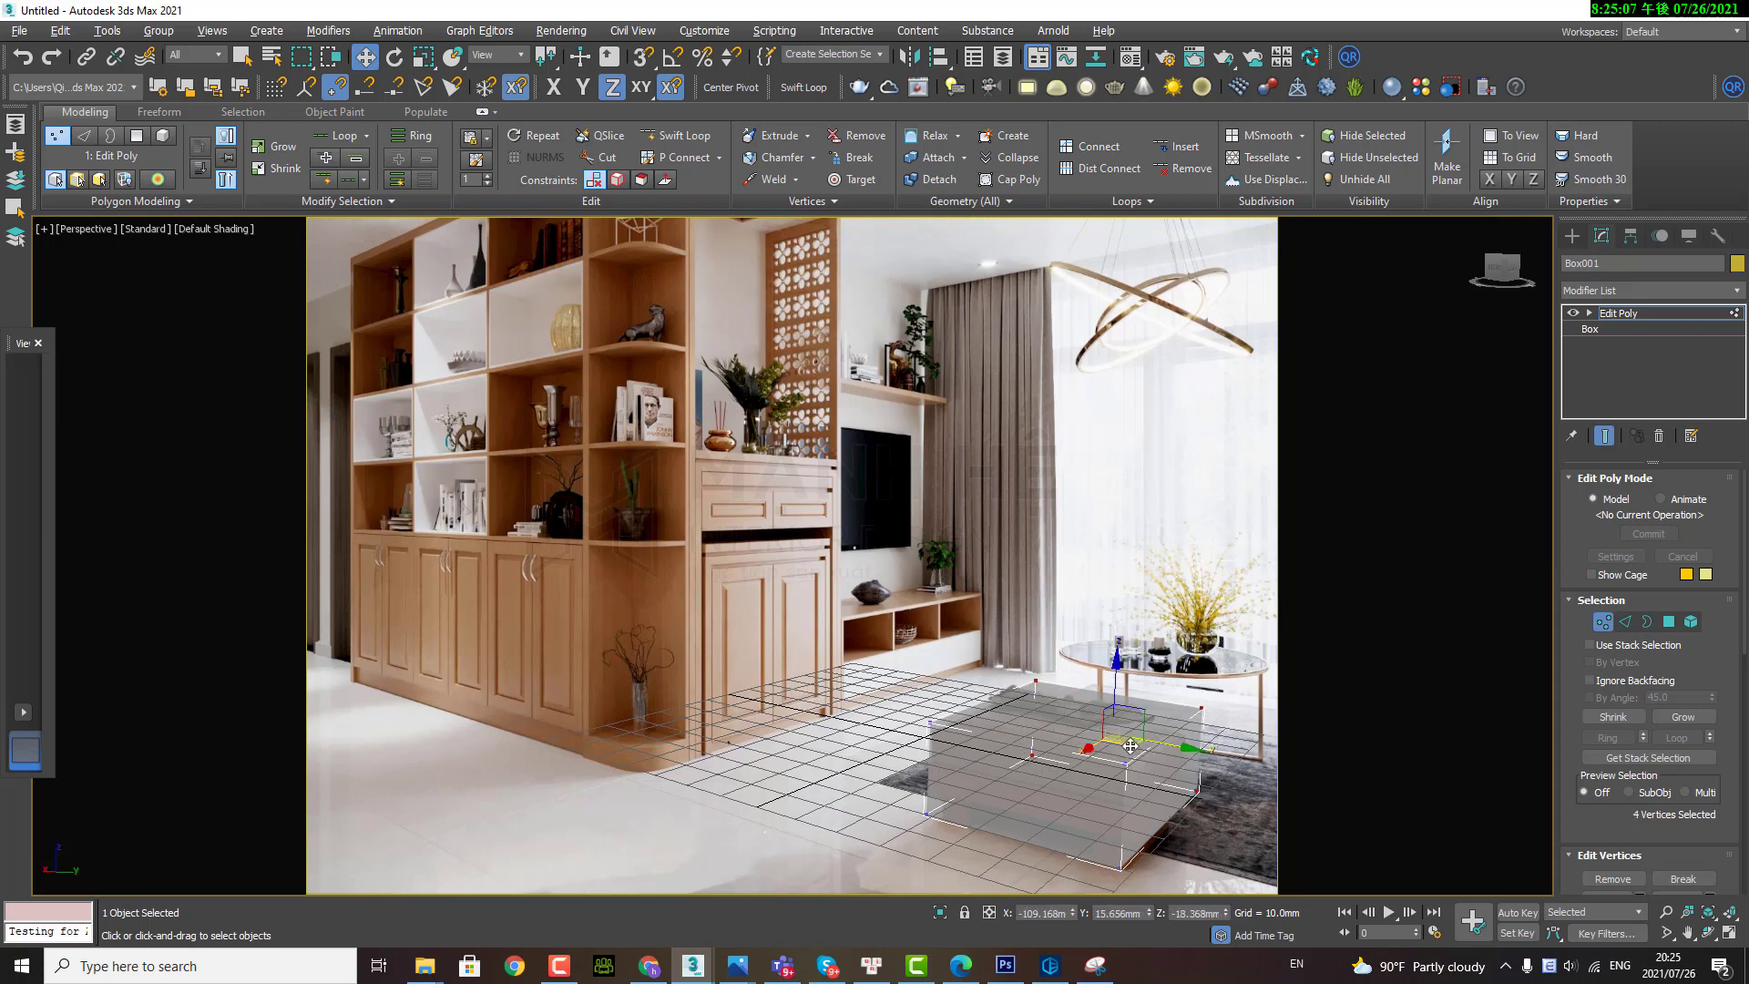
{"action": "left_click_drag", "start_coordinate": [1116, 747], "coordinate": [1017, 791]}
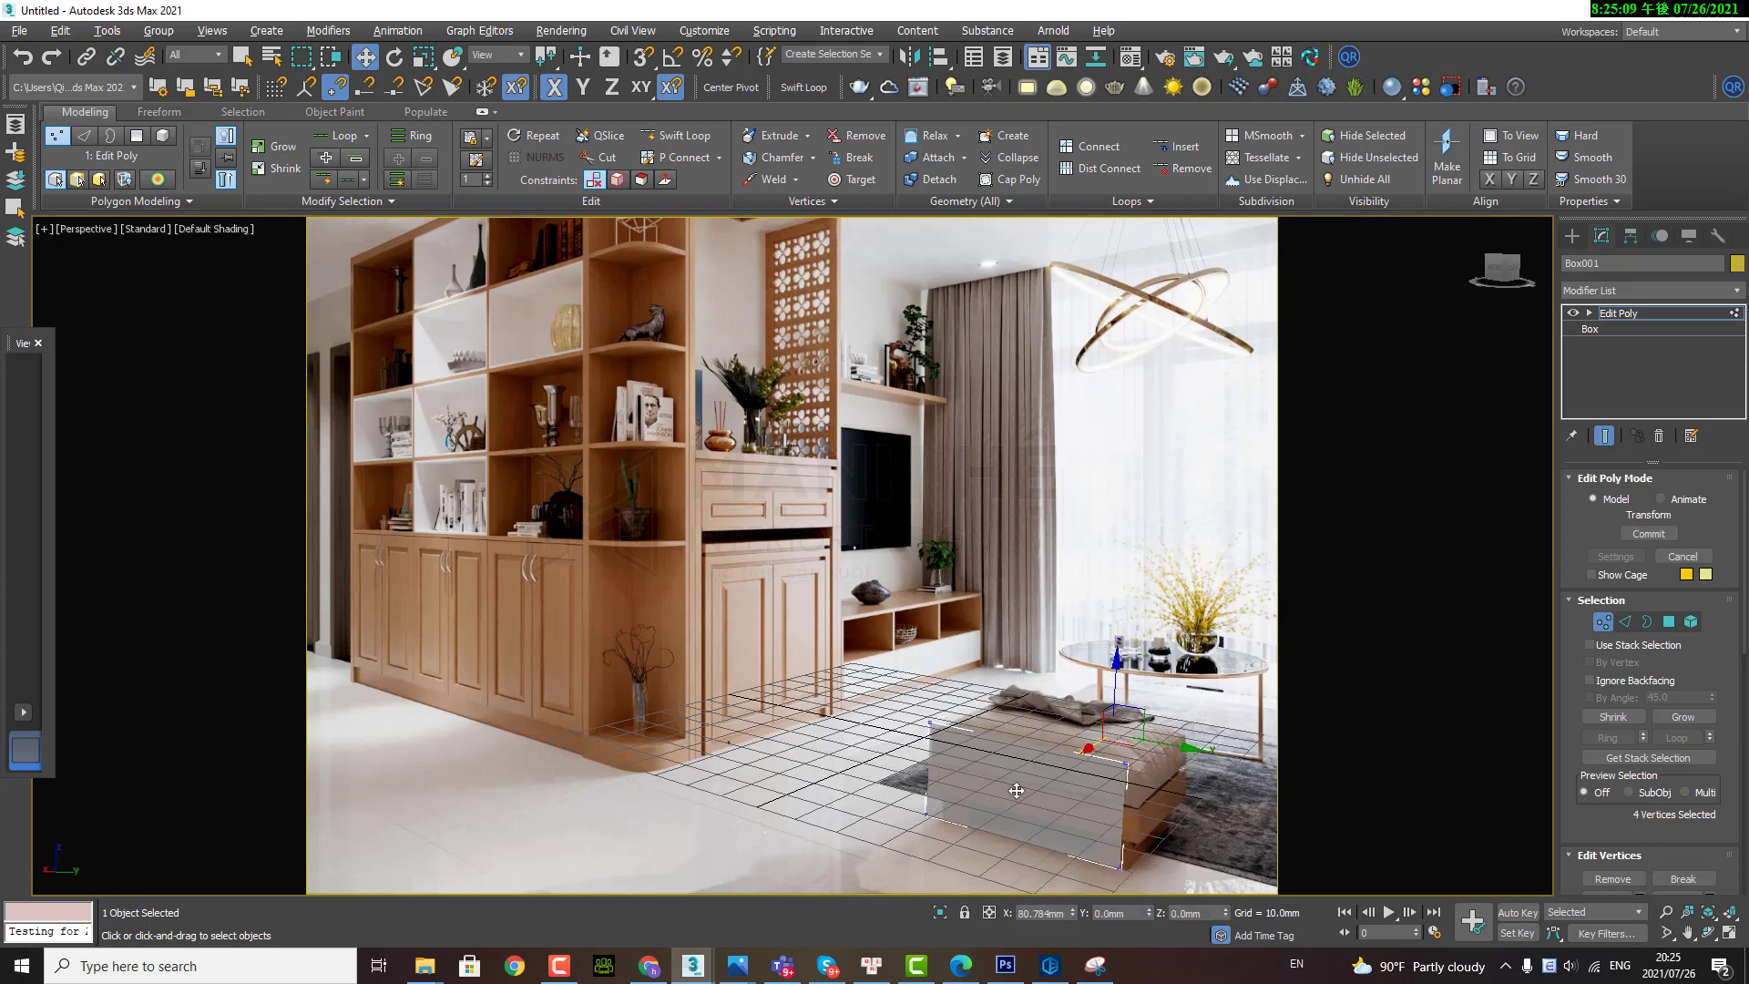
{"action": "key", "text": "ctrl+z"}
{"action": "left_click", "coordinate": [1233, 816]}
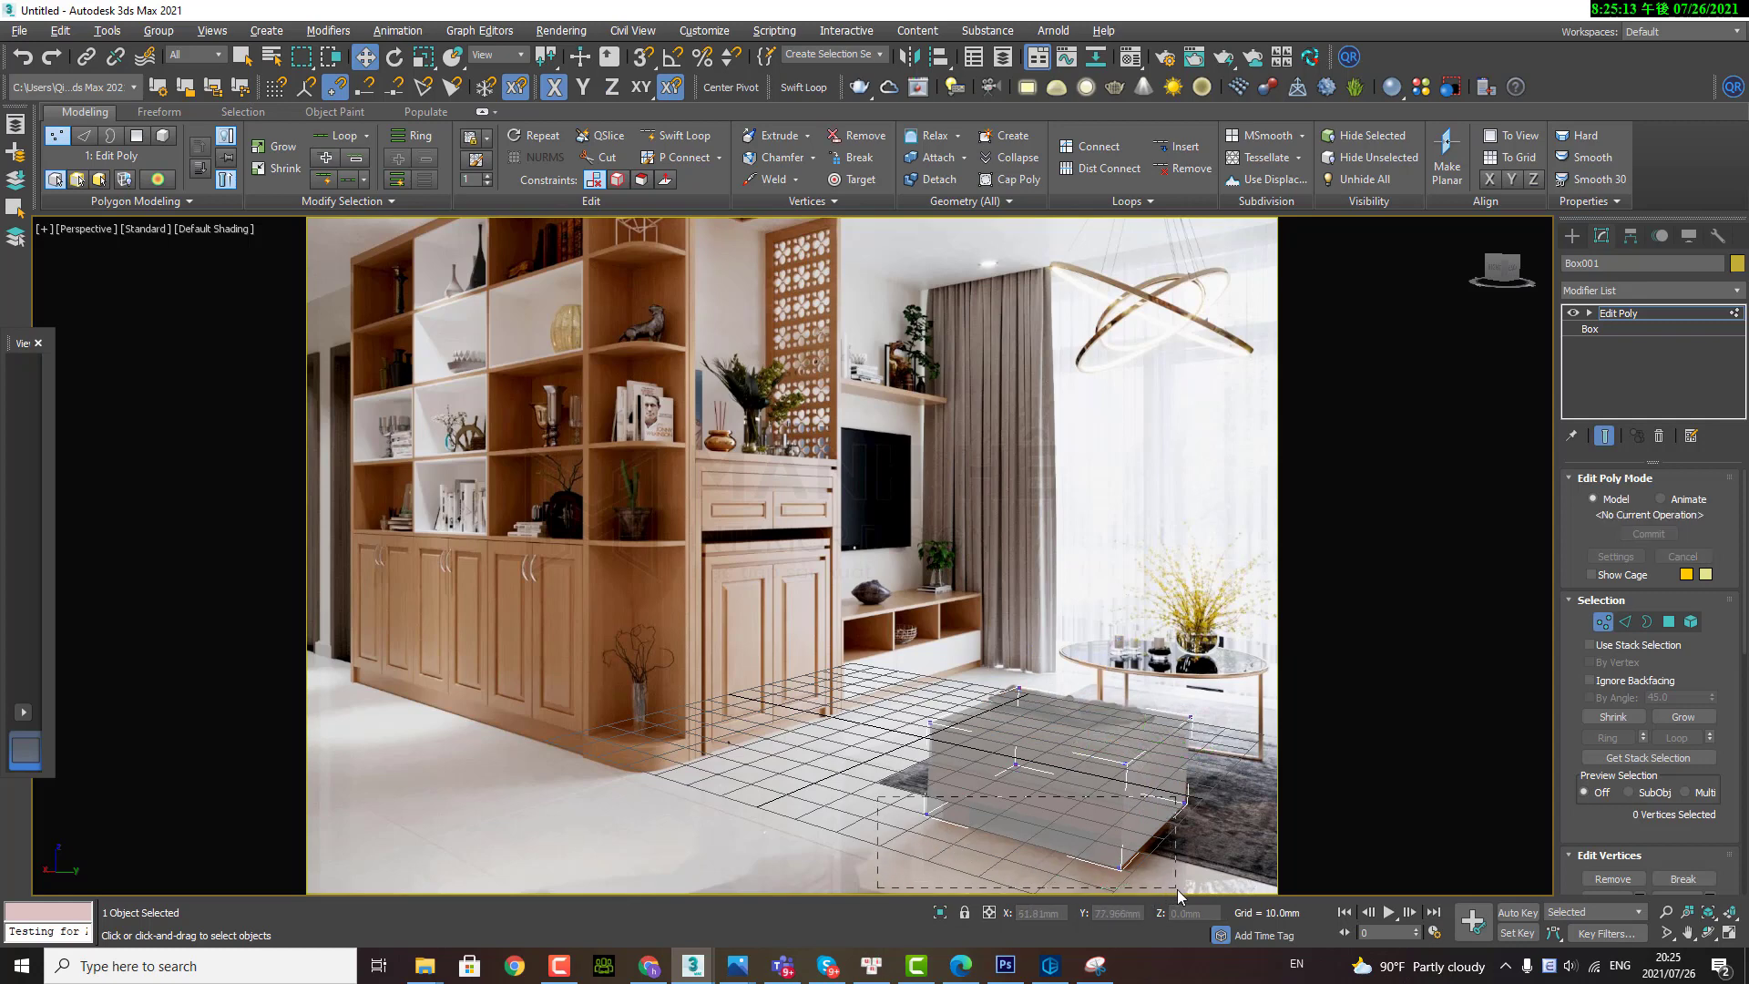
Step: Show edged faces, hide the home grid, and leave vertex sub-object mode
{"action": "key", "text": "F4"}
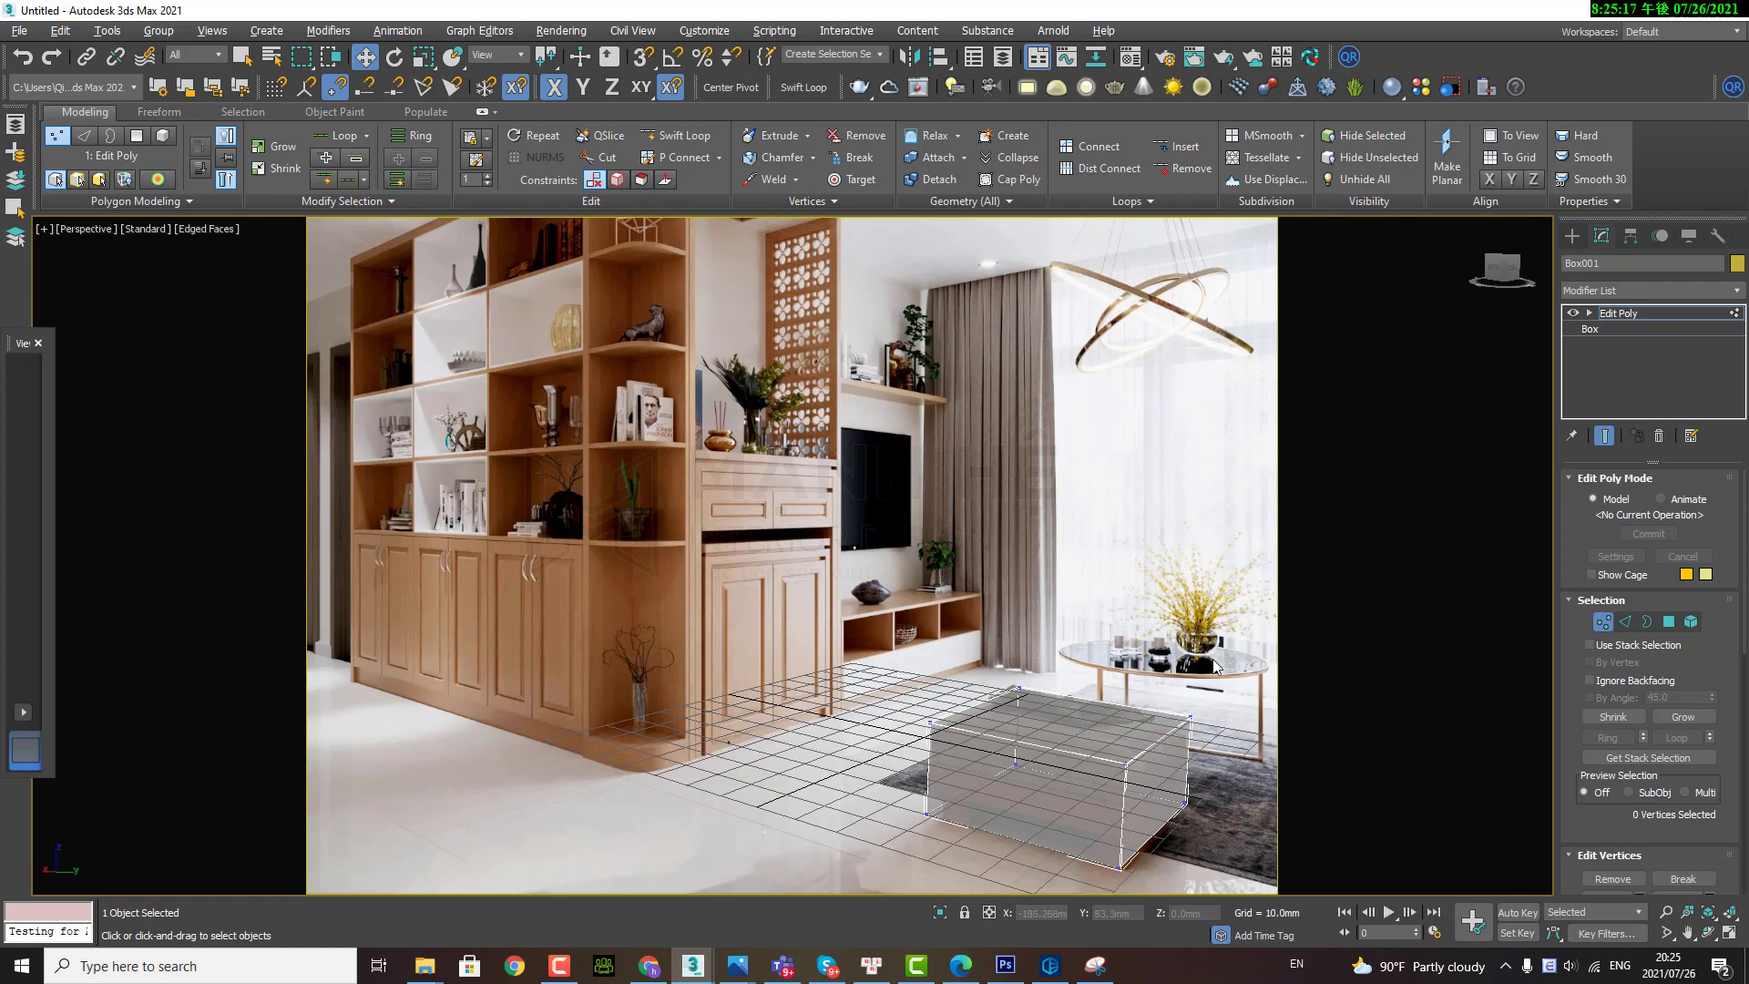
{"action": "key", "text": "g"}
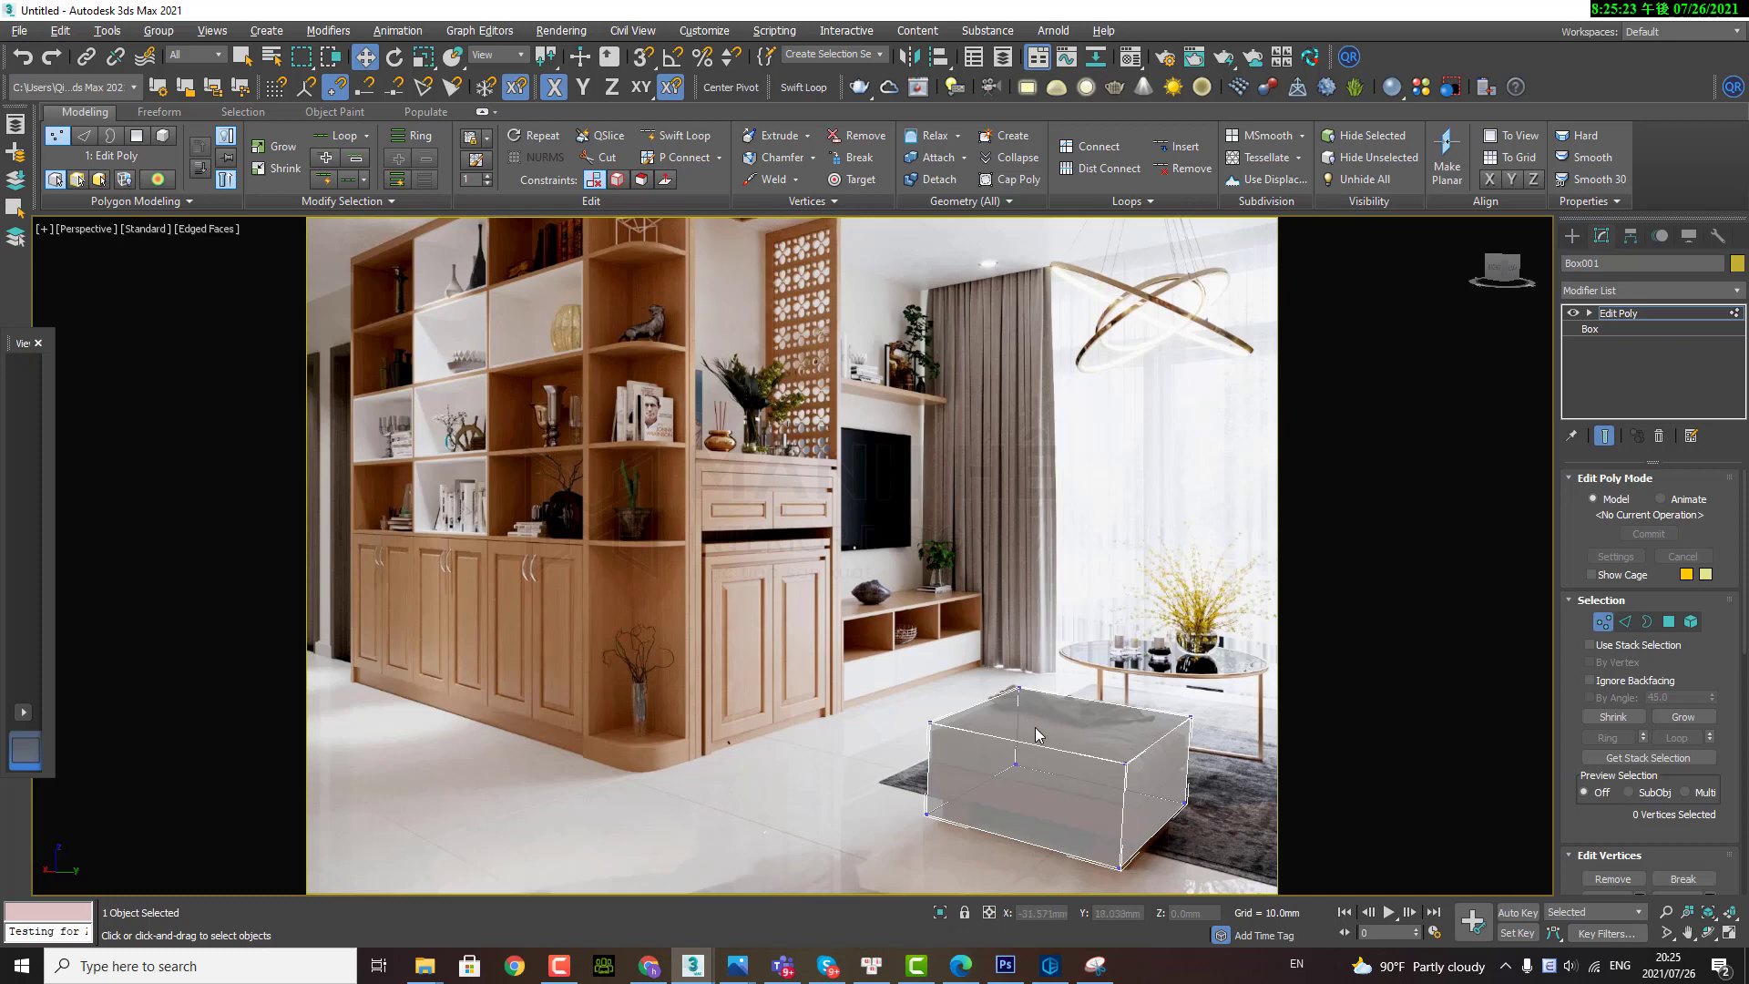
{"action": "key", "text": "alt+w"}
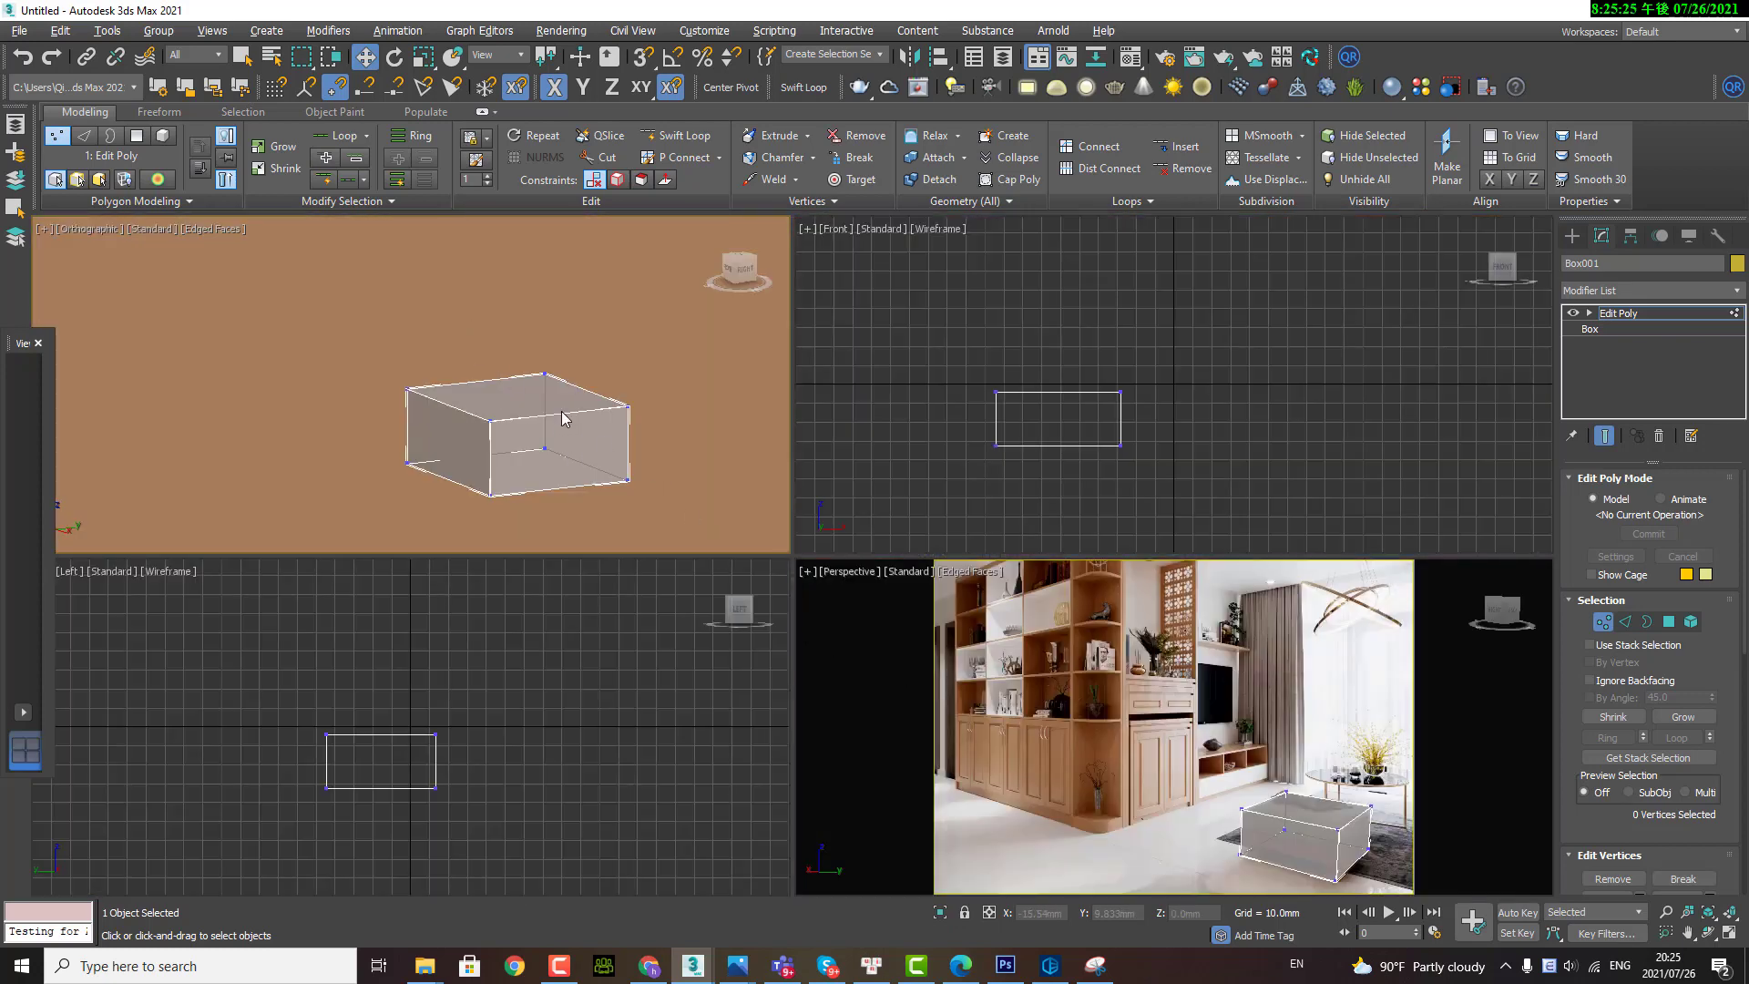
{"action": "key", "text": "1"}
{"action": "key", "text": "alt+w"}
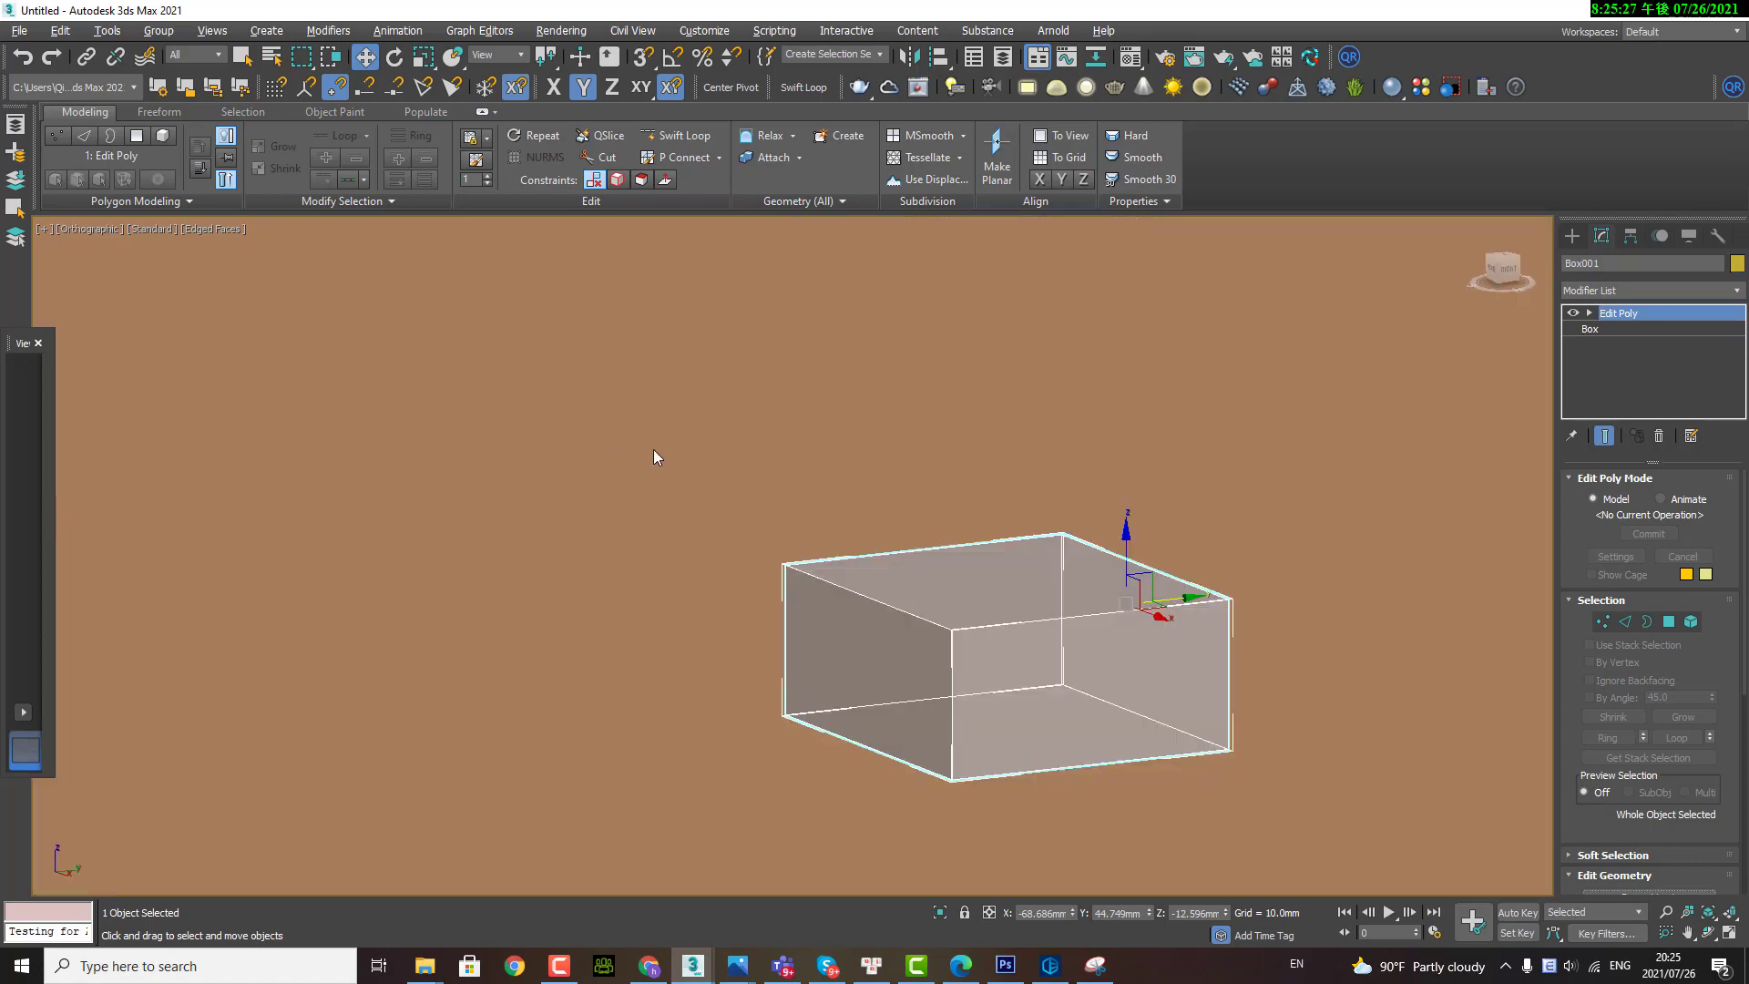
Step: Centre the pivot on the box and set the top-left viewport to a shaded front view
{"action": "left_click", "coordinate": [730, 86]}
{"action": "key", "text": "f"}
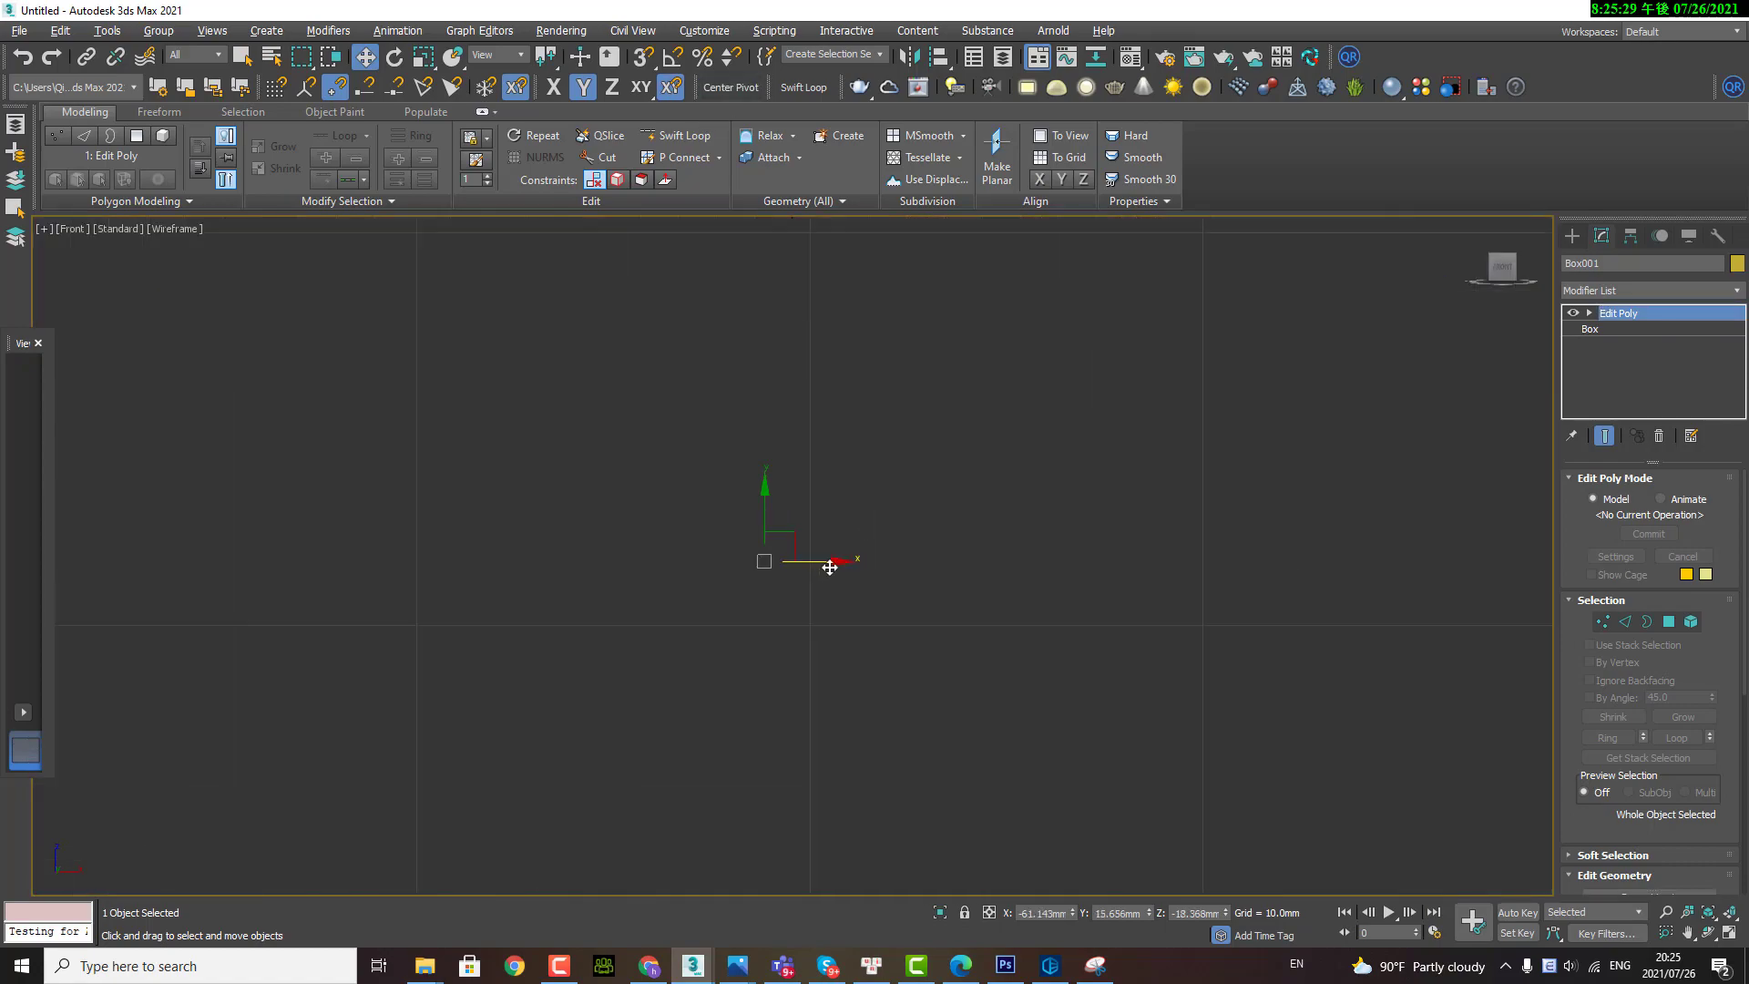
{"action": "mouse_move", "coordinate": [873, 550]}
{"action": "middle_mouse_down", "text": "alt"}
{"action": "mouse_move", "coordinate": [913, 581]}
{"action": "mouse_move", "coordinate": [964, 584]}
{"action": "mouse_move", "coordinate": [871, 529]}
{"action": "mouse_move", "coordinate": [905, 558]}
{"action": "middle_mouse_up", "text": "alt"}
{"action": "key", "text": "F3"}
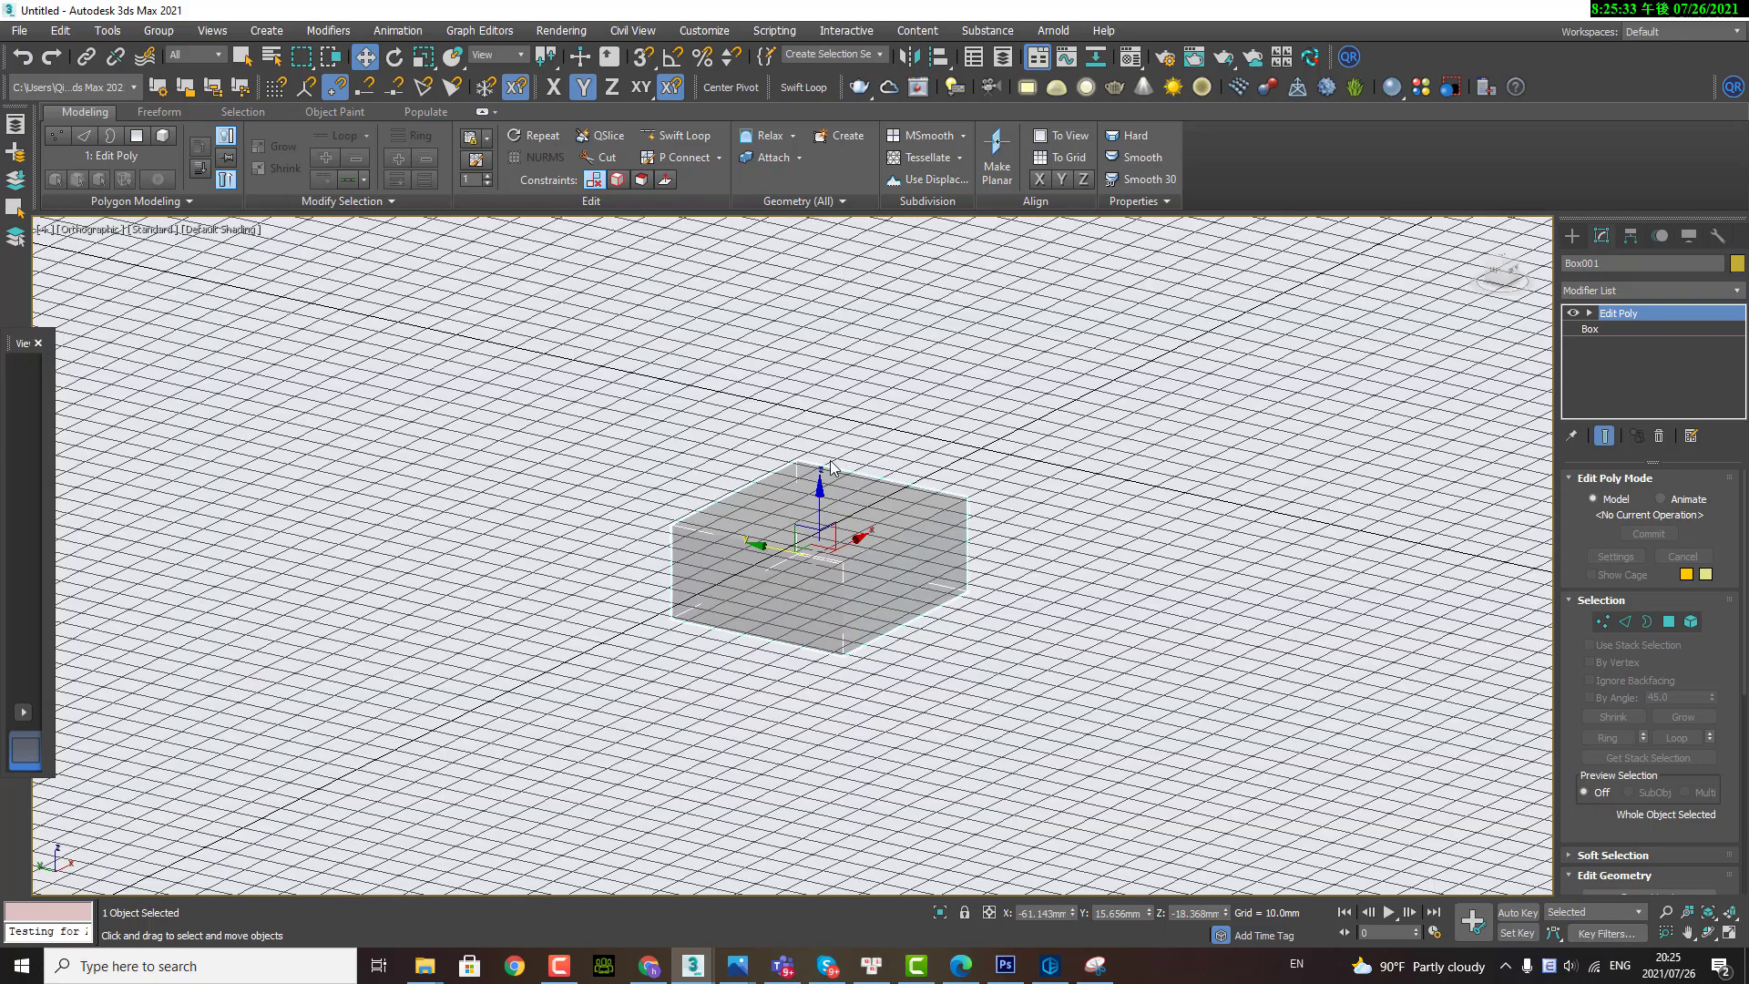
{"action": "key", "text": "alt+w"}
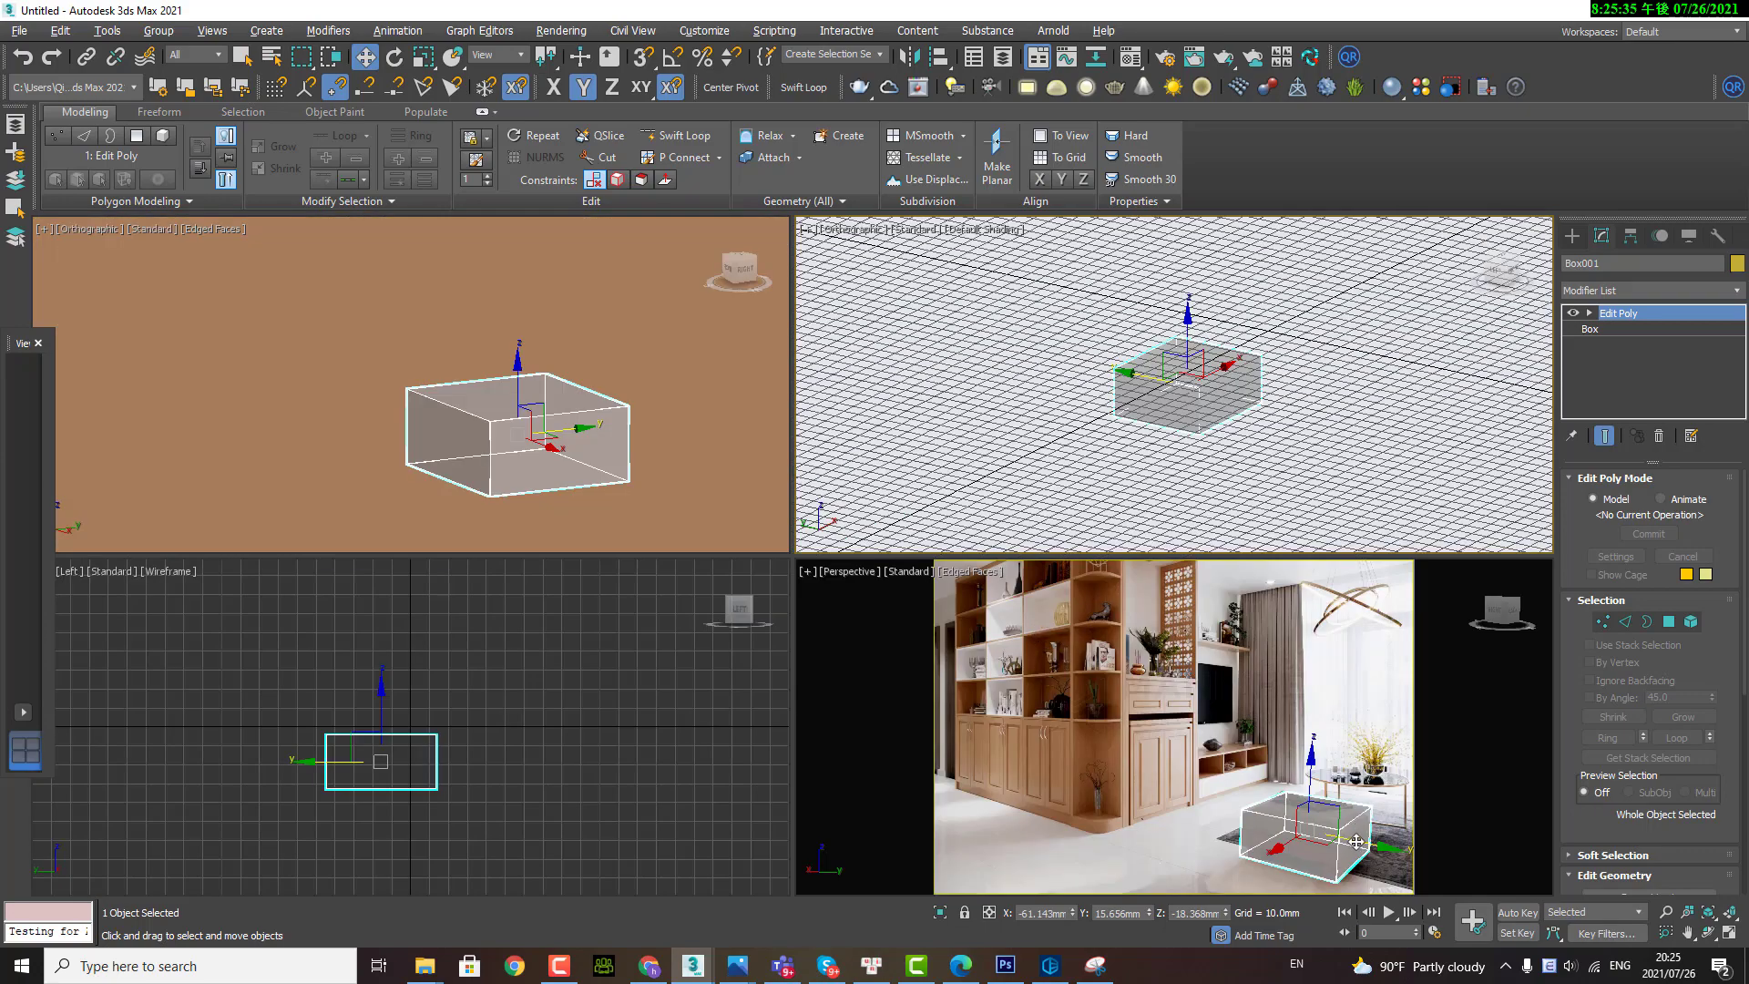
{"action": "left_click", "coordinate": [494, 366]}
{"action": "key", "text": "f"}
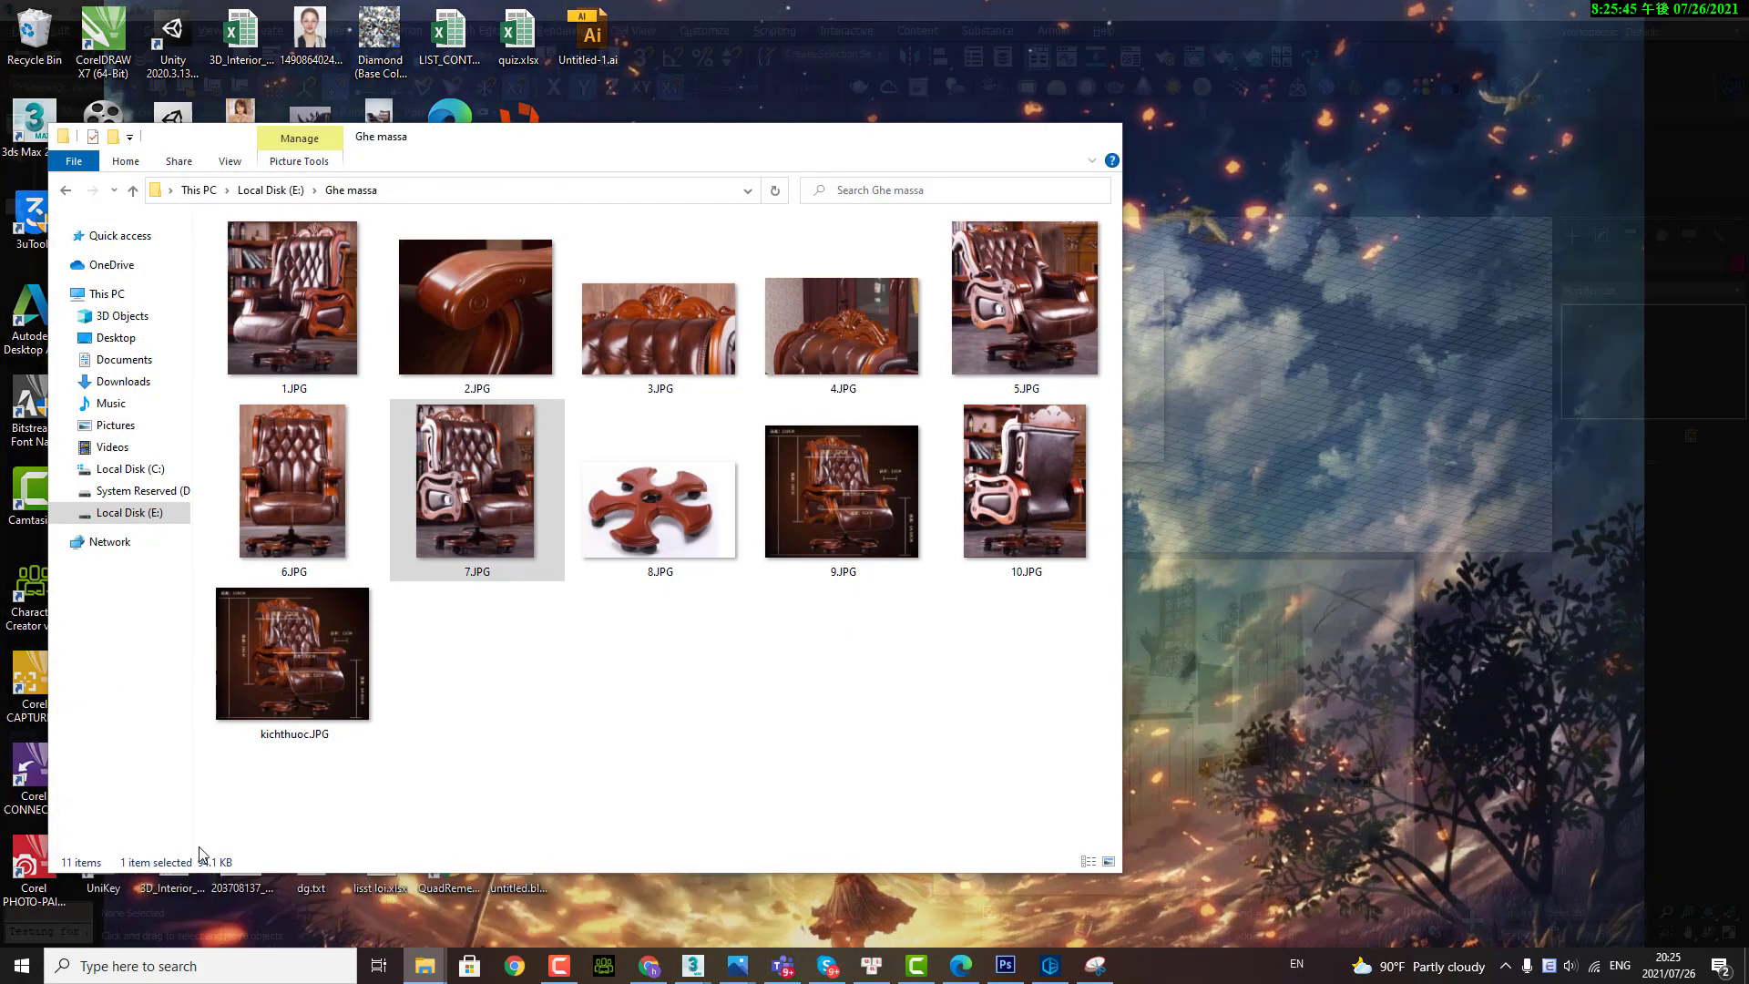
Step: Maximize the Ghe massa folder and select chair photos 1.JPG, 7.JPG and 9.JPG
{"action": "mouse_move", "coordinate": [424, 966]}
{"action": "left_click", "coordinate": [155, 897]}
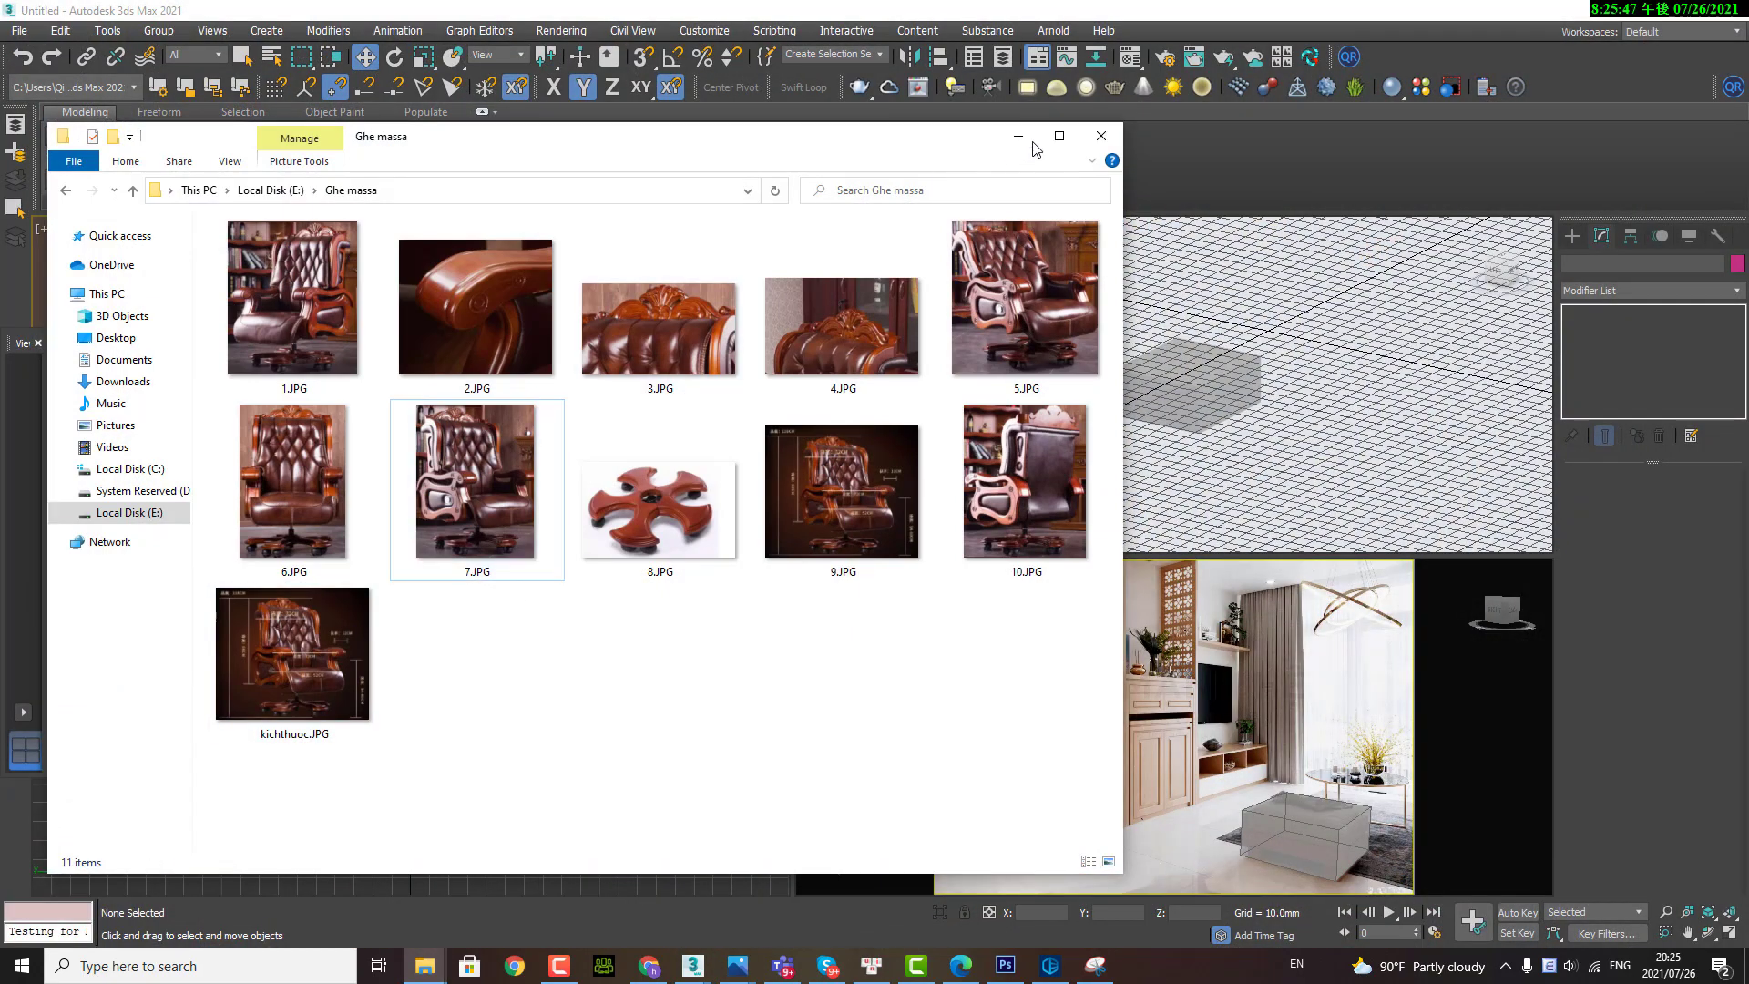
{"action": "left_click", "coordinate": [1060, 136]}
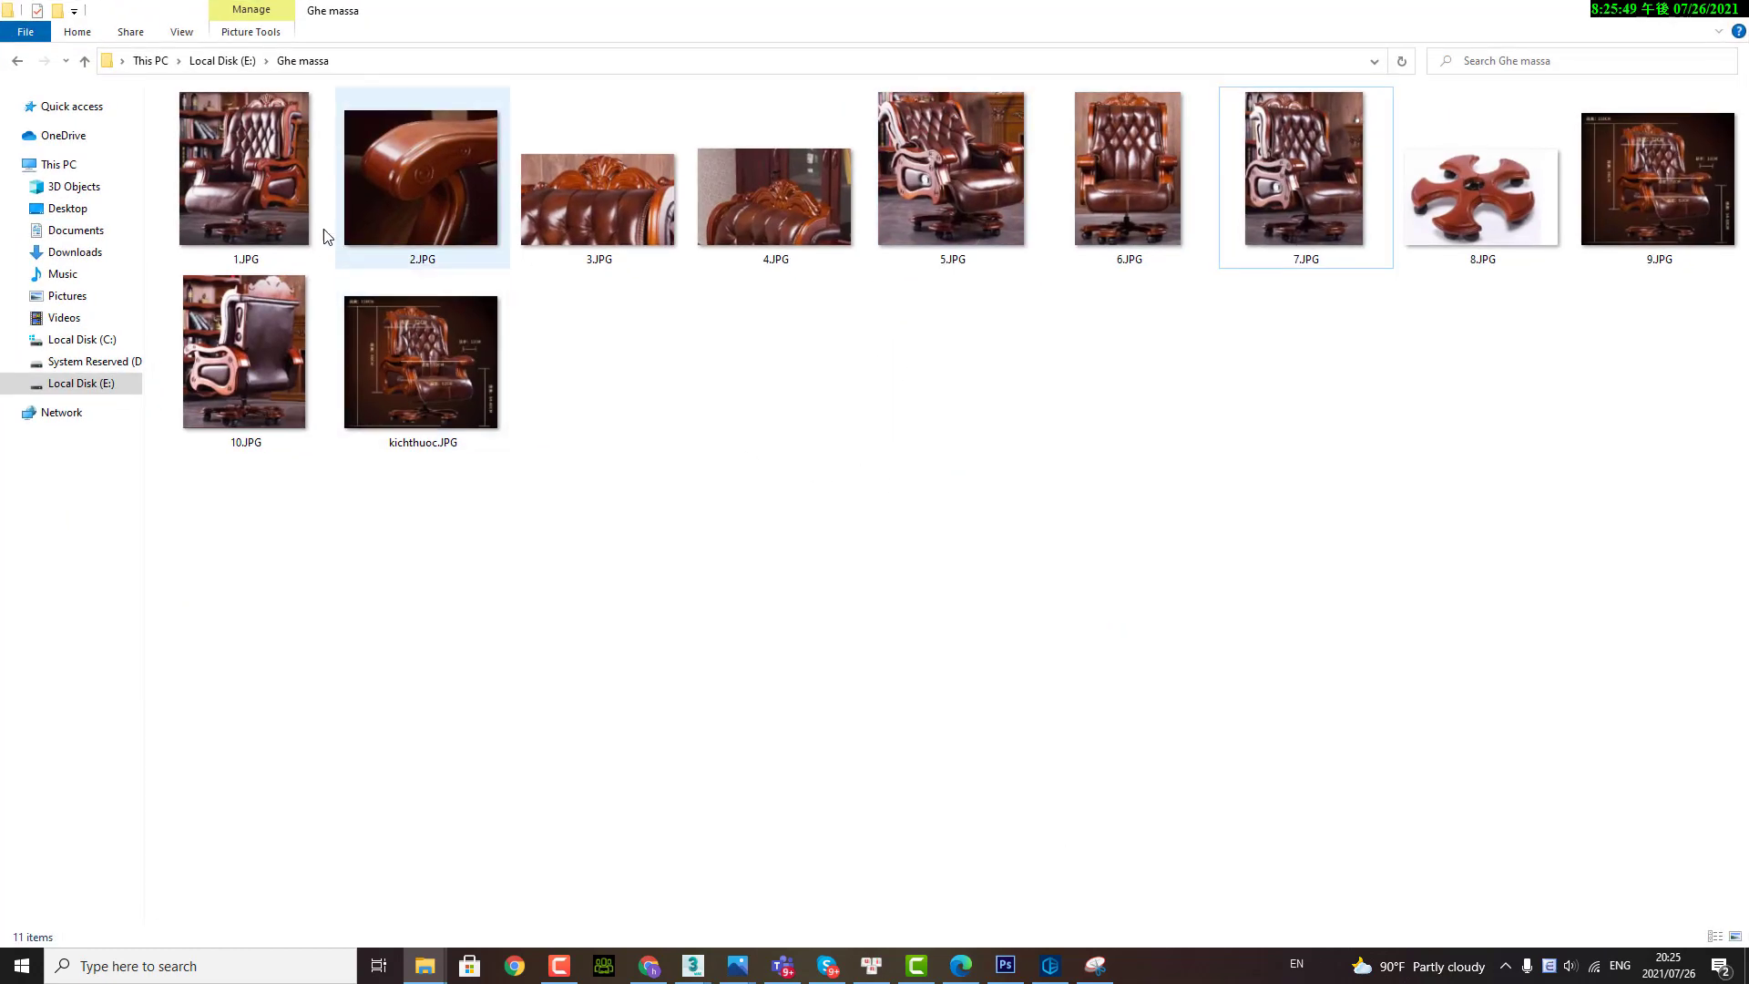
{"action": "left_click", "coordinate": [331, 186]}
{"action": "left_click", "coordinate": [1340, 173]}
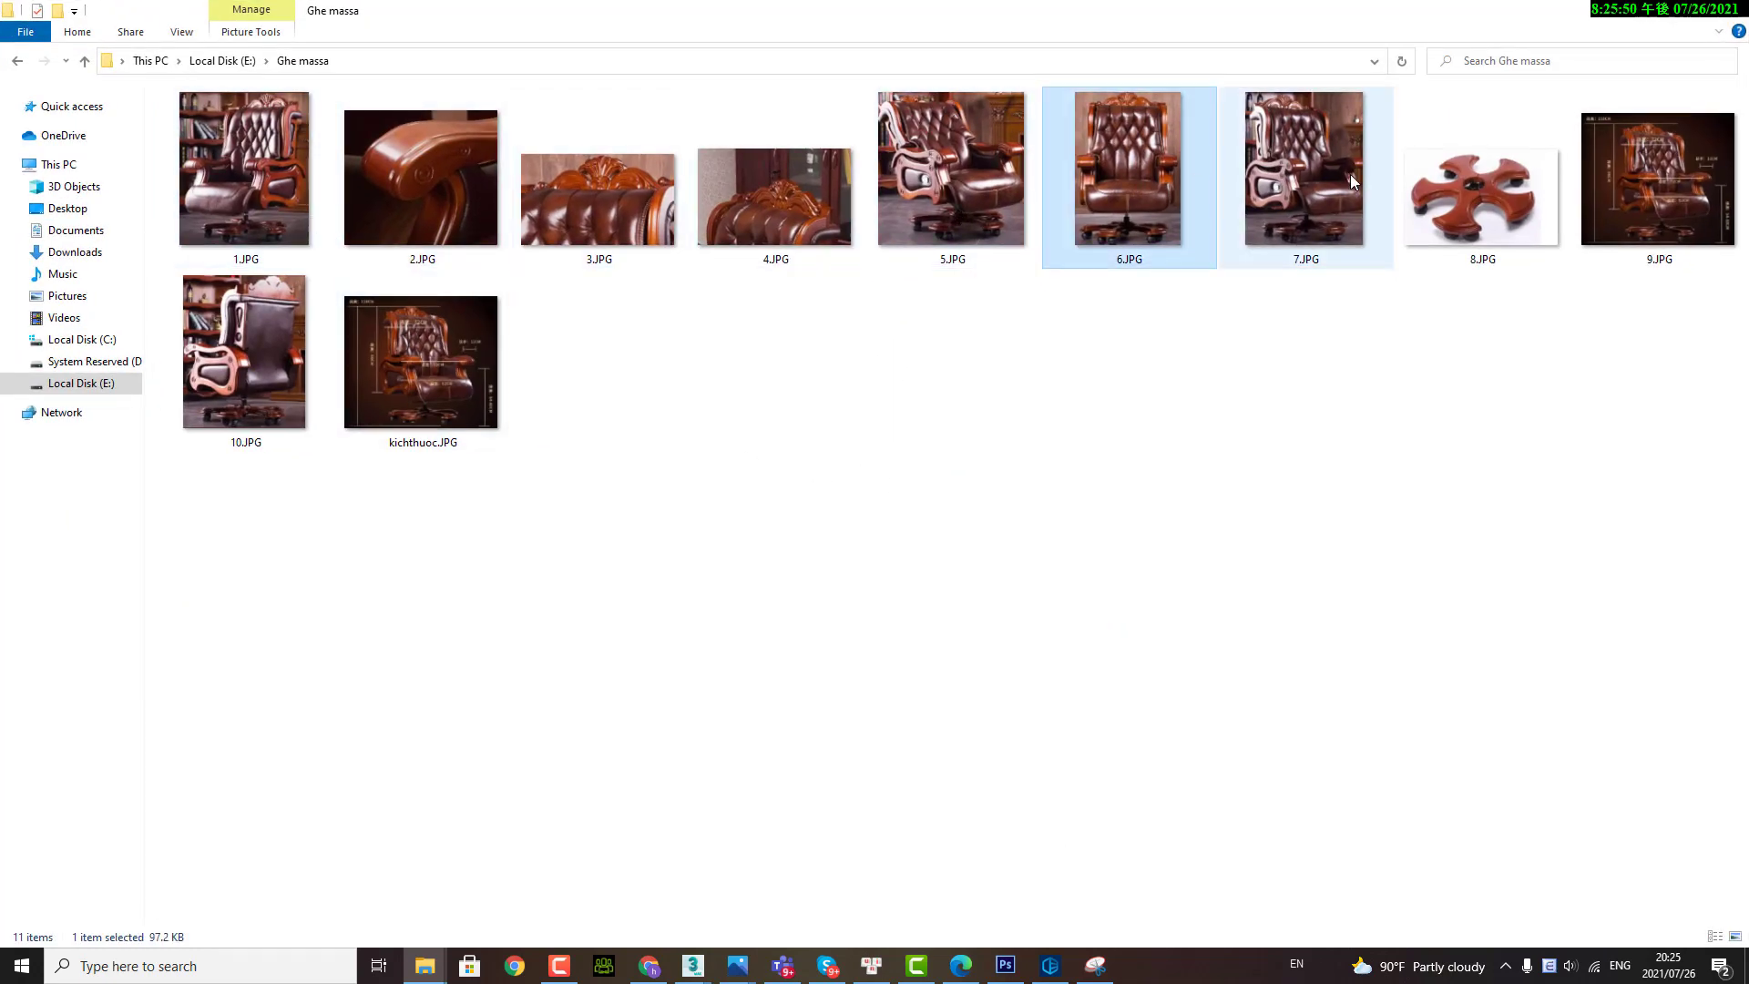
{"action": "left_click", "coordinate": [1589, 204]}
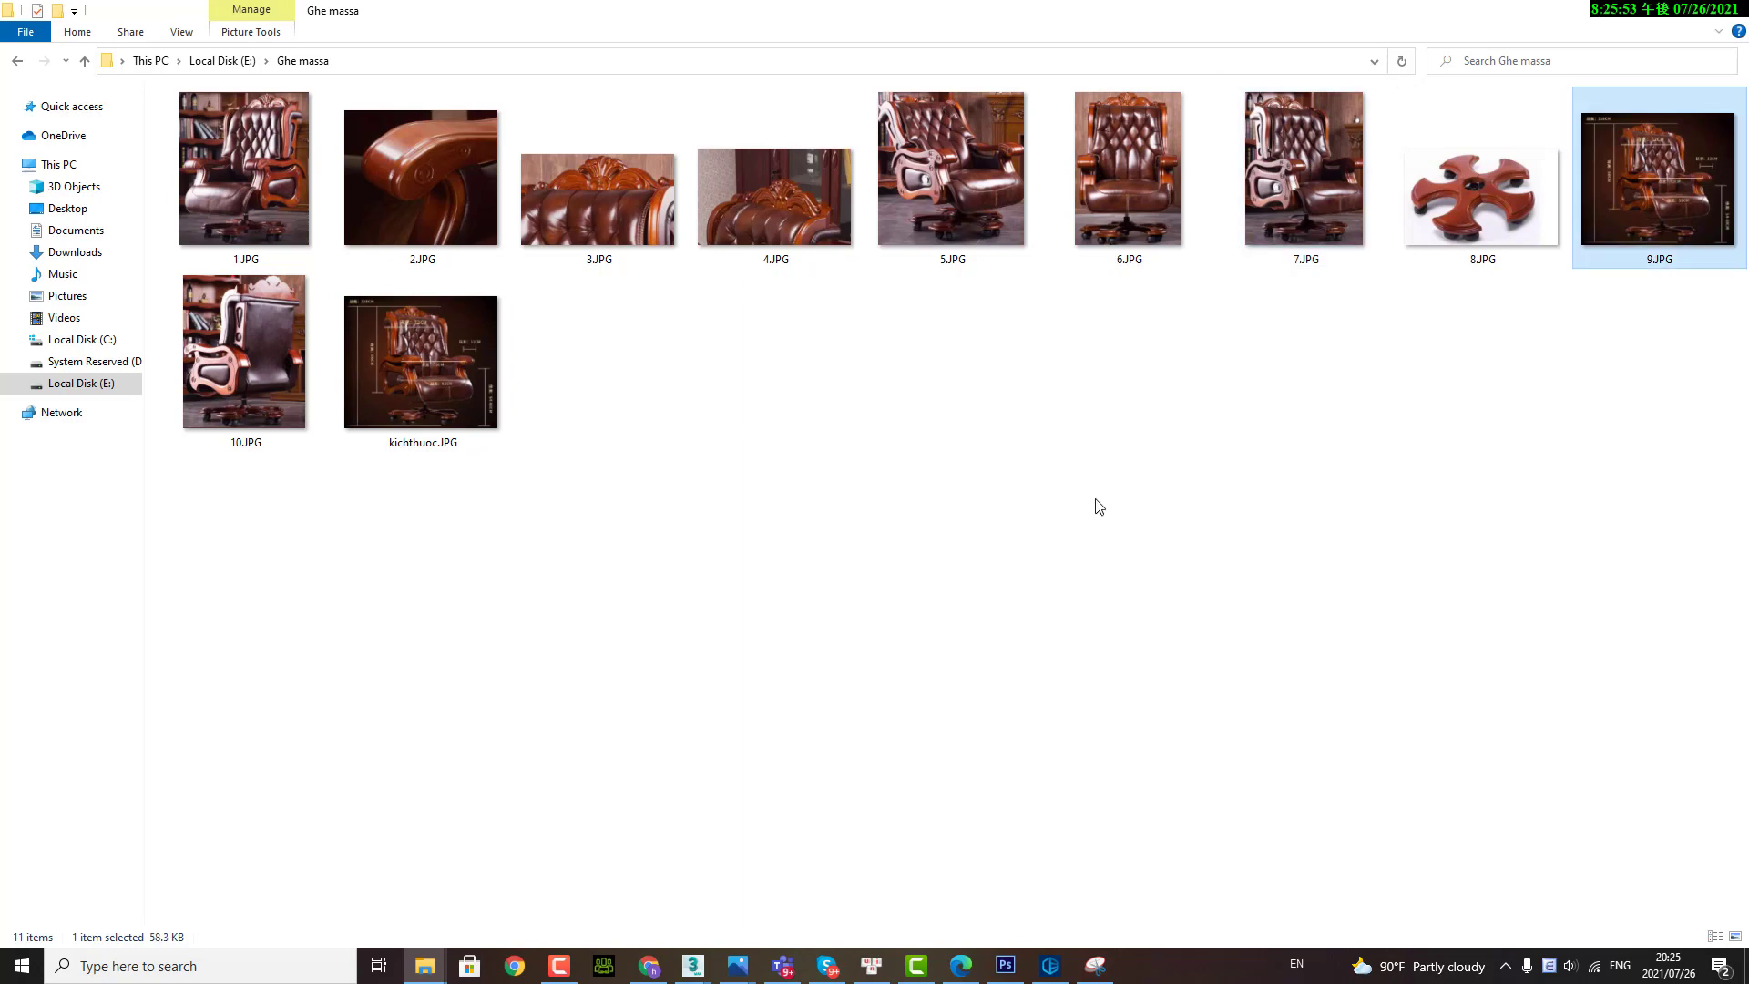
{"action": "left_click", "coordinate": [399, 492]}
Step: Open 10.JPG, the leather massage chair with carved wooden armrests, in Photos
{"action": "double_click", "coordinate": [273, 373]}
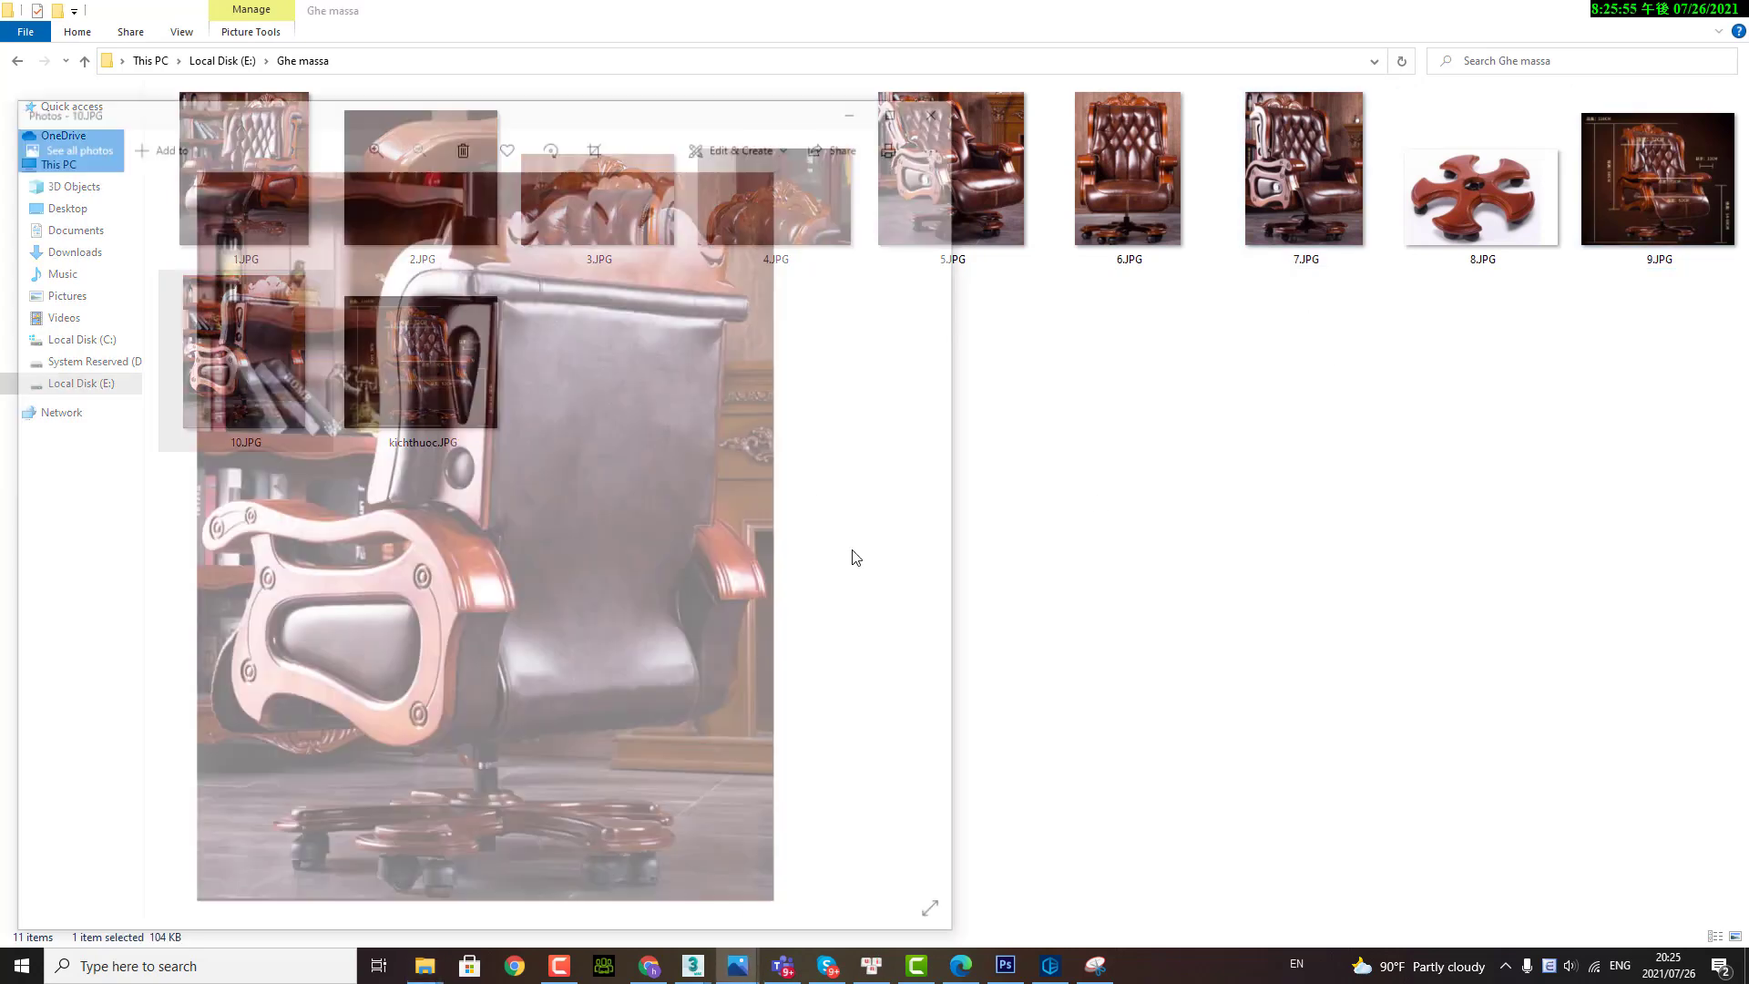